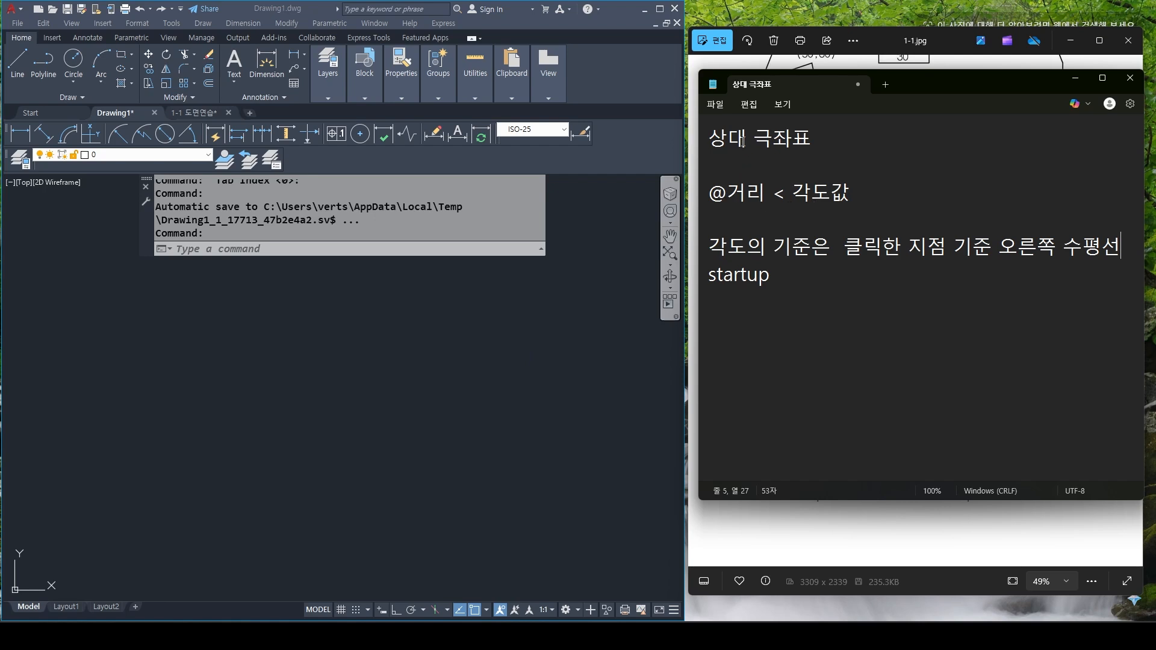
Set the STARTUP system variable to 1
left_click_drag(729, 193, 709, 193)
left_click(349, 336)
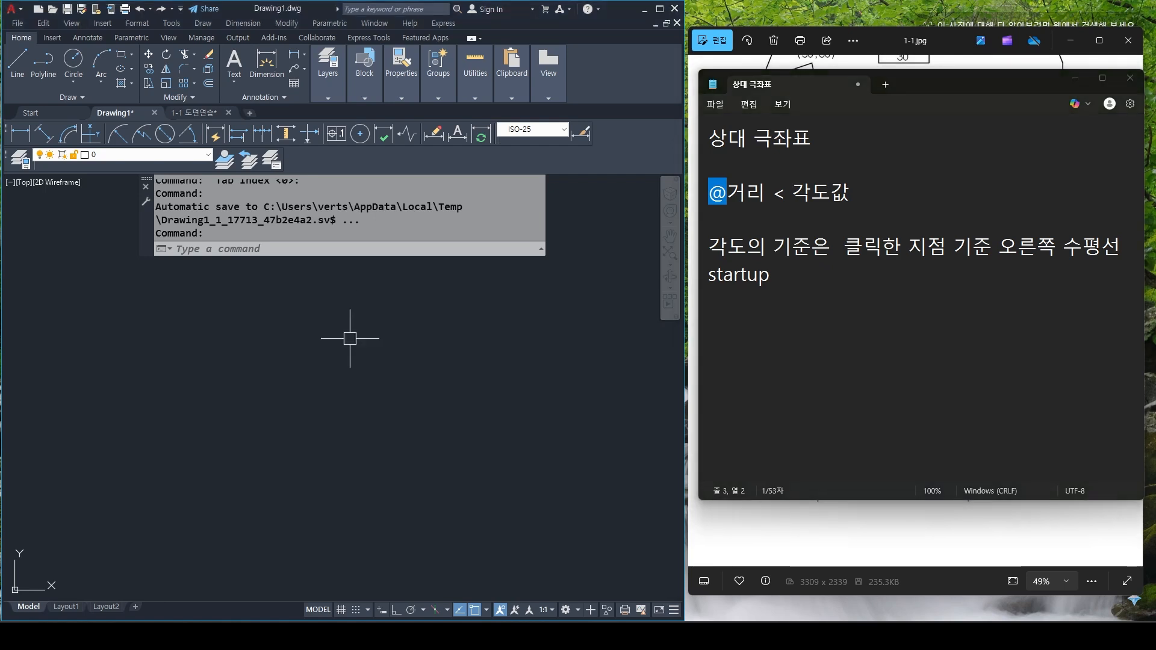
type("ㄴㅅㅁ")
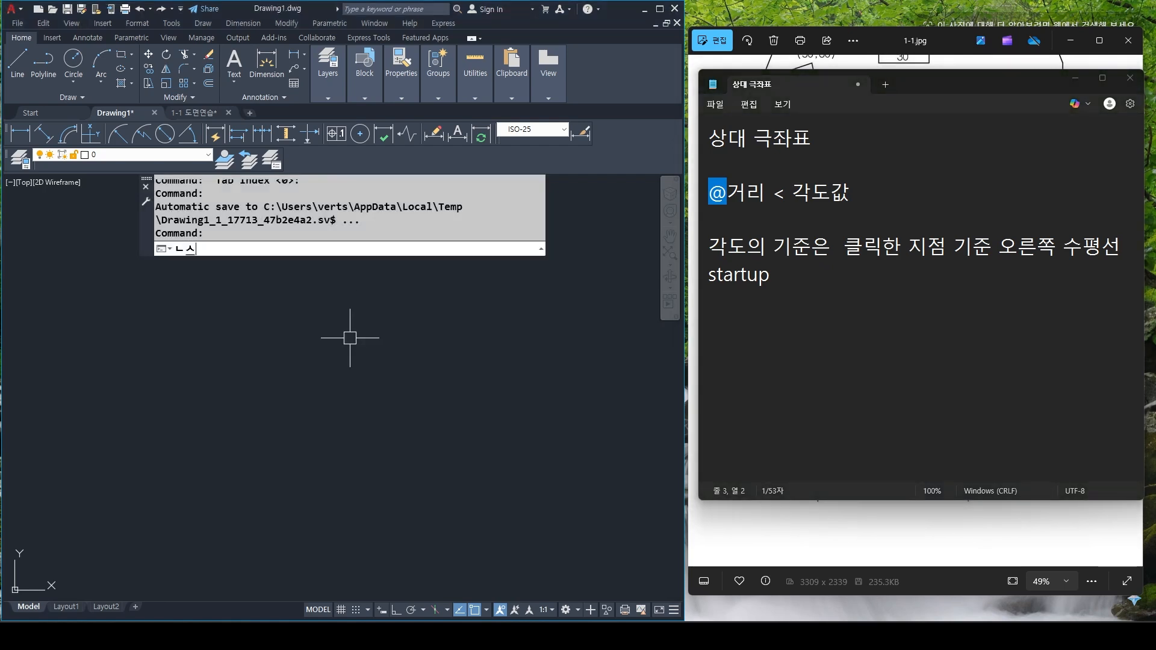
key("BackSpace")
key("BackSpace")
key("BackSpace")
type("startup")
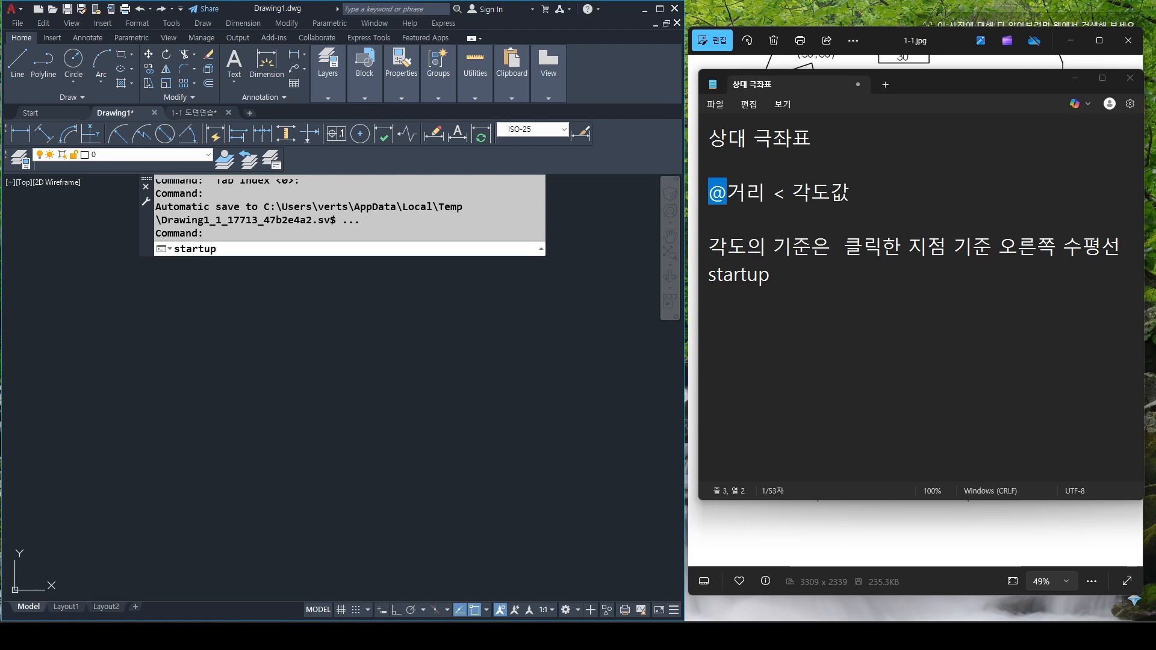
key("Return")
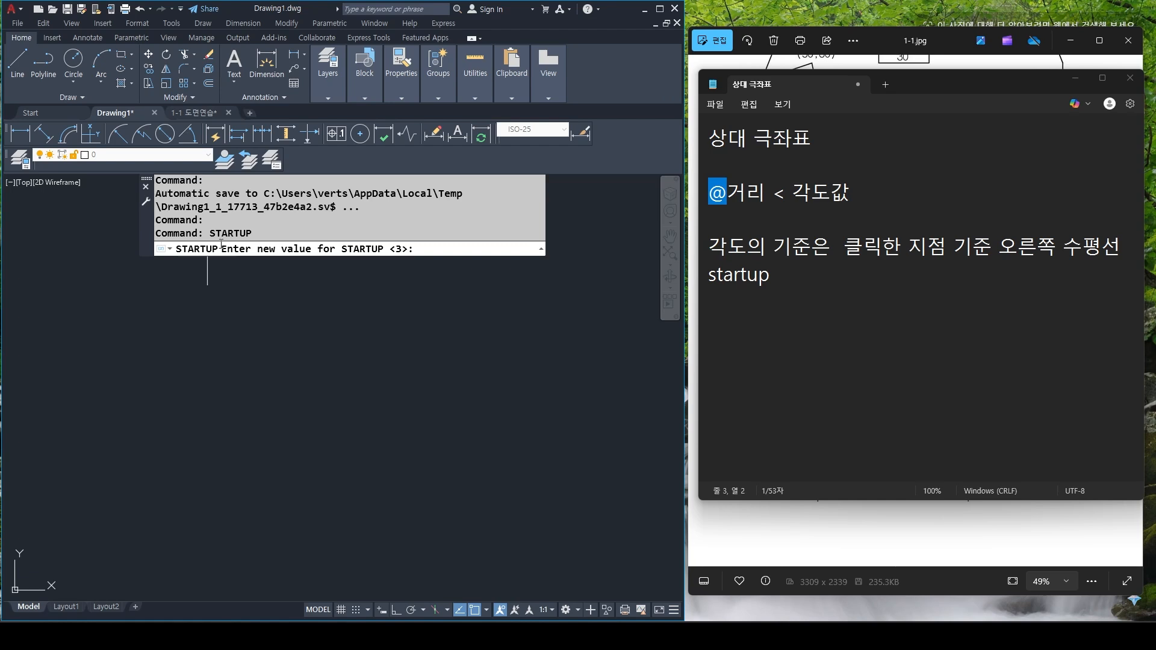
type("1")
key("Return")
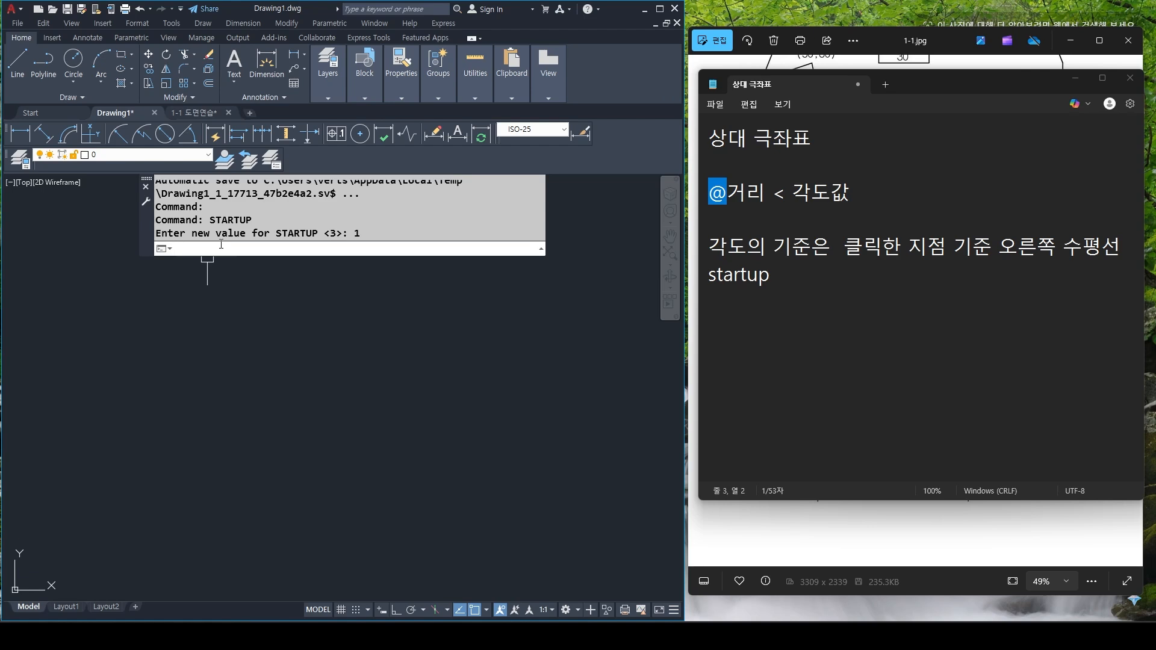
key("Return")
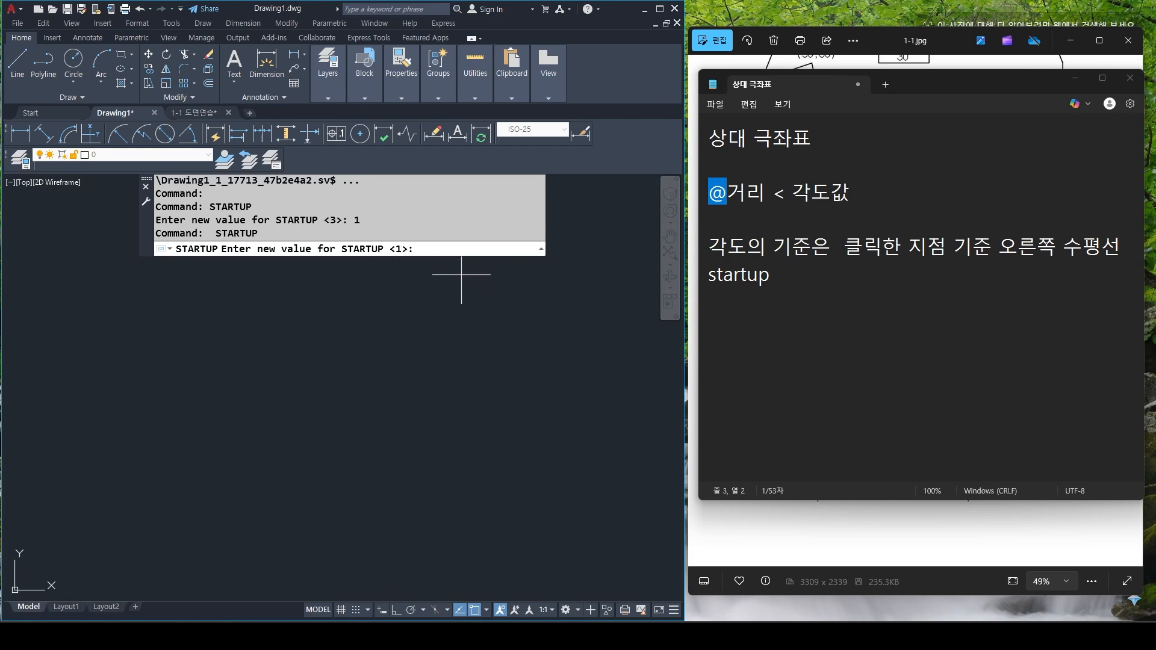
key("Escape")
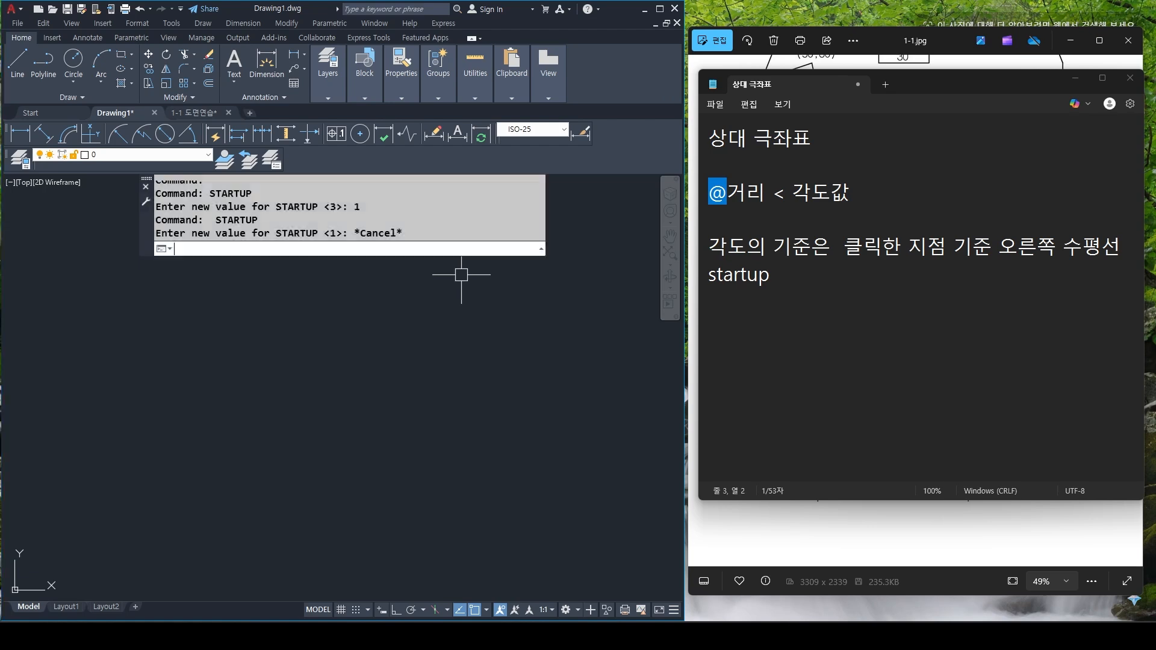
Start a new drawing using the Advanced Setup wizard
type("new")
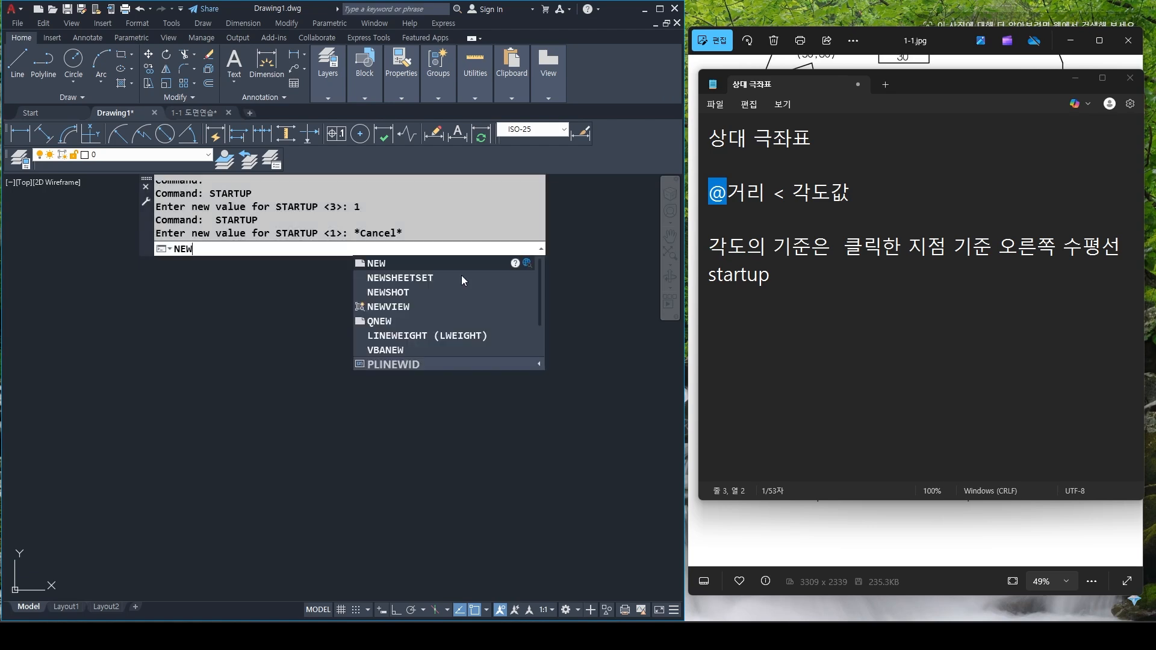
key("space")
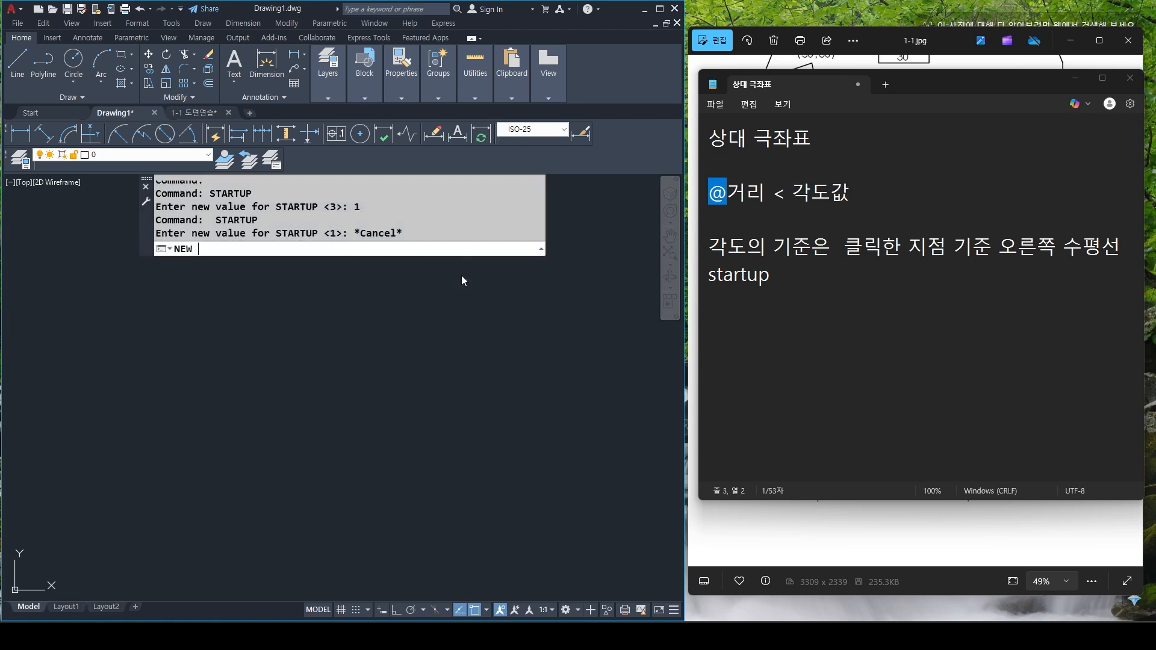
key("Return")
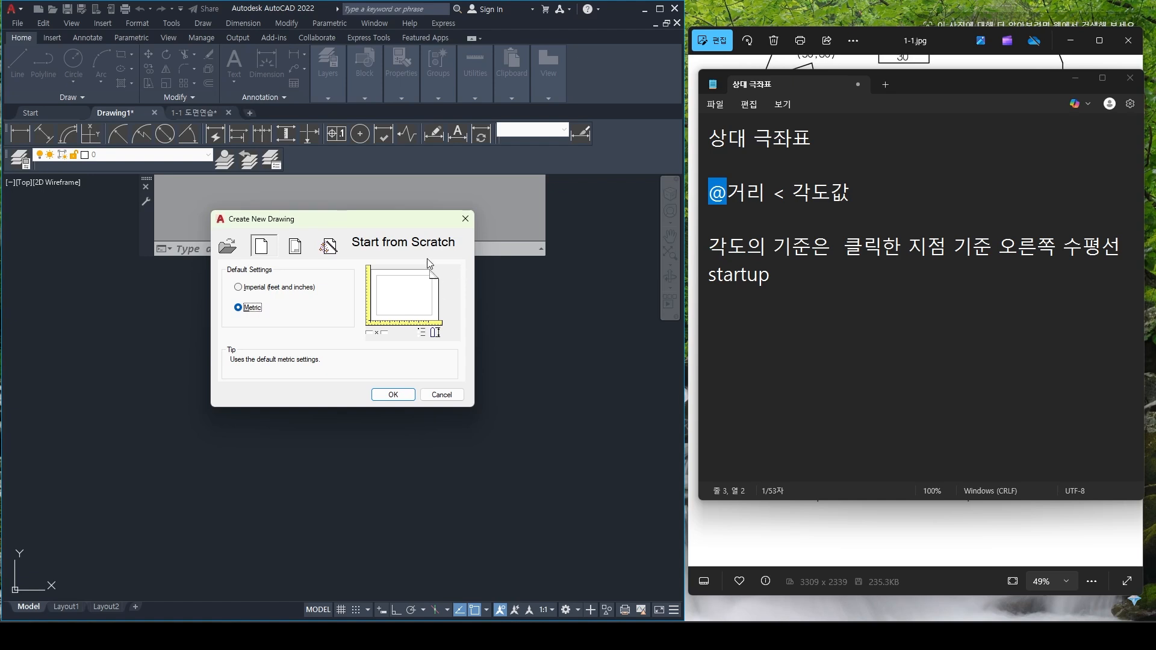
mouse_move(394, 221)
left_mouse_down()
mouse_move(431, 230)
mouse_move(473, 269)
left_mouse_up()
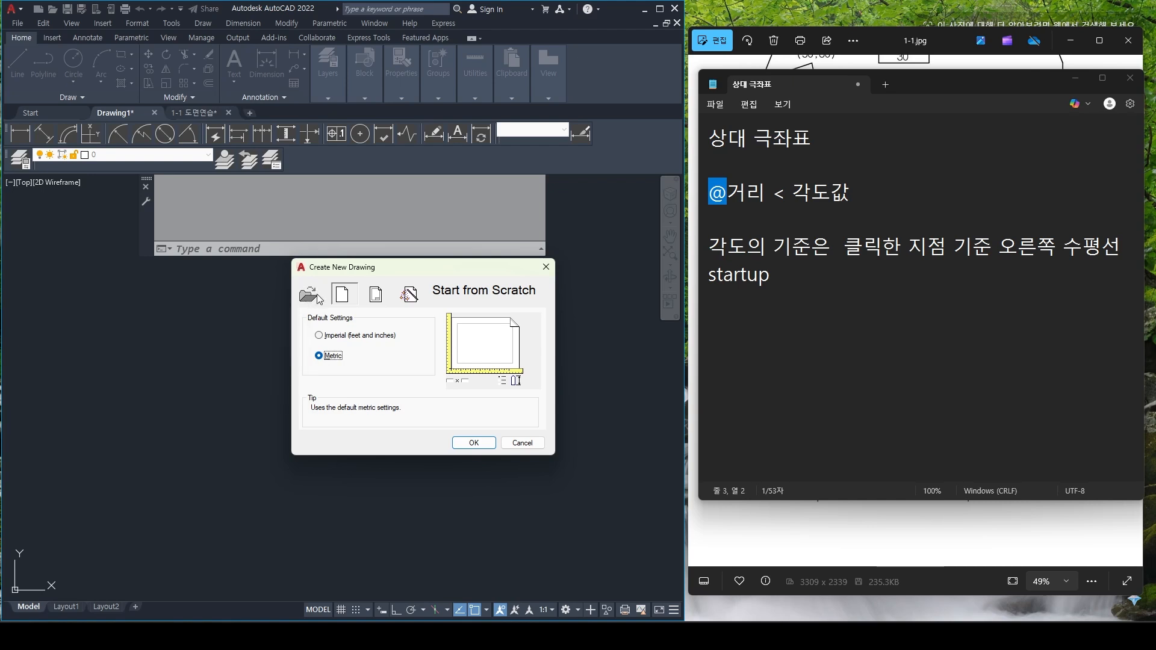
left_click(376, 295)
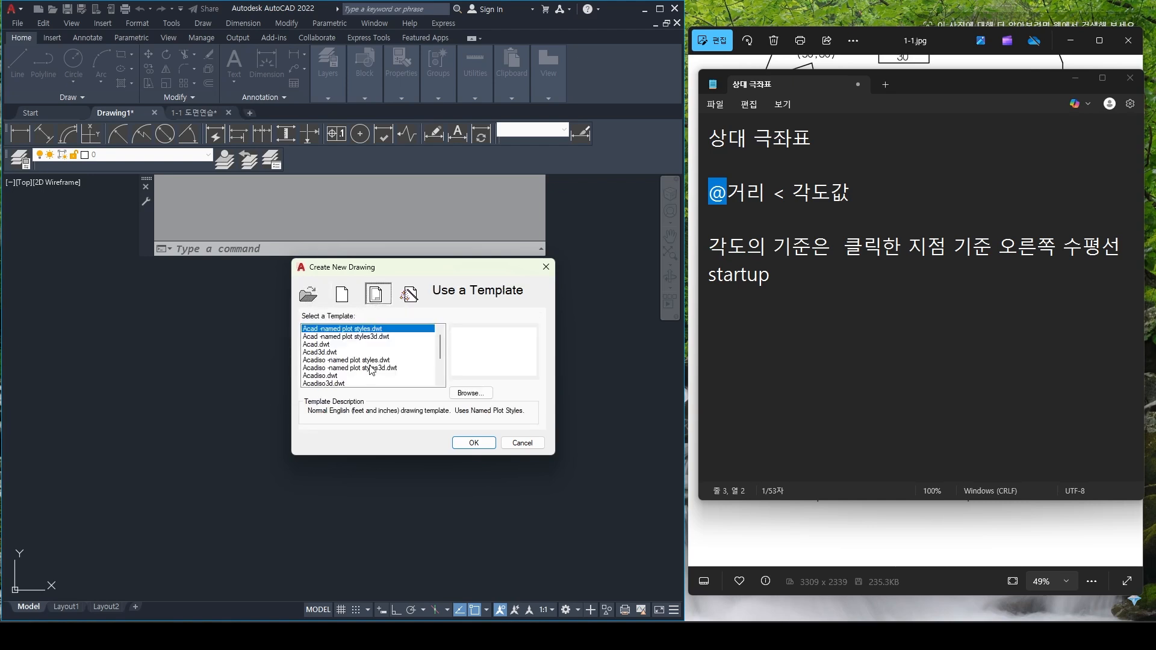
left_click(410, 294)
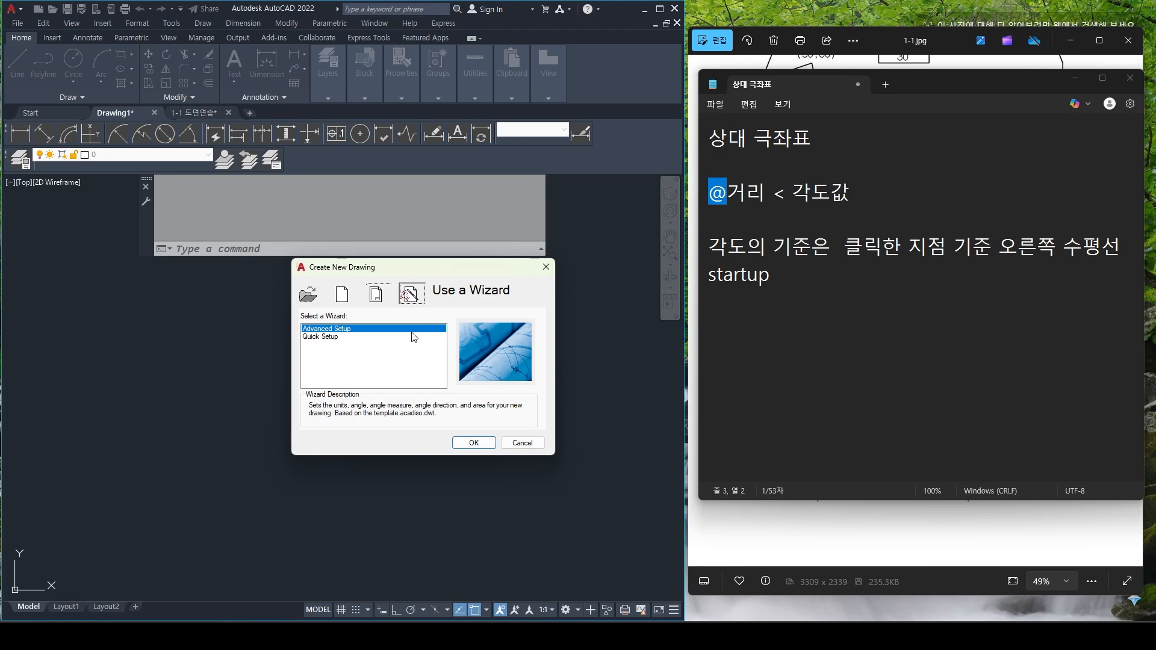
left_click(322, 337)
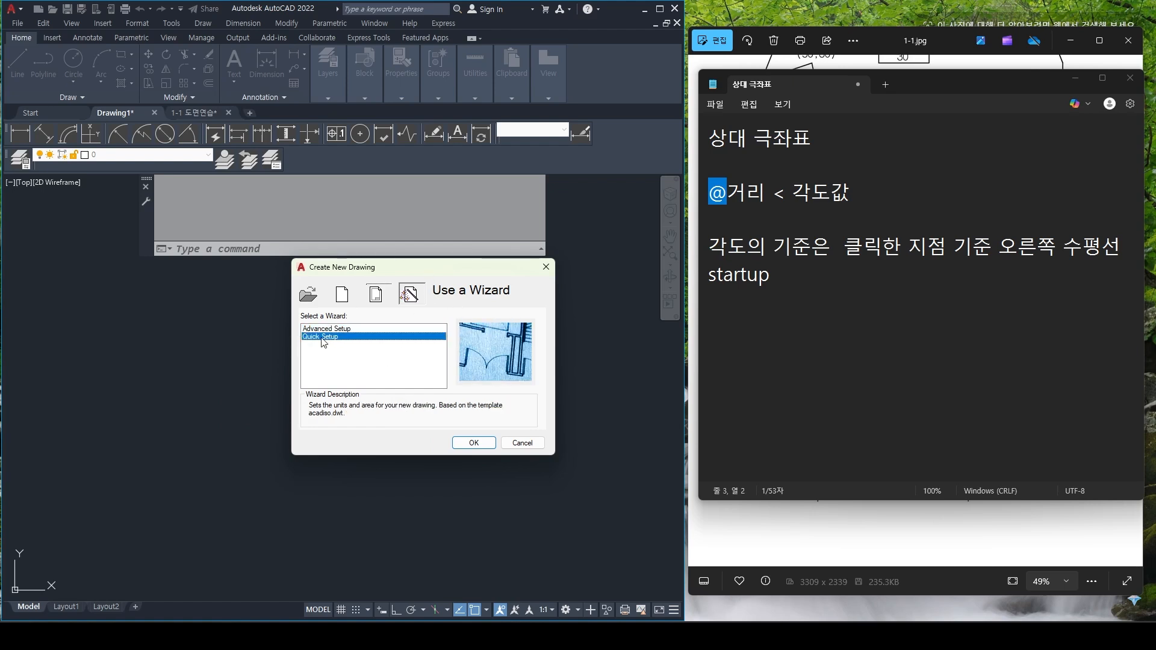
left_click(329, 329)
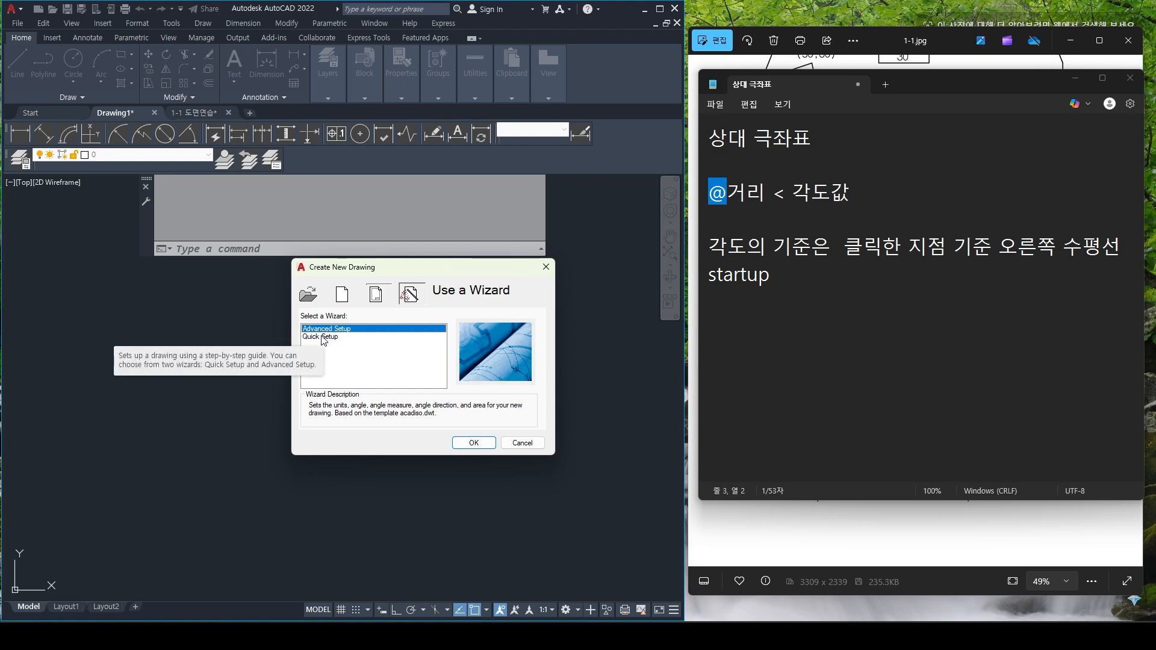
left_click(324, 338)
left_click(325, 331)
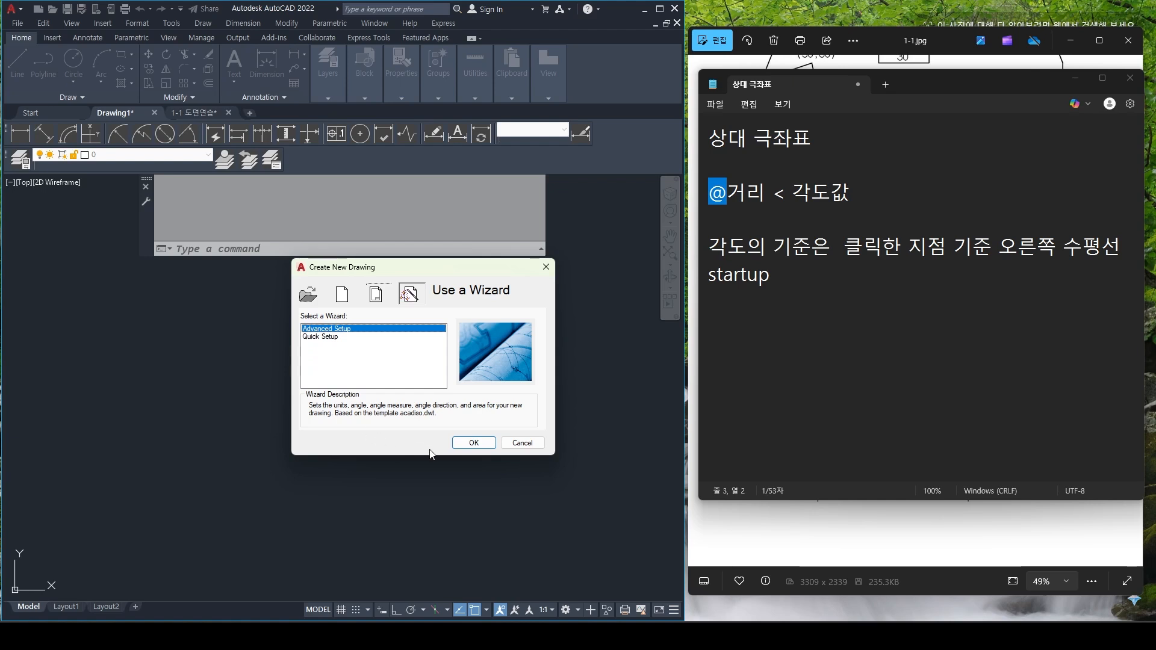
left_click(472, 444)
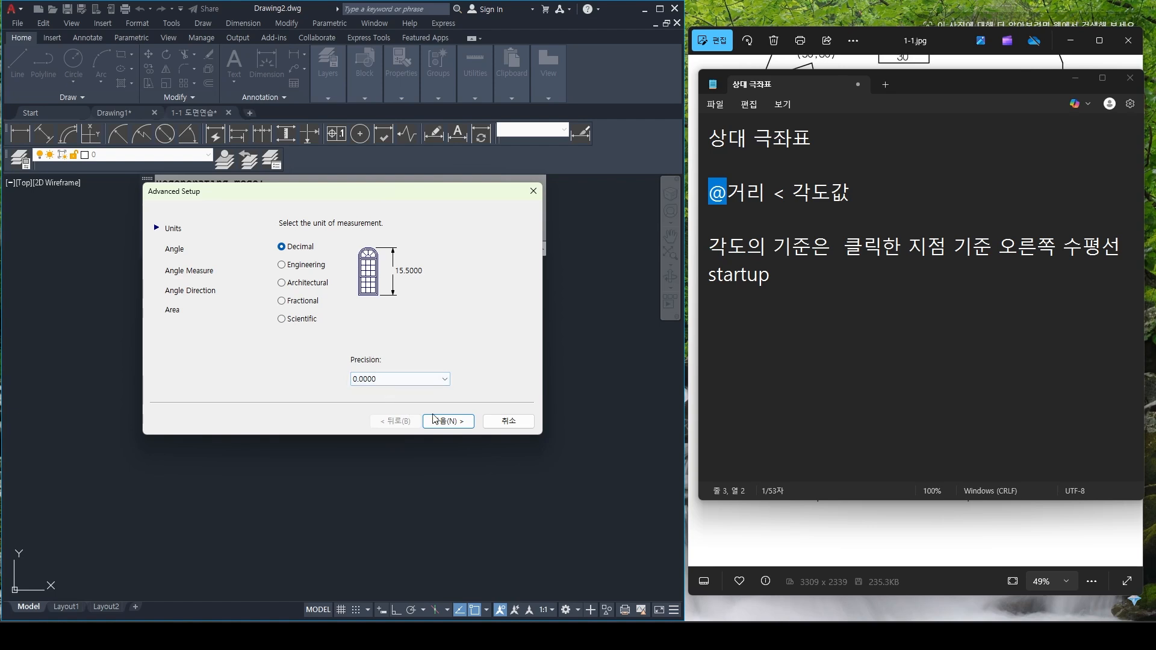
Accept decimal units with 0.0000 precision and choose Decimal Degrees with precision 0 for the angles
left_click(453, 422)
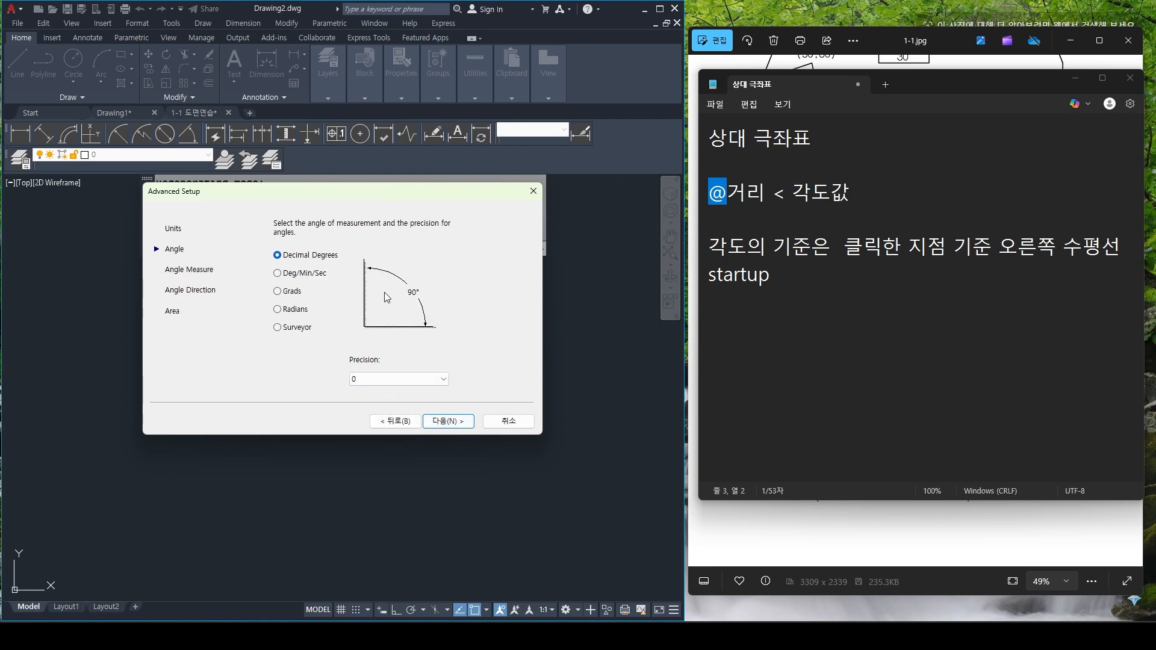
left_click(305, 275)
left_click(293, 291)
left_click(289, 309)
left_click(292, 327)
left_click(305, 256)
left_click(449, 421)
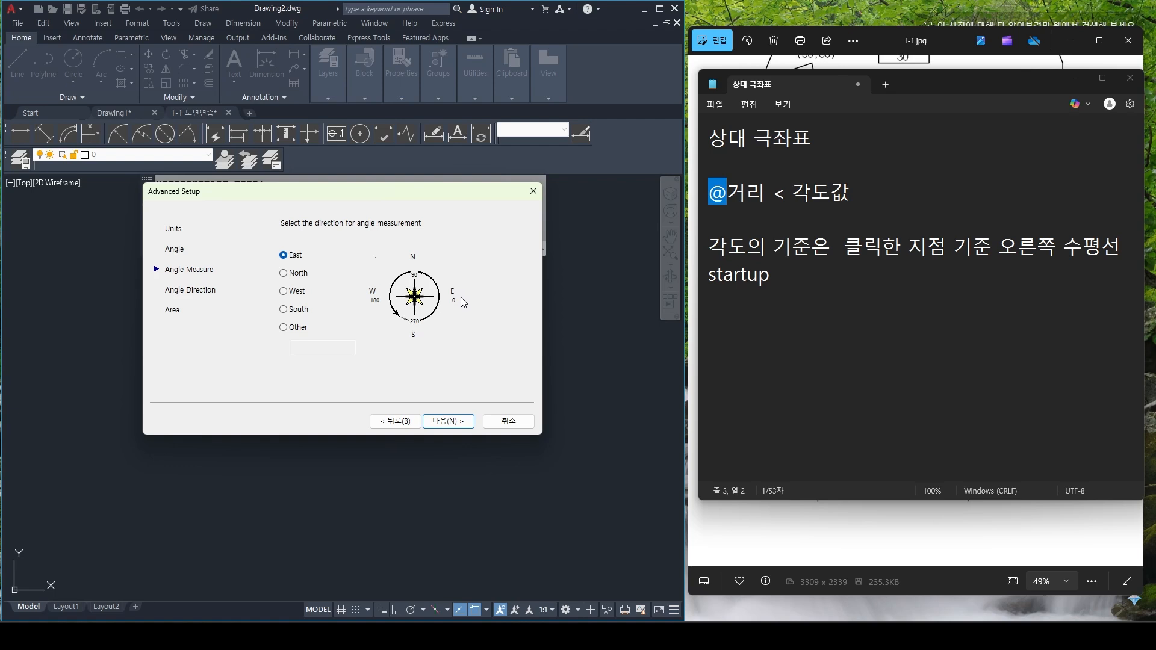
Accept East as the angle base, counter-clockwise direction and a 420 x 297 area, finishing the drawing setup
left_click(446, 421)
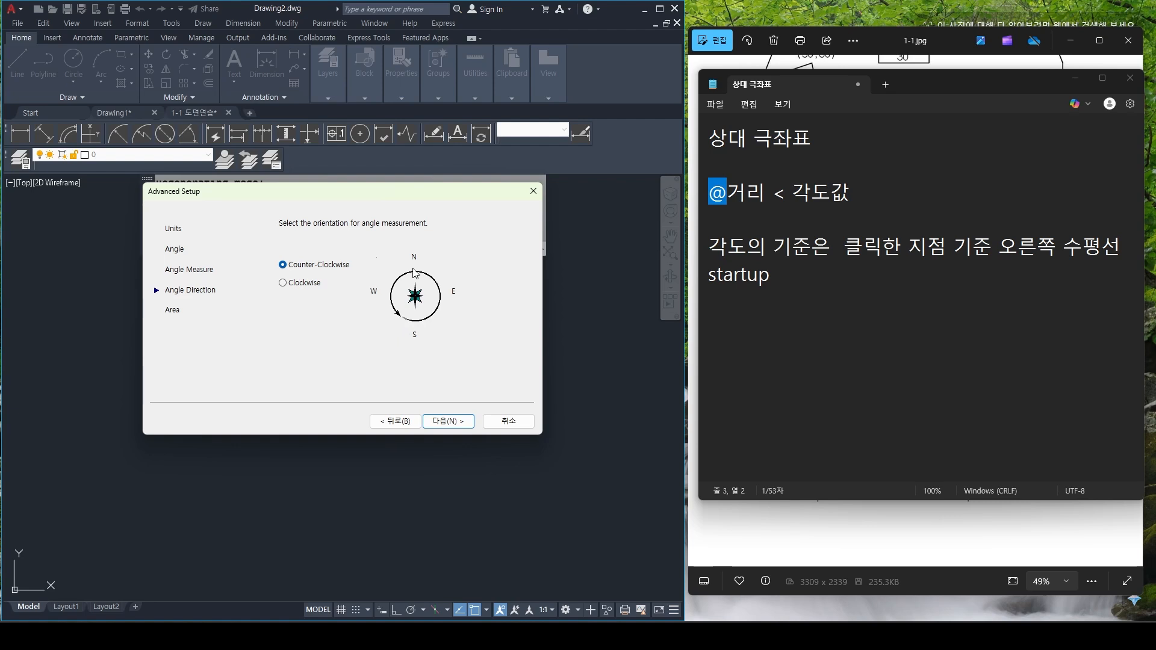
left_click(443, 424)
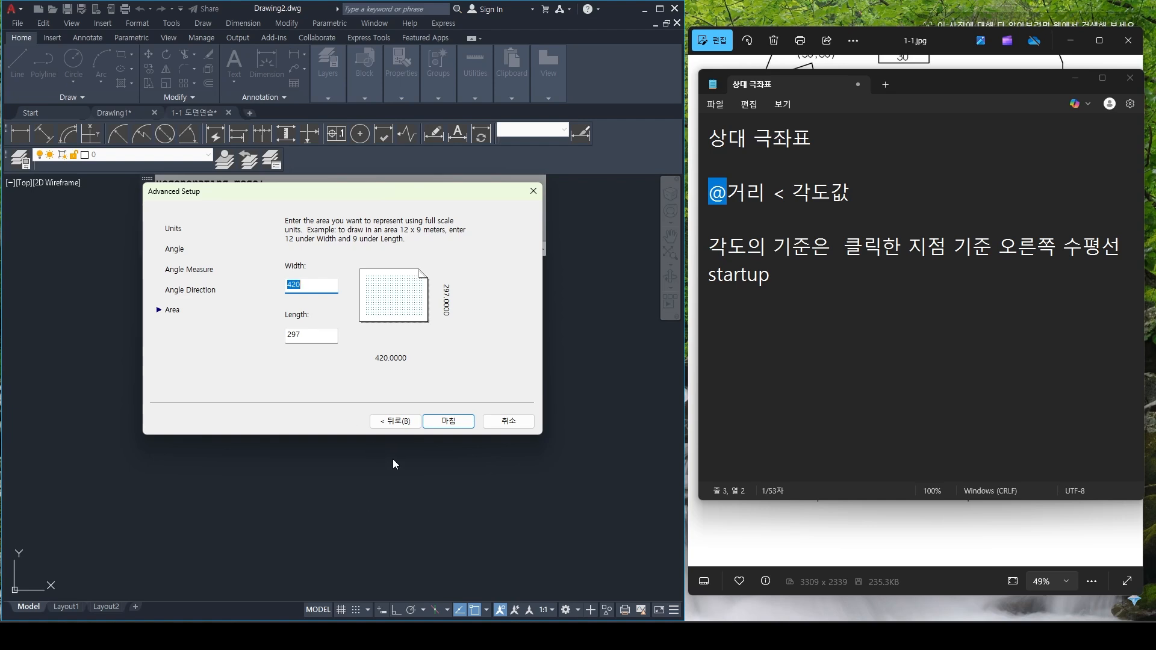
left_click(452, 424)
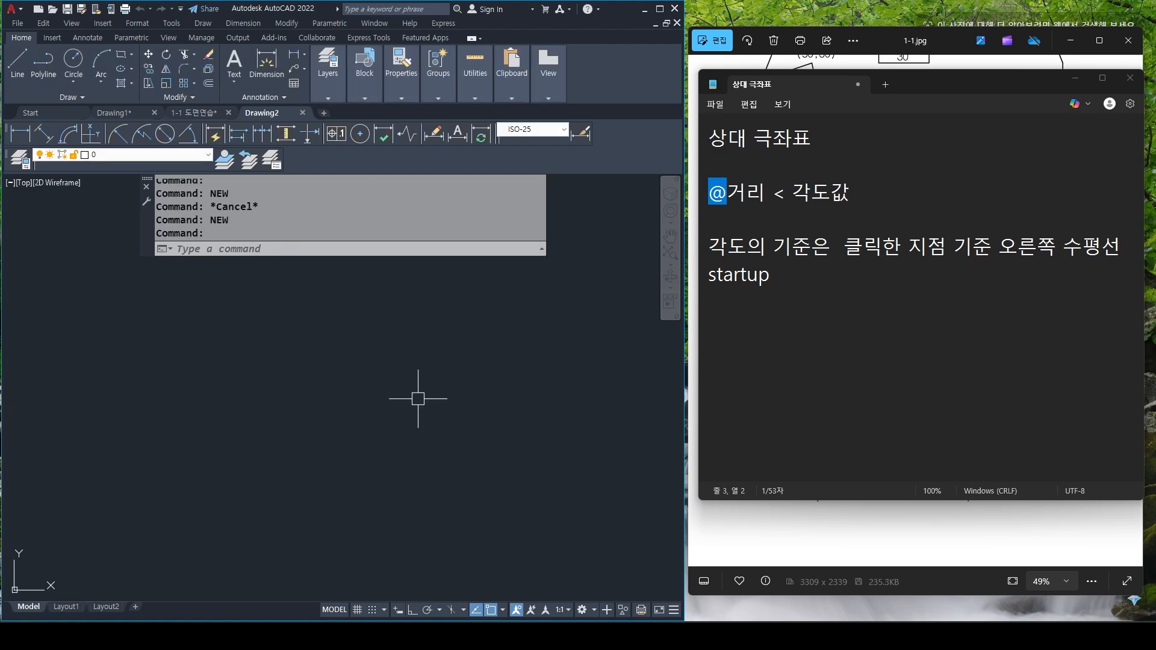
Set the STARTUP system variable to 3
type("startup")
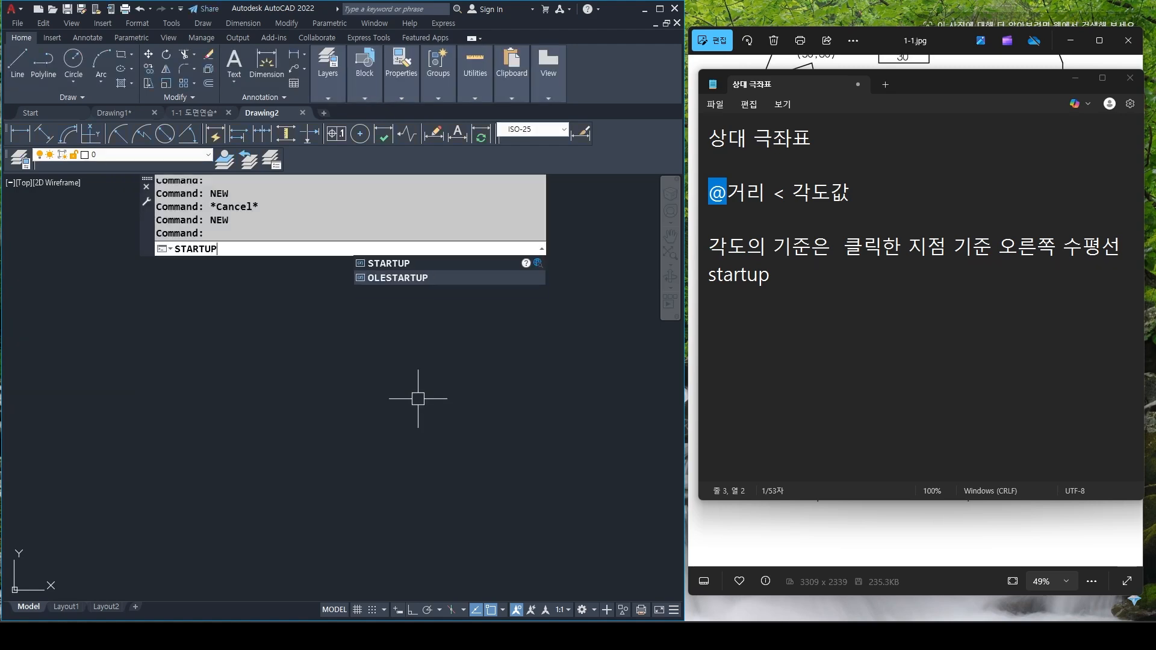
key("Return")
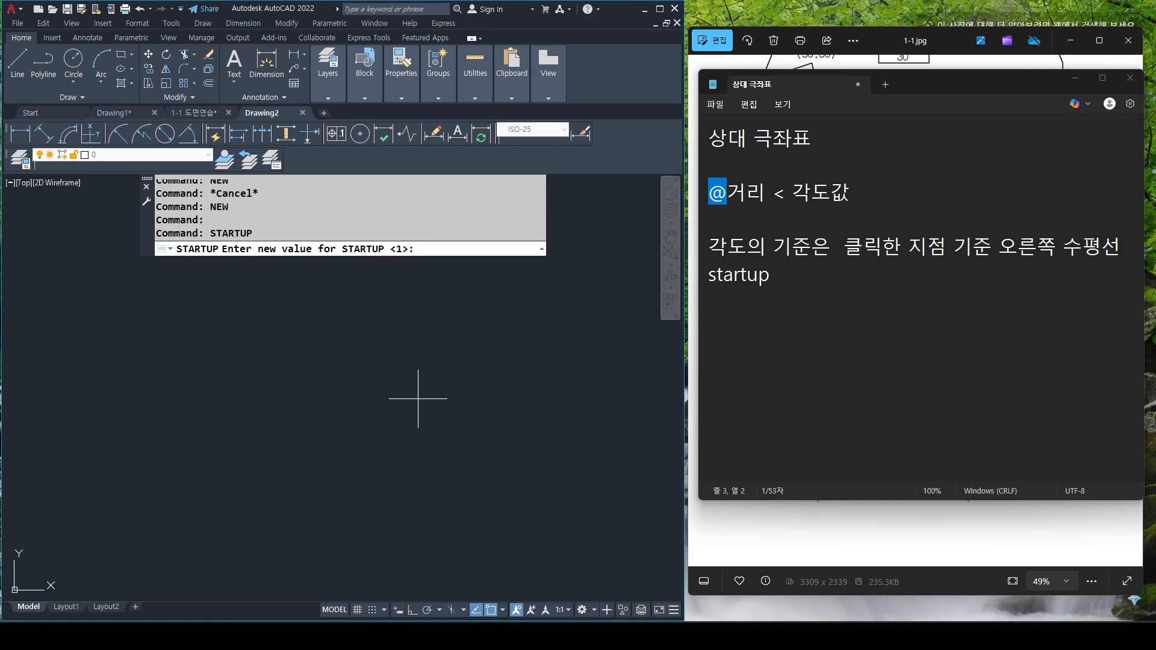
type("3")
key("Return")
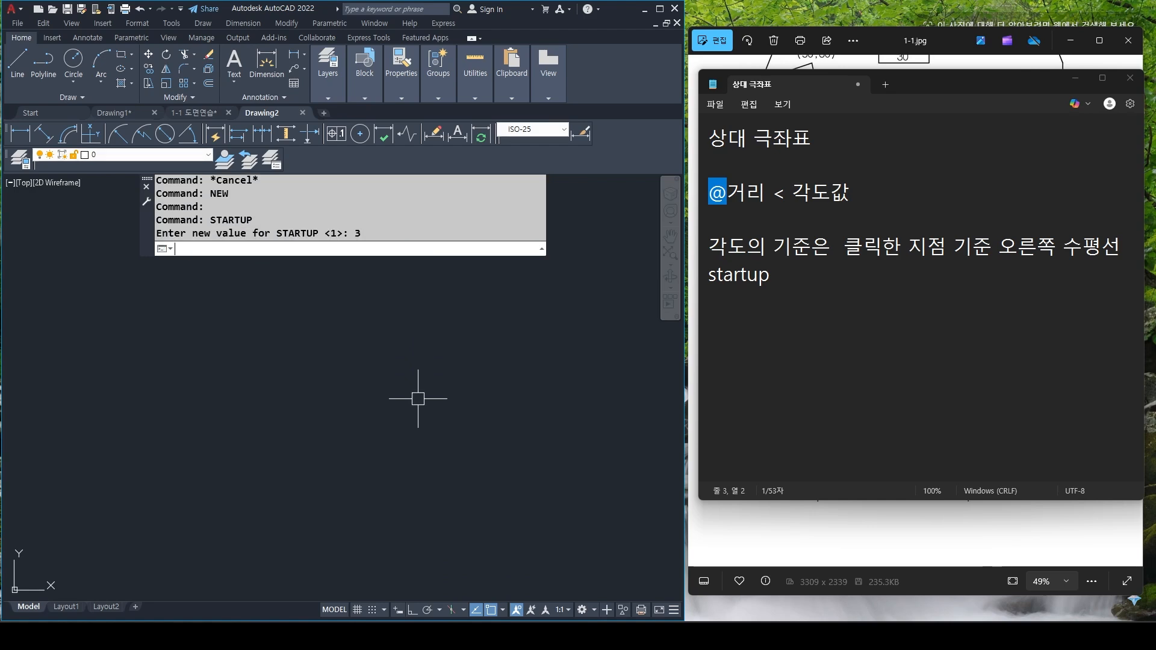
Create another new drawing with no template, using metric units
type("new")
key("Return")
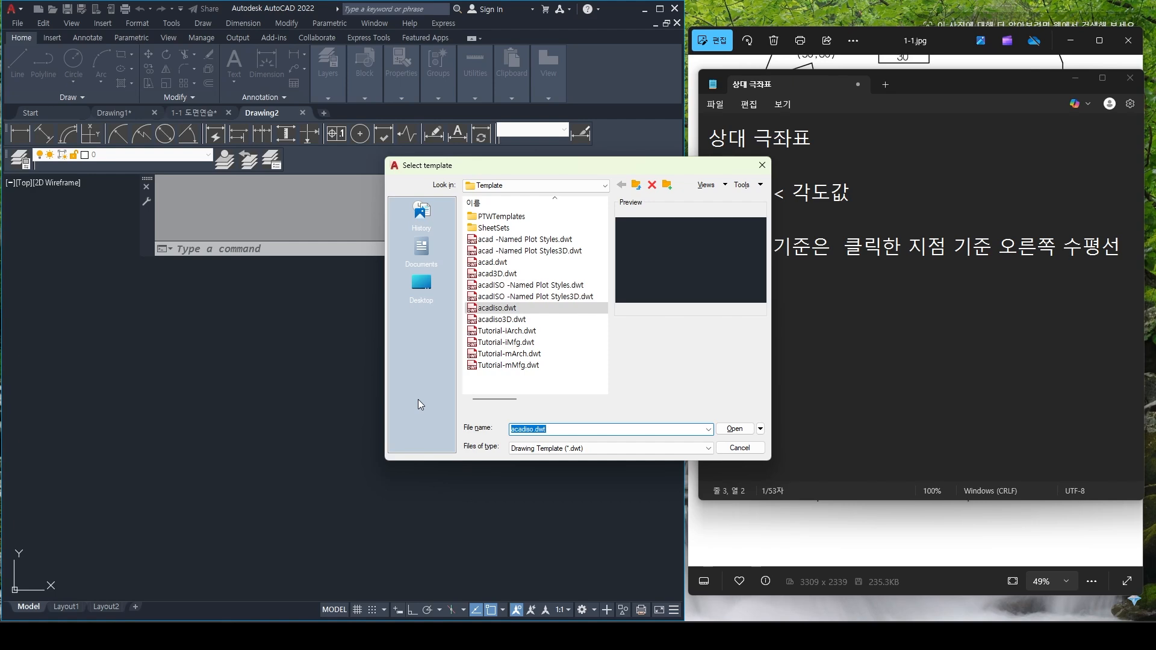
left_click_drag(555, 167, 356, 195)
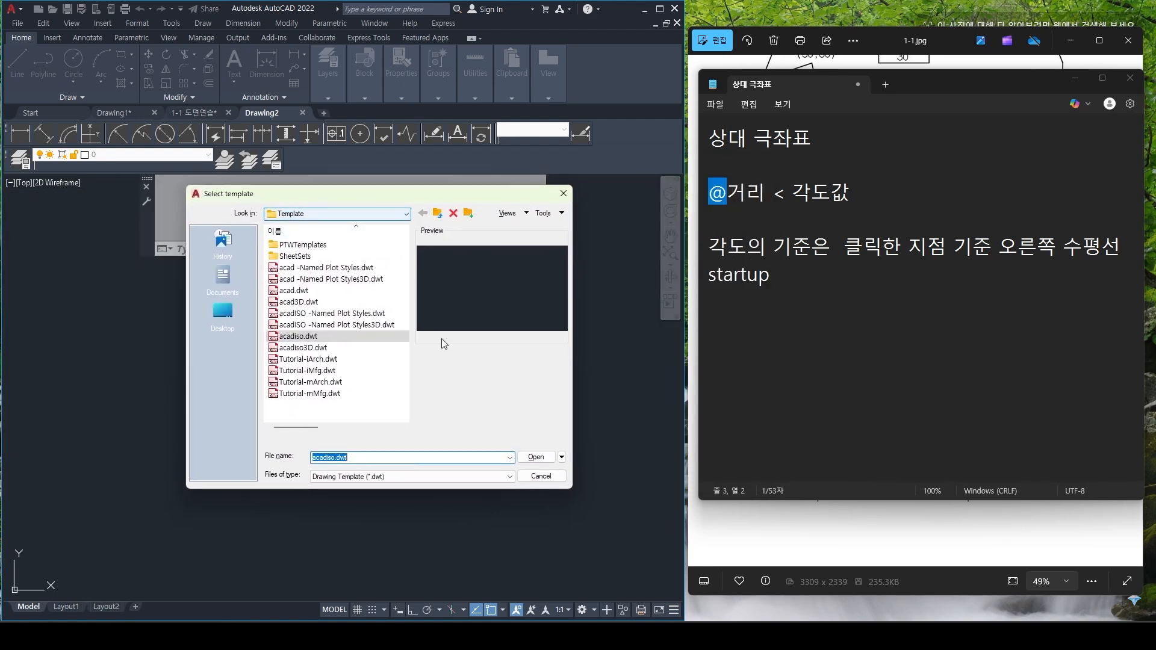
left_click(562, 457)
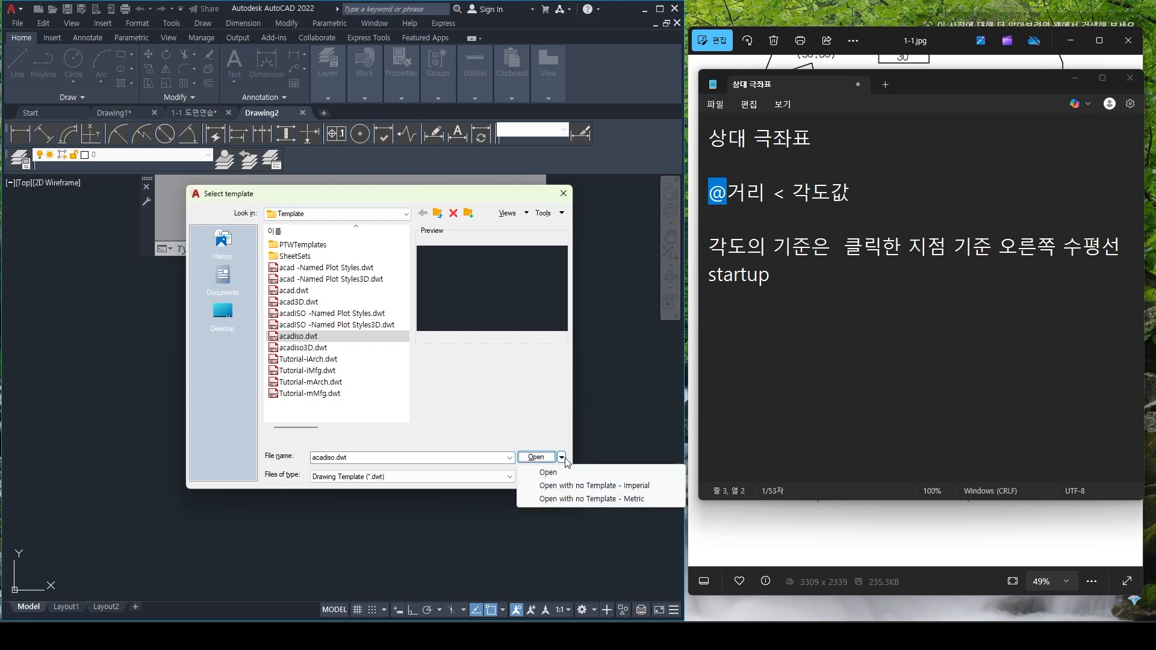
left_click(569, 502)
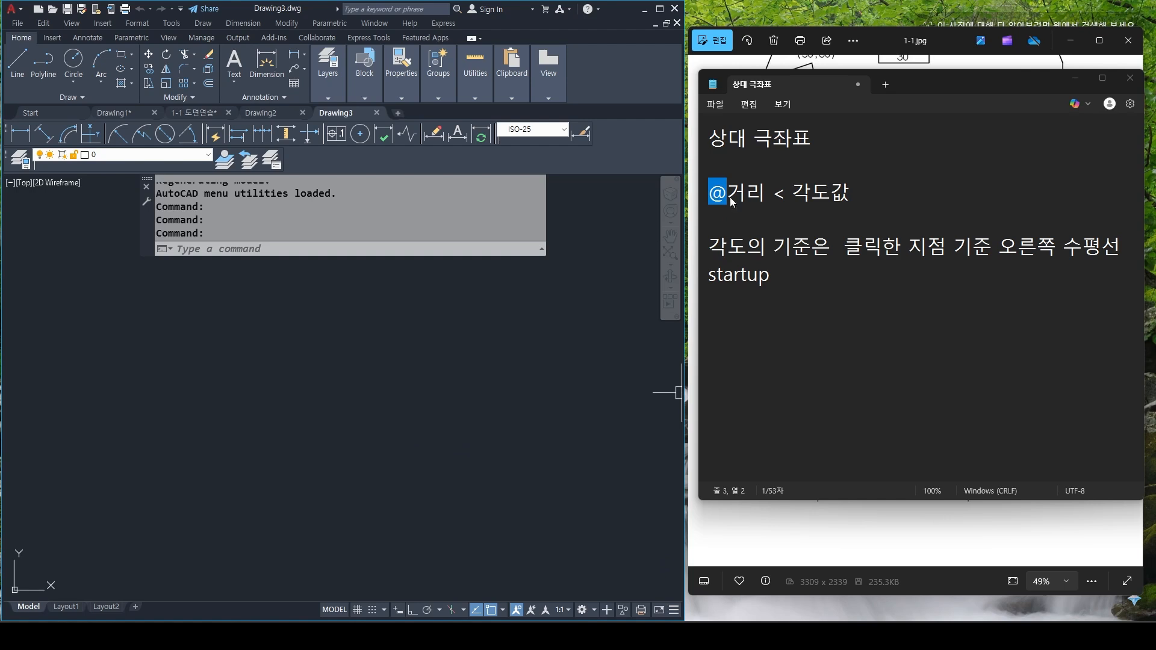
Minimize the note covering the reference drawing, turn Ortho mode on during a trial line, and cancel the line
left_click(1080, 77)
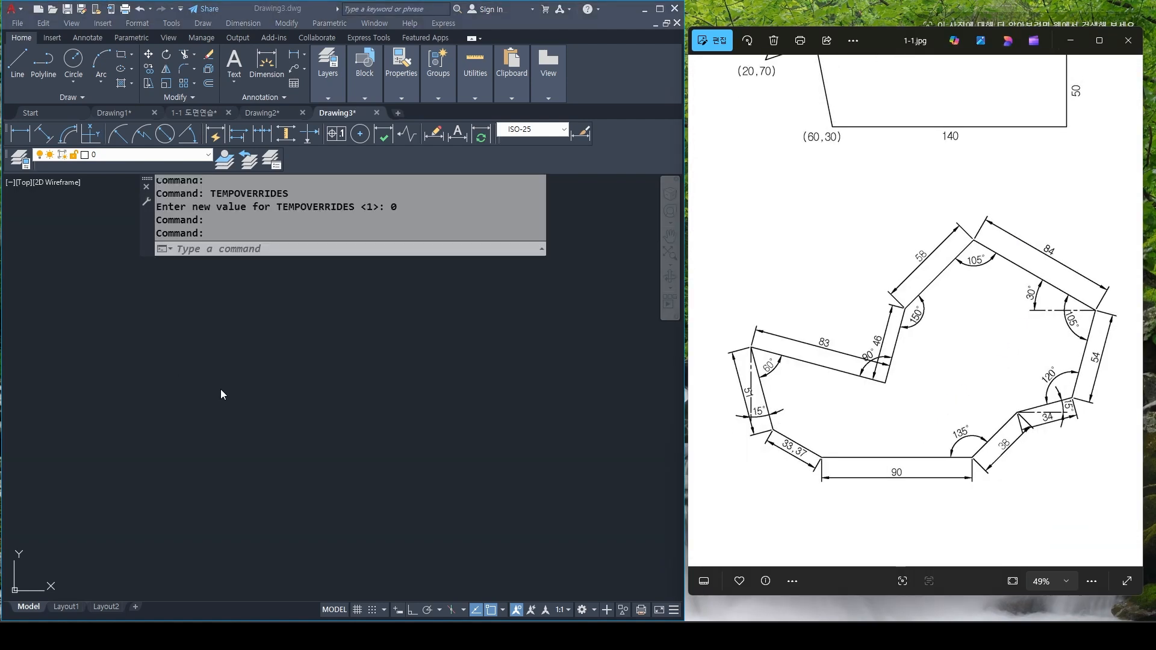
left_click(221, 393)
key("Escape")
key("Escape")
type("l")
key("Return")
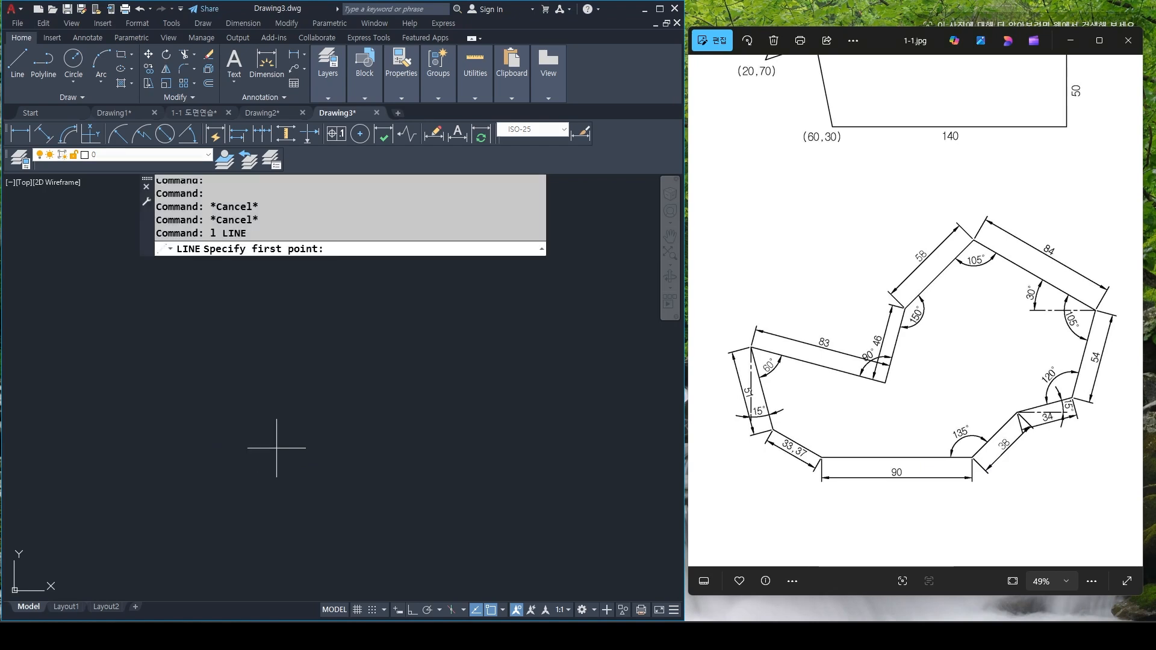
left_click(210, 485)
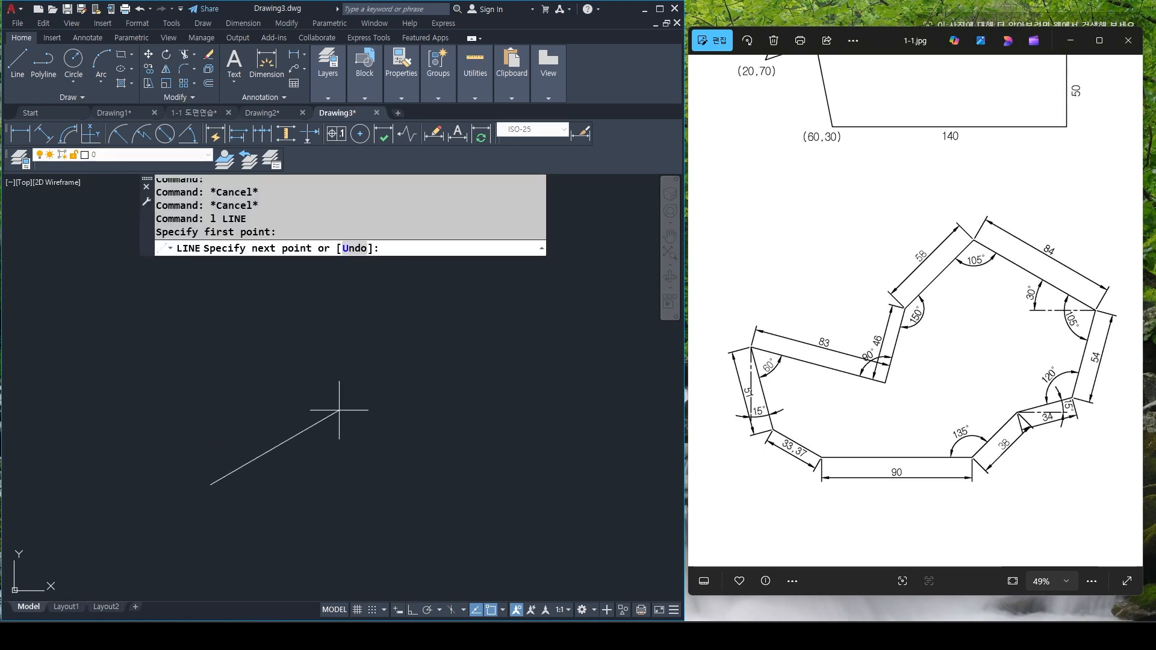
key("F8")
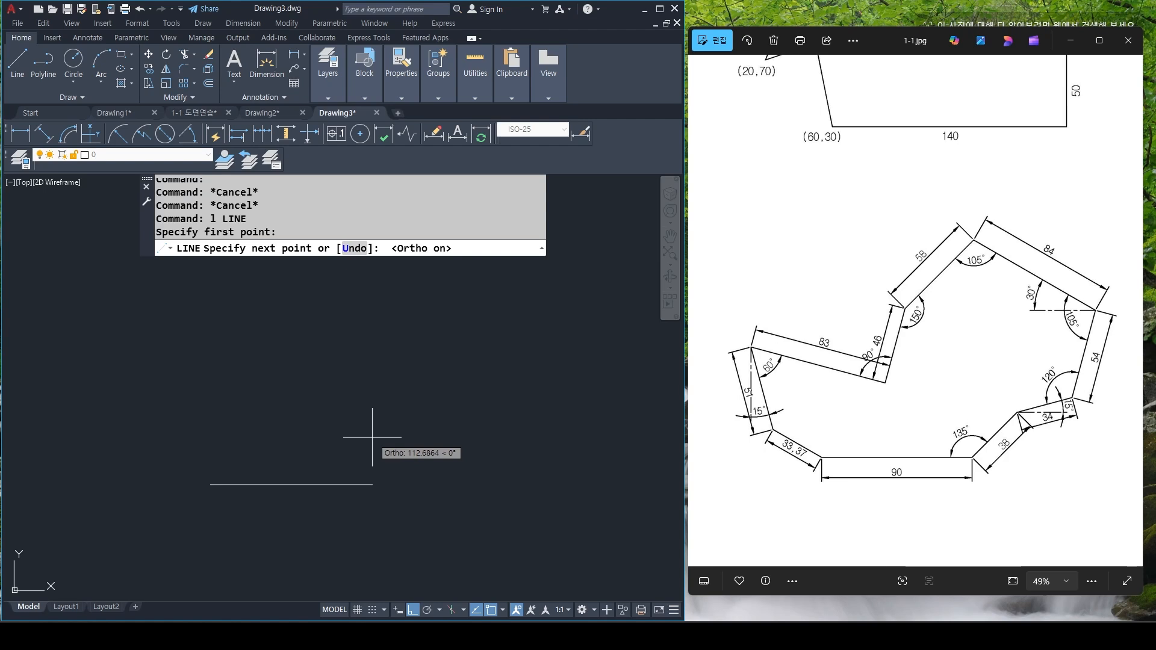
key("Escape")
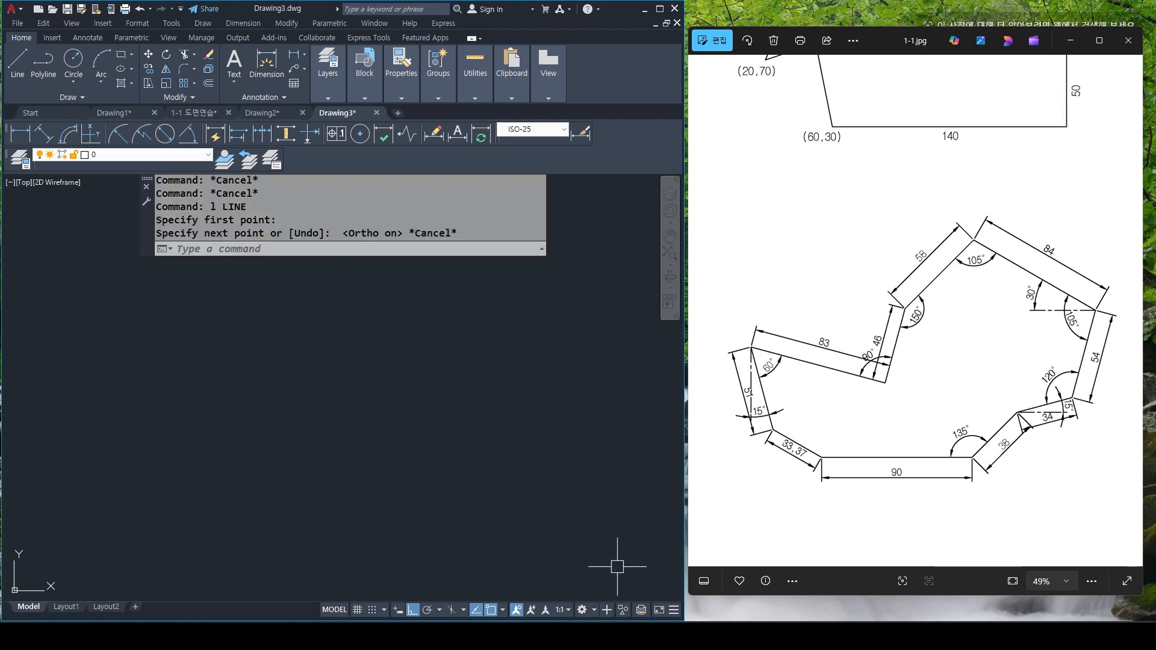
In the Notepad note, add the line "tempoverrides 1 > 0" below startup, and minimize the note
left_click(741, 635)
left_click(852, 289)
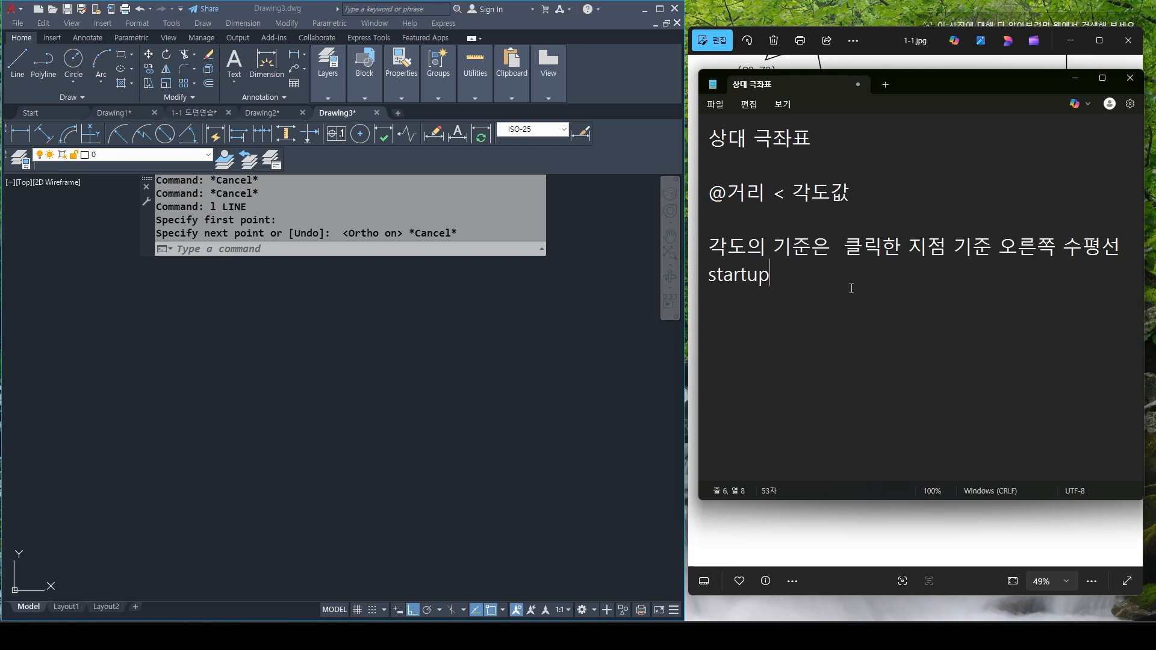
key("Return")
key("Return")
type("tempoverrri")
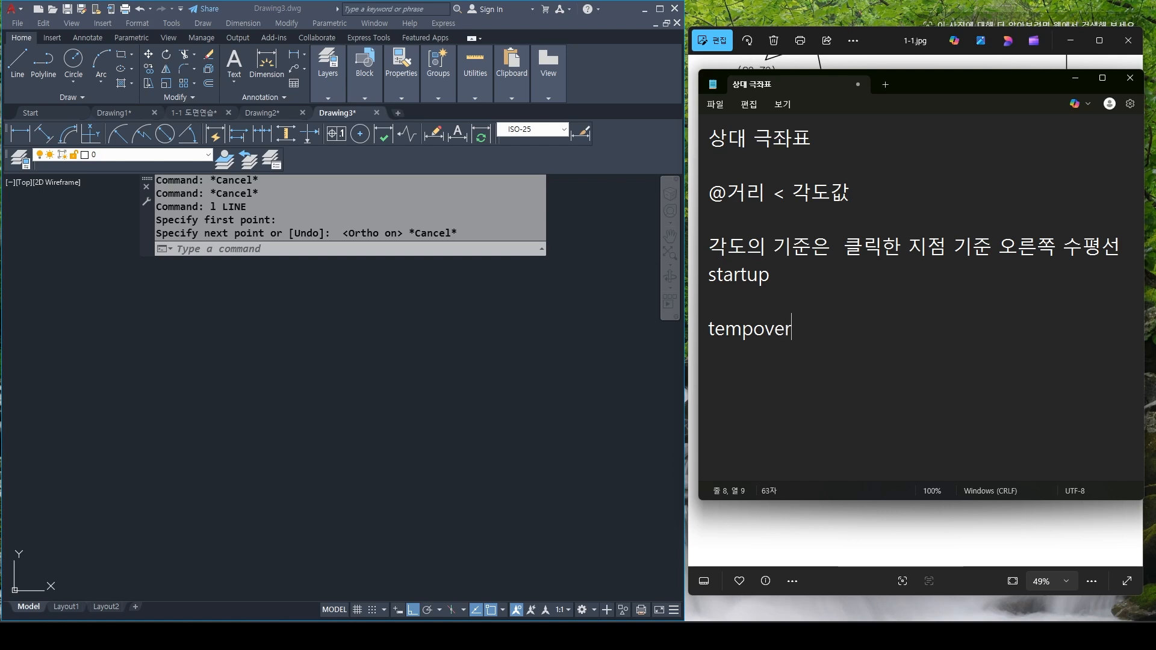
key("BackSpace")
key("BackSpace")
type("ides   1 ")
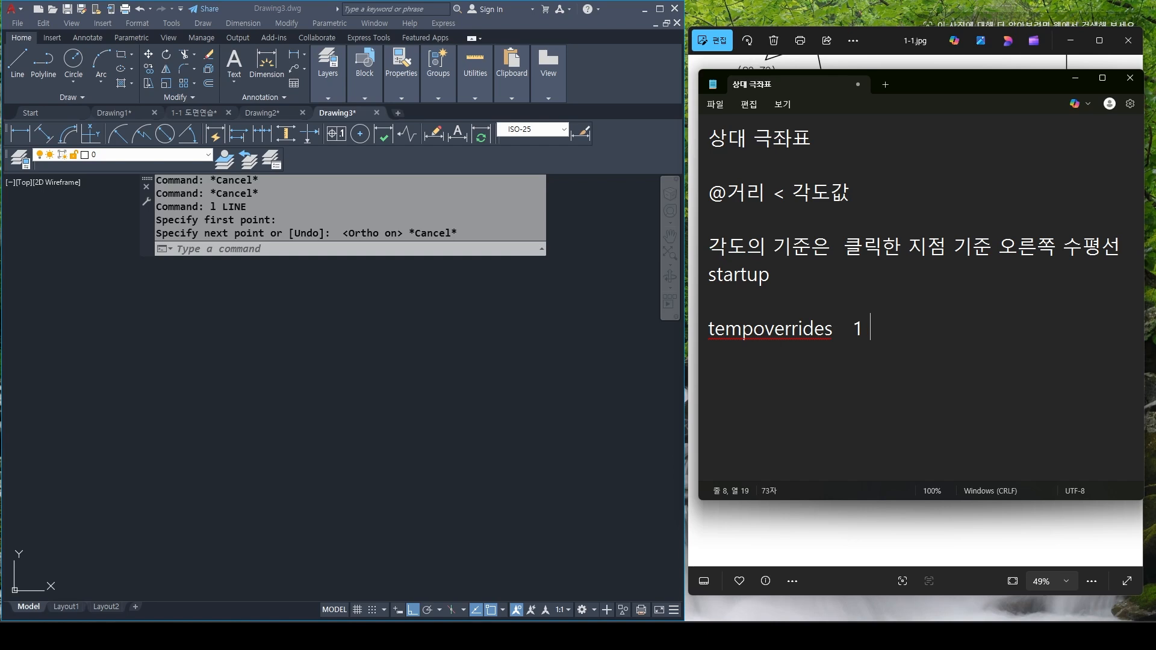
type("> 0")
left_click(347, 409)
key("Escape")
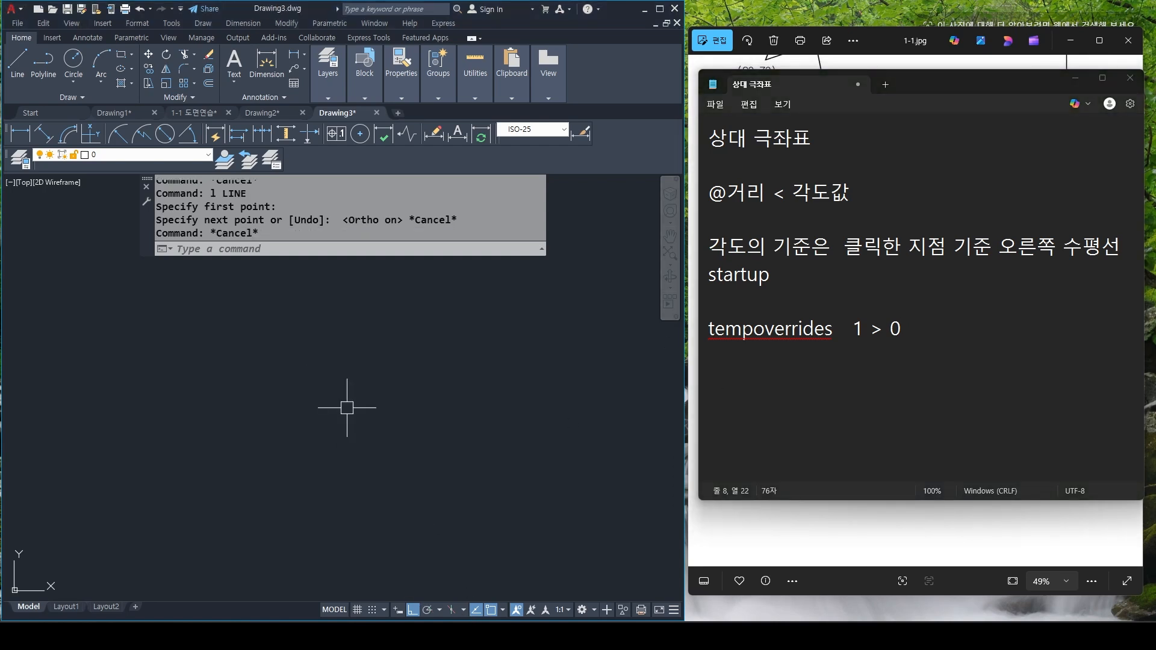
left_click(1071, 86)
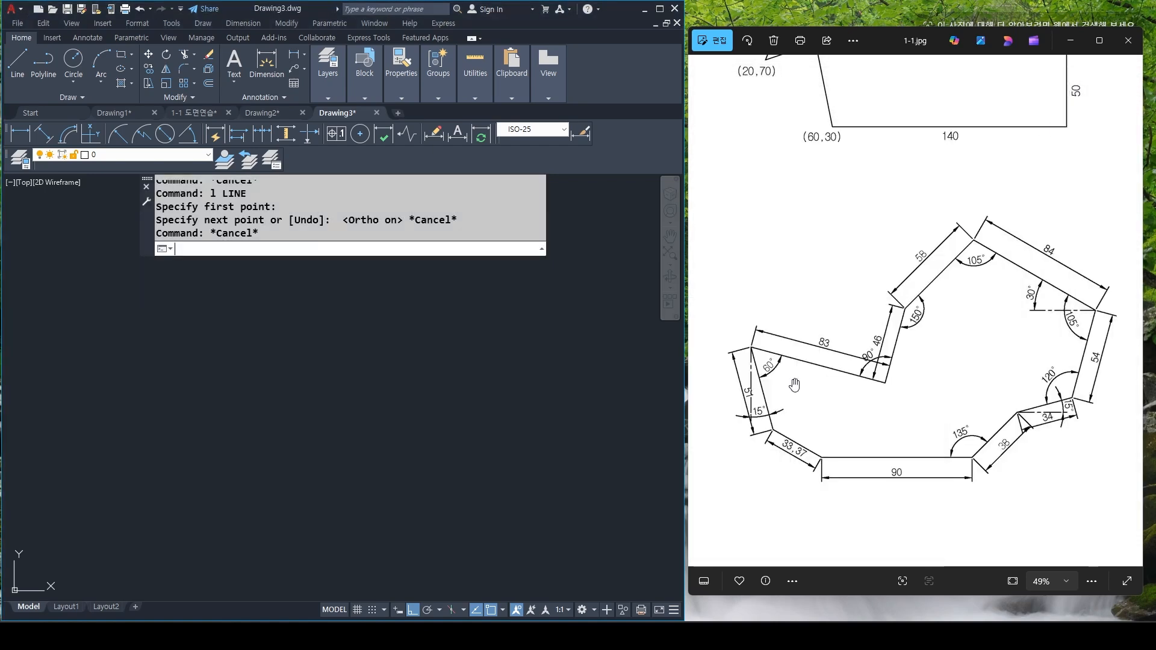
Start a line in the empty drawing area and draw the polygon's 90 mm horizontal base edge toward the right
left_click(400, 435)
key("Escape")
type("l")
key("Return")
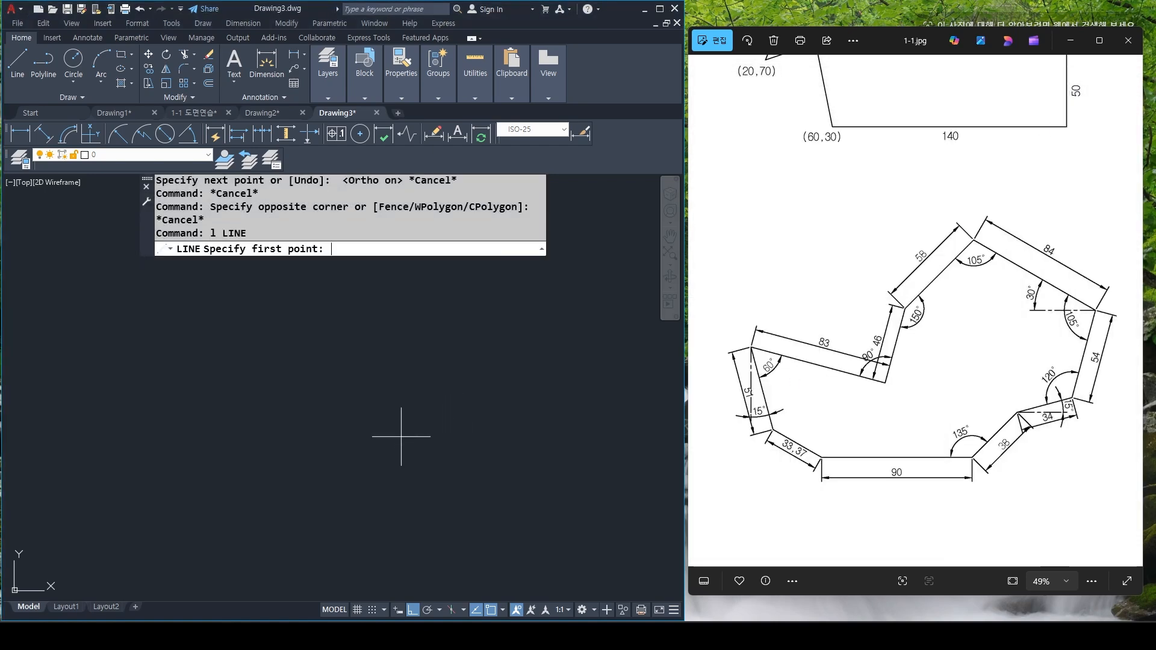
left_click(206, 479)
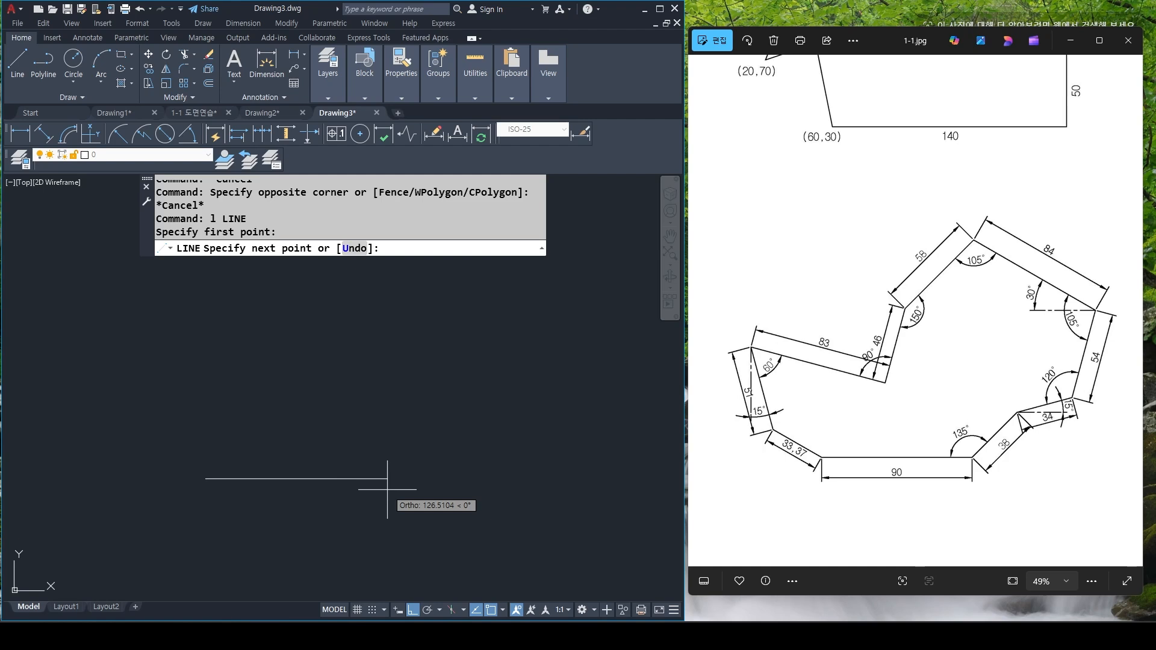
type("90")
key("Return")
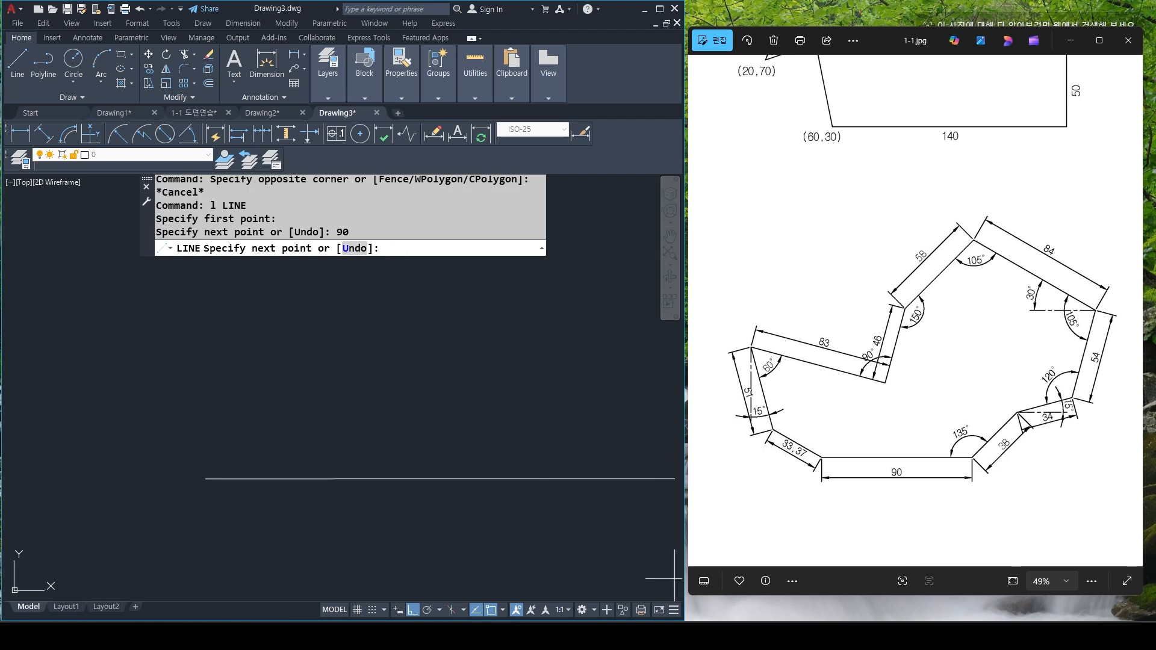
Check the note on relative polar coordinates and examine the 0° direction at the corner between the 90 and 38 edges of the reference
key("alt+Tab")
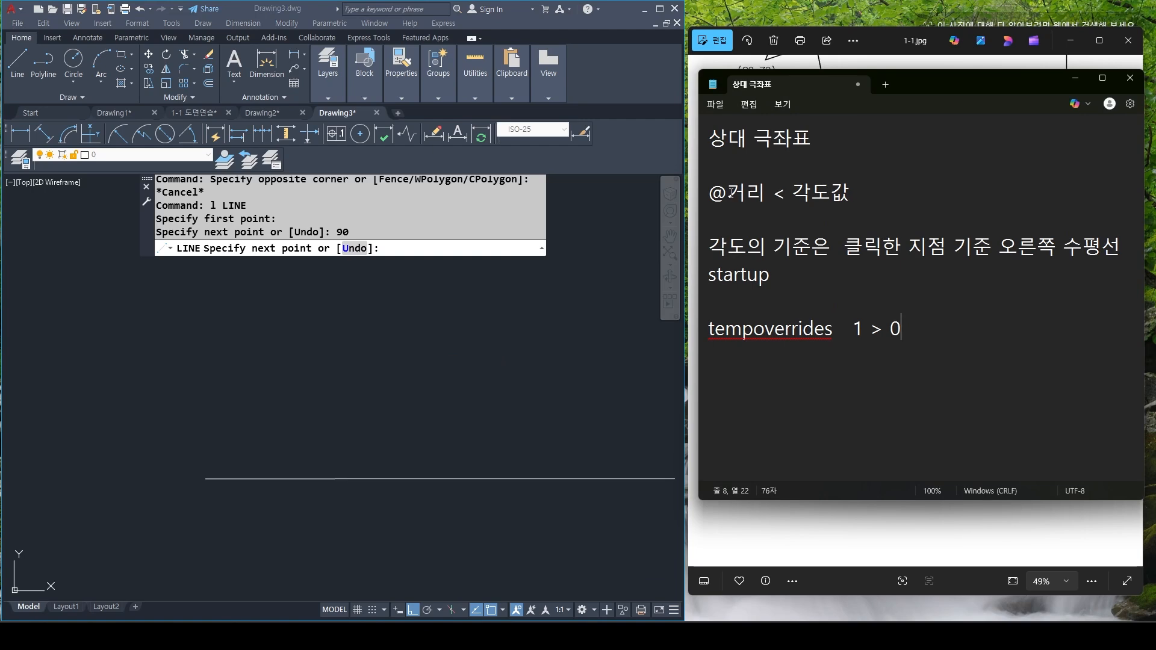
left_click(1075, 78)
scroll(988, 455, "up", 5)
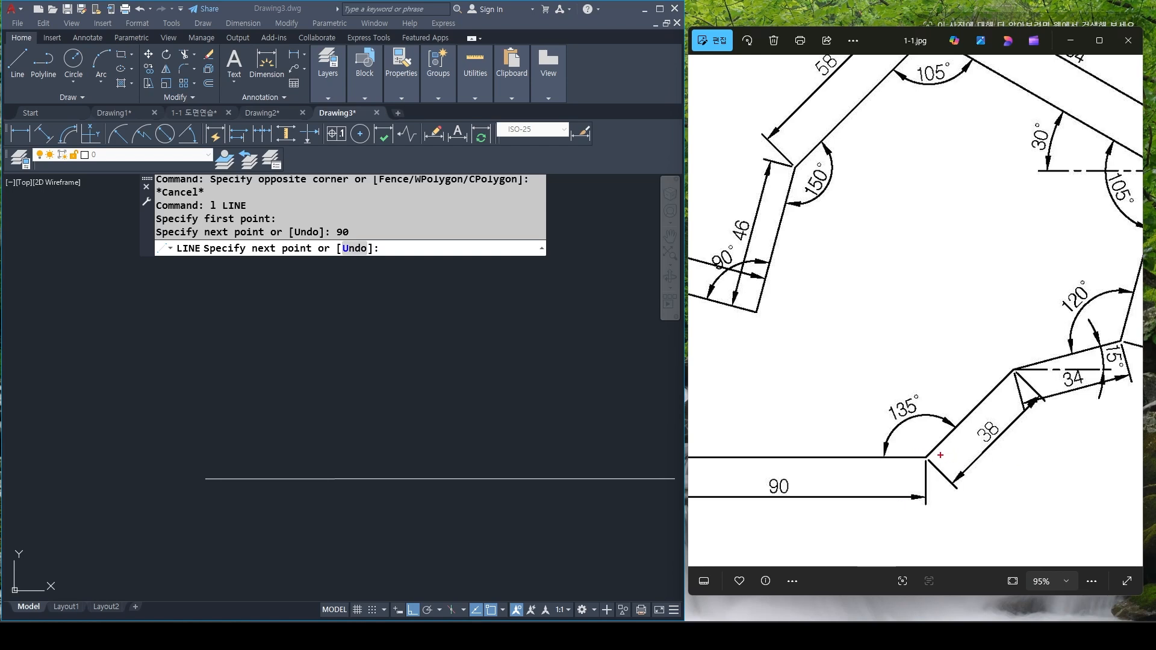
mouse_move(917, 454)
left_mouse_down()
mouse_move(933, 464)
mouse_move(921, 458)
mouse_move(1012, 455)
left_mouse_up()
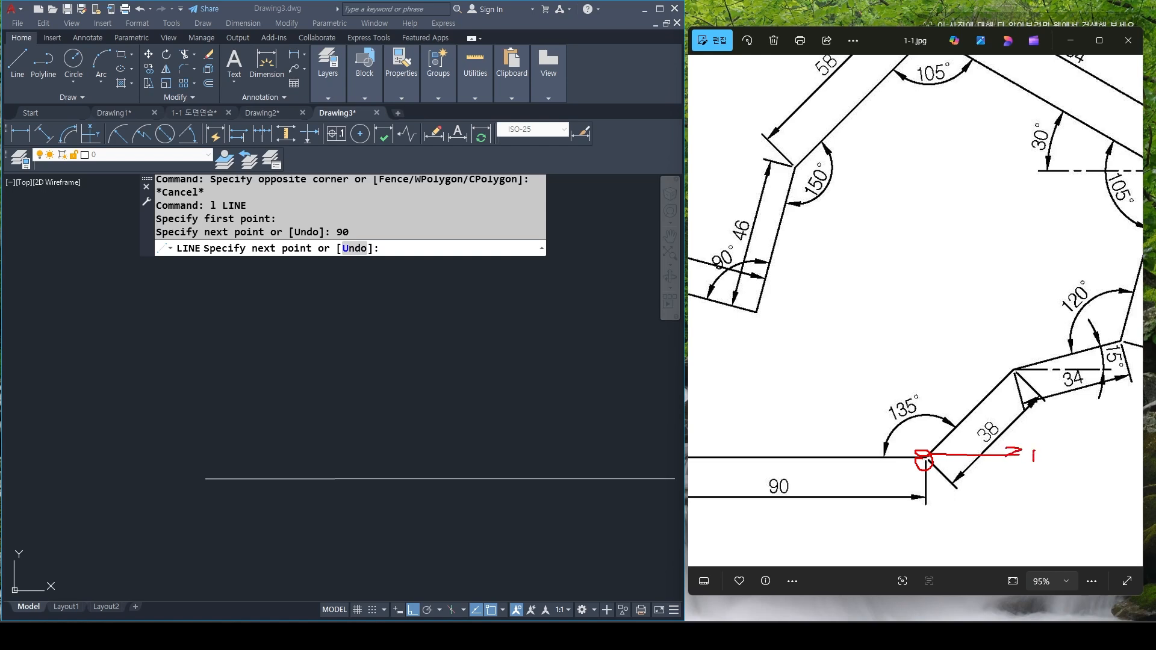
mouse_move(1028, 435)
left_mouse_down()
mouse_move(1009, 406)
mouse_move(923, 385)
mouse_move(881, 390)
mouse_move(900, 401)
left_mouse_up()
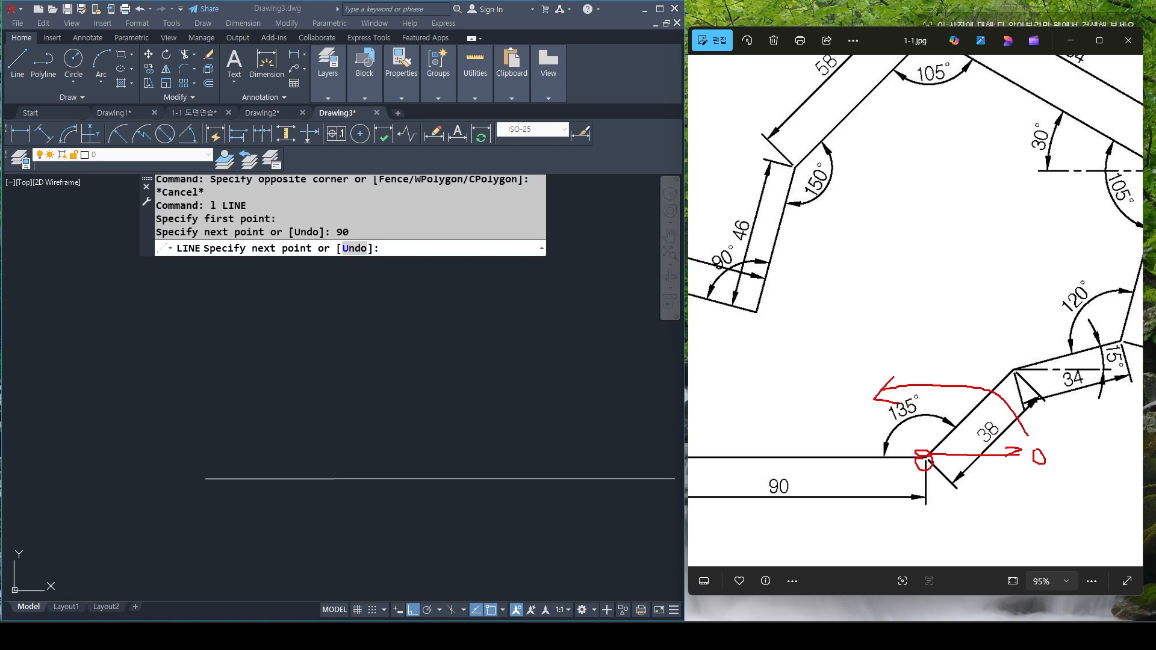
mouse_move(1023, 476)
left_mouse_down()
mouse_move(986, 539)
mouse_move(1028, 526)
left_mouse_up()
key("e")
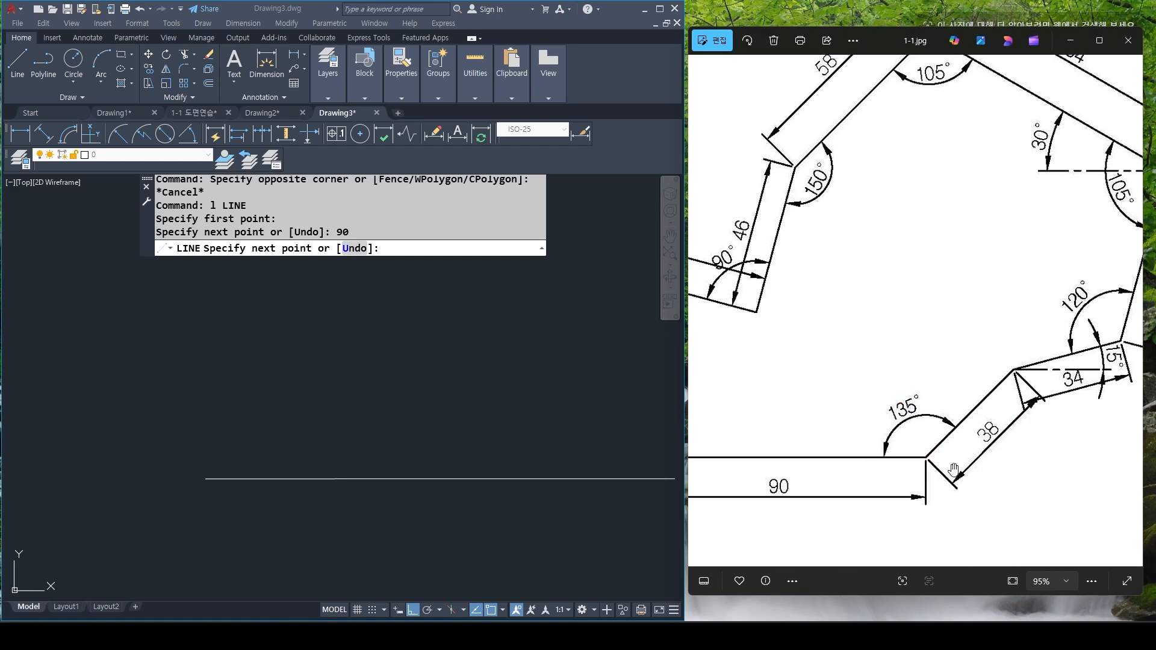
Work out the 38 edge's direction on the reference drawing by subtracting its 135° corner angle from 180°
mouse_move(917, 458)
left_mouse_down()
mouse_move(1052, 463)
mouse_move(968, 373)
mouse_move(843, 410)
mouse_move(839, 453)
mouse_move(884, 409)
mouse_move(959, 398)
mouse_move(950, 410)
left_mouse_up()
mouse_move(962, 496)
left_mouse_down()
mouse_move(959, 526)
mouse_move(976, 509)
mouse_move(988, 523)
mouse_move(1060, 518)
mouse_move(1060, 545)
mouse_move(1081, 512)
mouse_move(1066, 533)
left_mouse_up()
mouse_move(1107, 492)
left_mouse_down()
mouse_move(1115, 539)
mouse_move(1102, 548)
left_mouse_up()
left_click_drag(1109, 504, 1130, 500)
mouse_move(1005, 509)
left_mouse_down()
mouse_move(1035, 453)
mouse_move(1024, 448)
left_mouse_up()
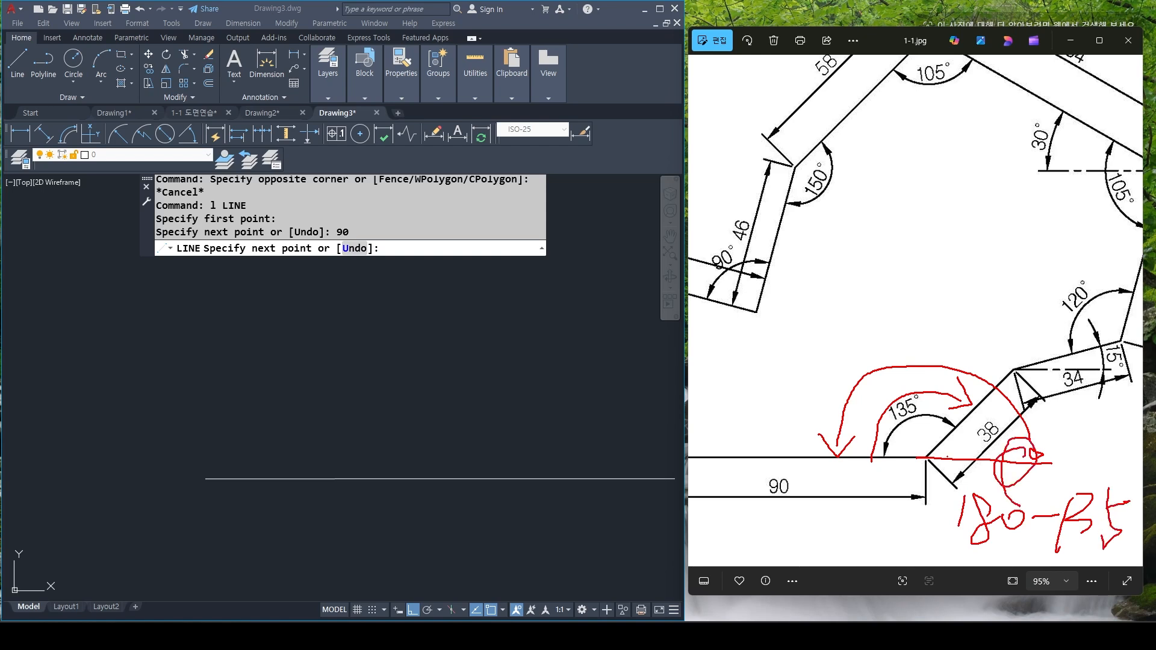
mouse_move(936, 457)
left_mouse_down()
mouse_move(1035, 461)
mouse_move(1032, 449)
mouse_move(1012, 454)
mouse_move(1024, 455)
mouse_move(989, 403)
left_mouse_up()
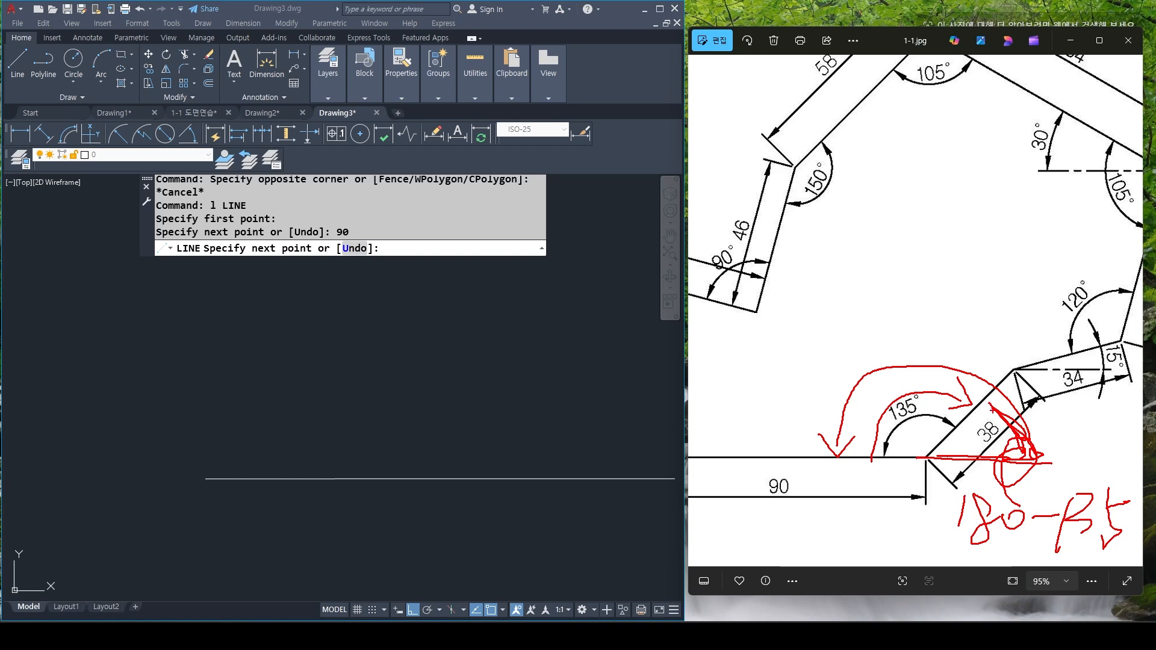
key("Escape")
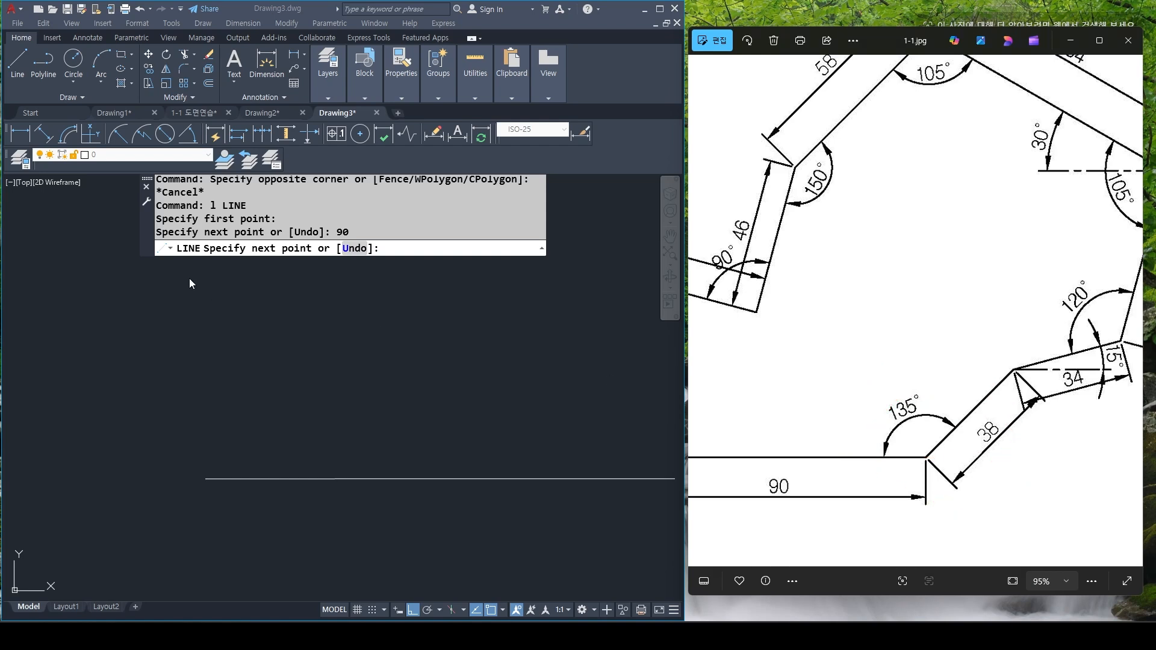
left_click(523, 539)
middle_click_drag(557, 516, 213, 505)
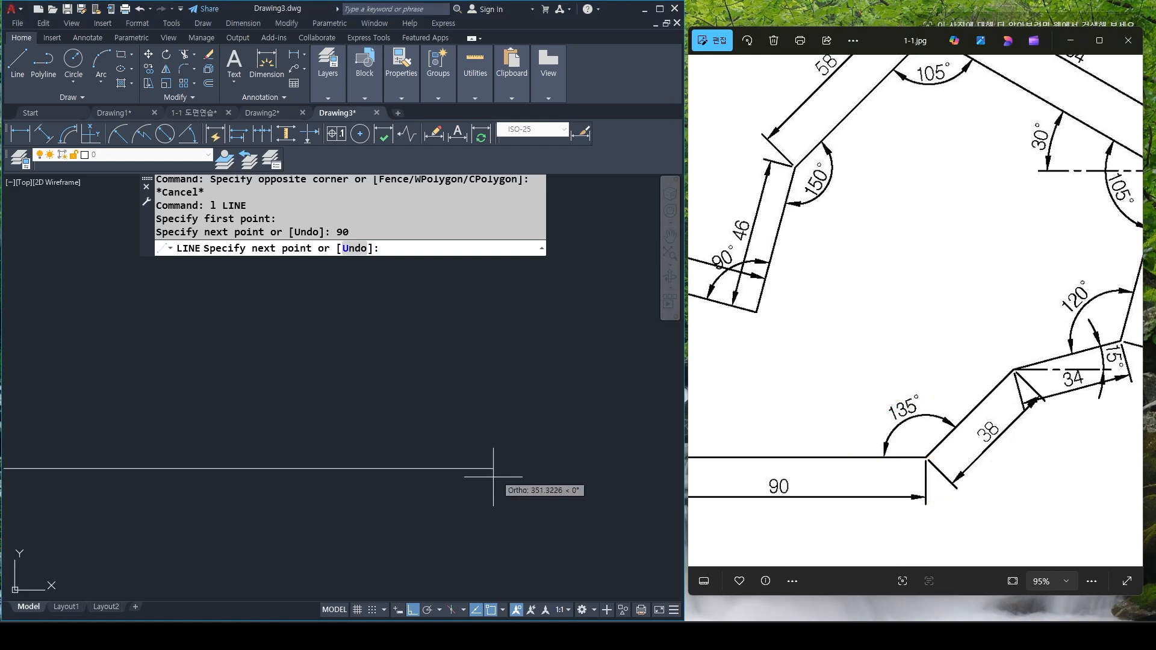
middle_click_drag(405, 485, 495, 516)
type("@")
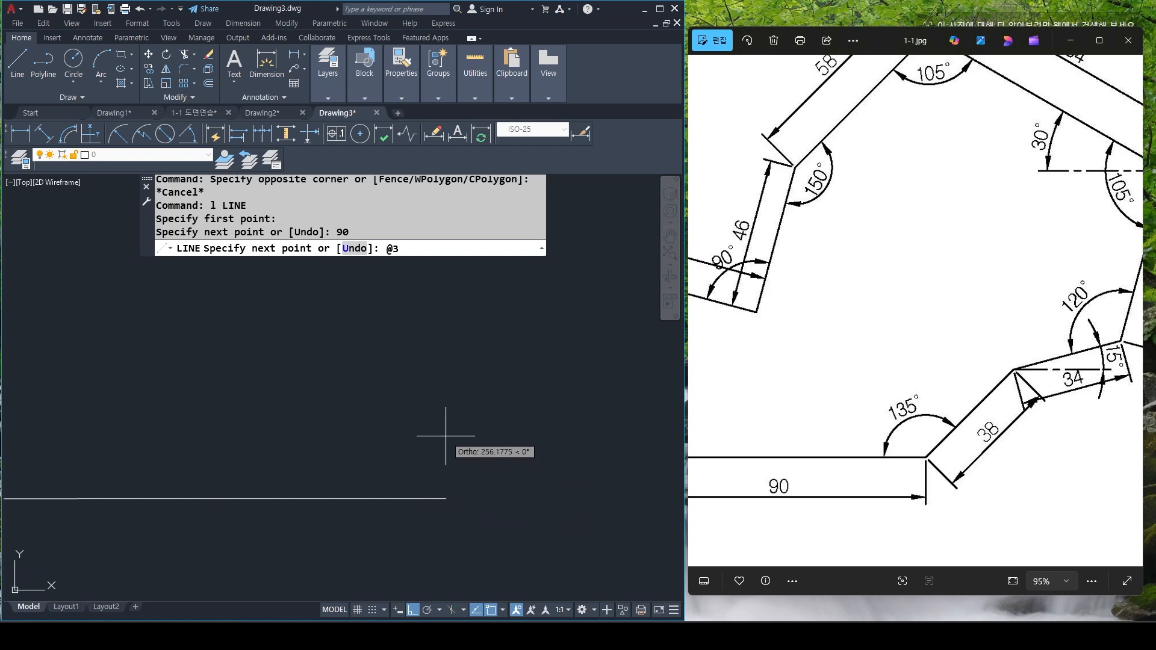
type("38<45")
key("Return")
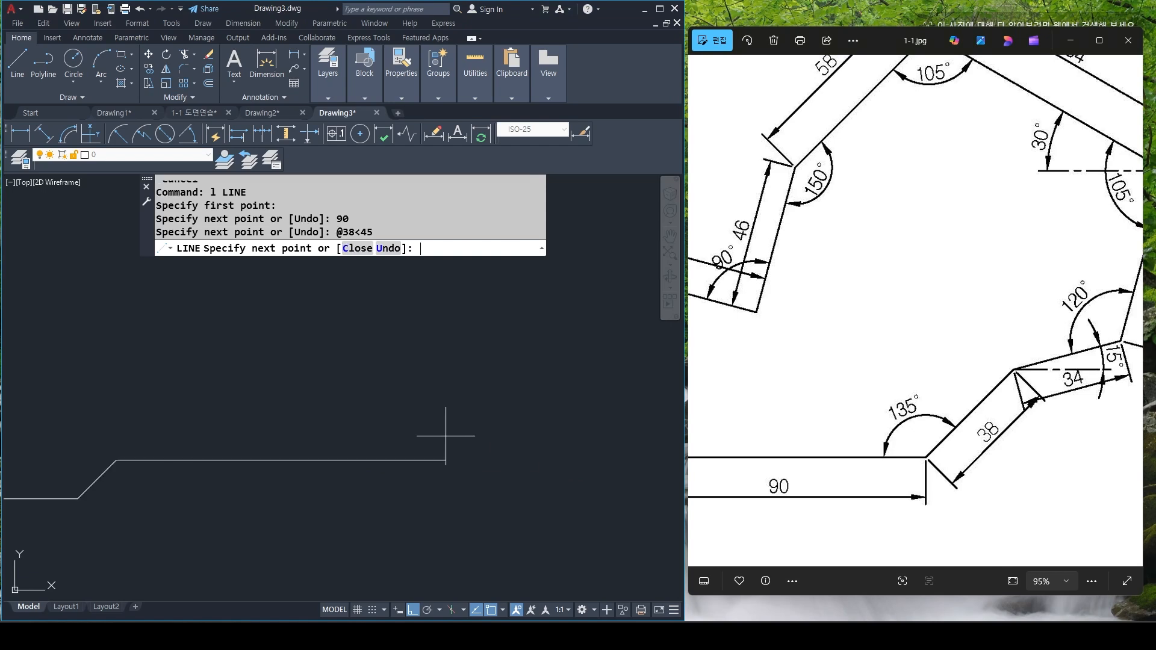
mouse_move(5, 463)
middle_mouse_down()
mouse_move(315, 467)
mouse_move(356, 420)
middle_mouse_up()
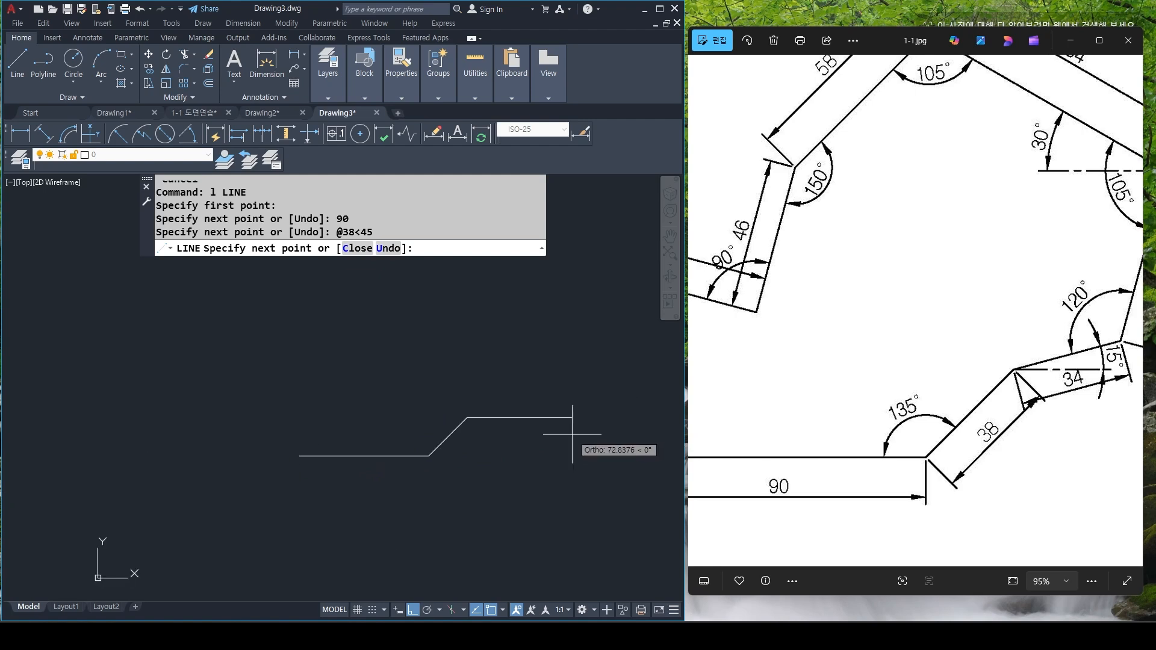
left_click_drag(1077, 394, 1022, 403)
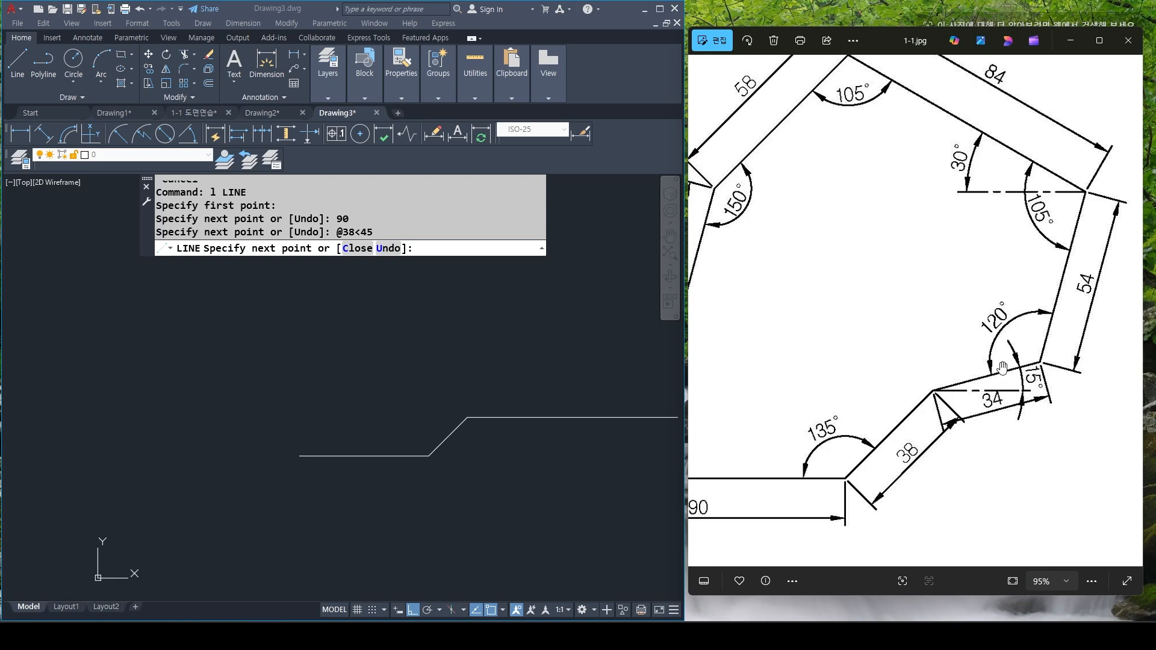
left_click(470, 432)
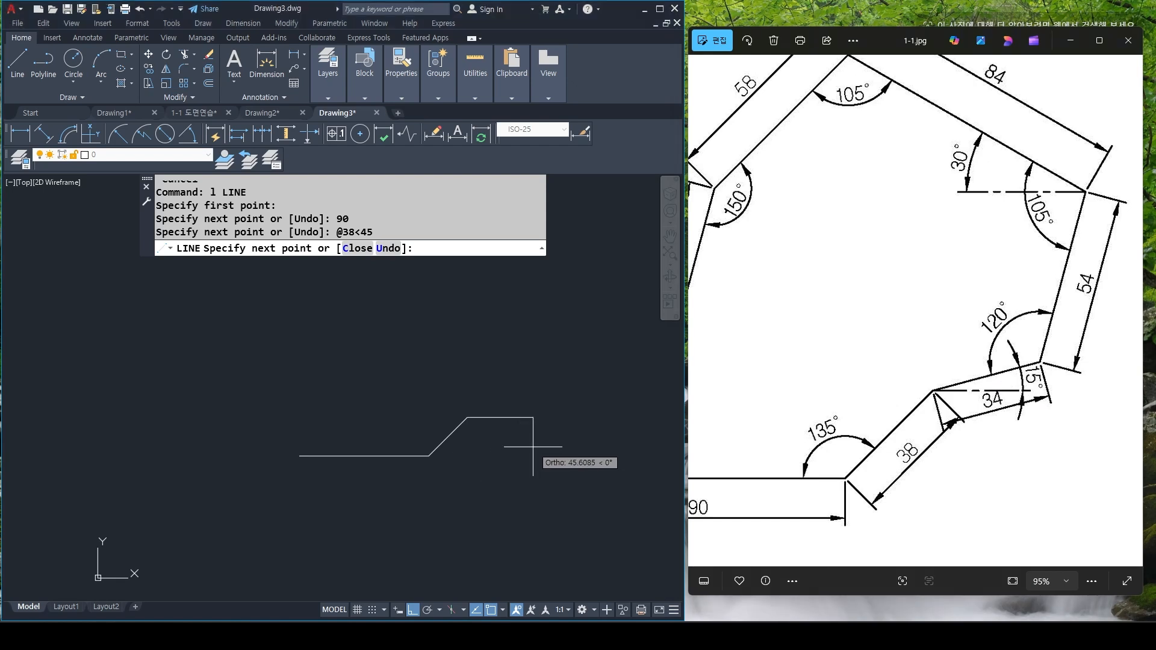
type("@34<15")
key("Return")
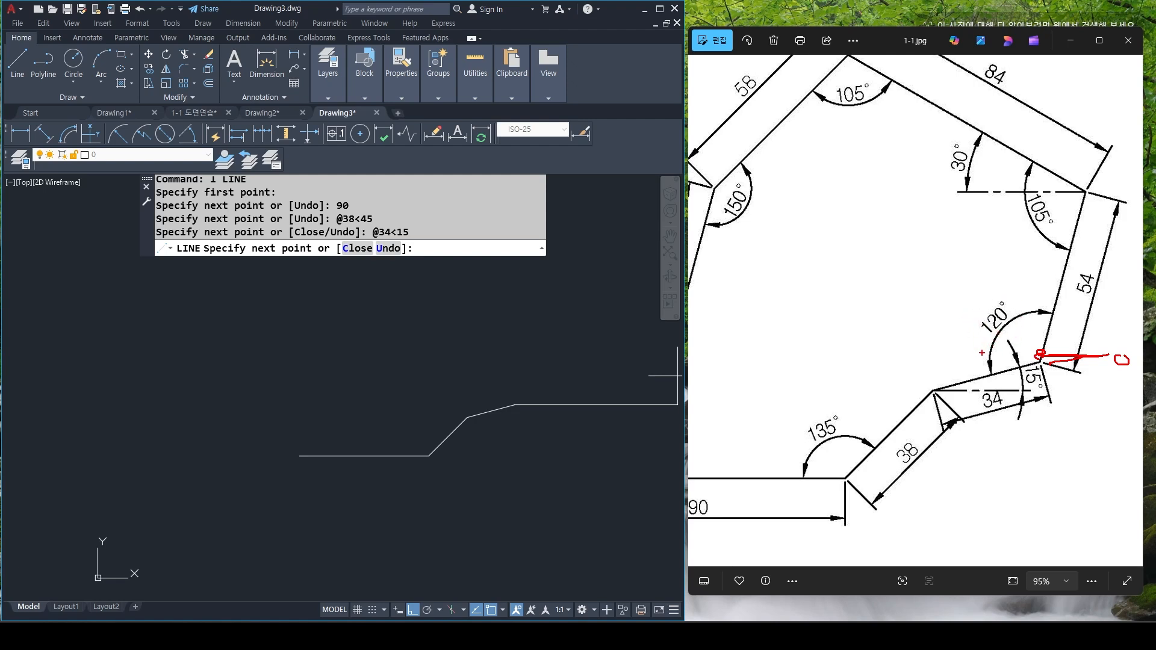
Examine the 120° corner between the 34 and 54 edges against a horizontal baseline on the reference, and end the line command
left_click_drag(927, 358, 998, 362)
left_click_drag(1010, 300, 963, 352)
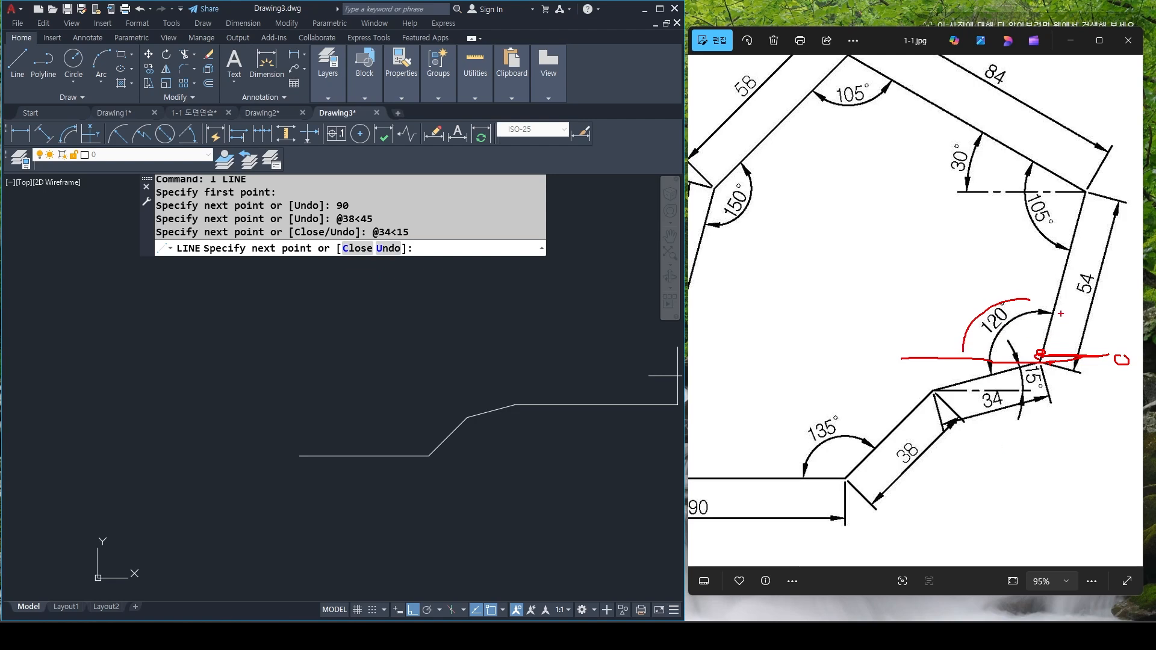
left_click_drag(1115, 300, 1107, 324)
key("Escape")
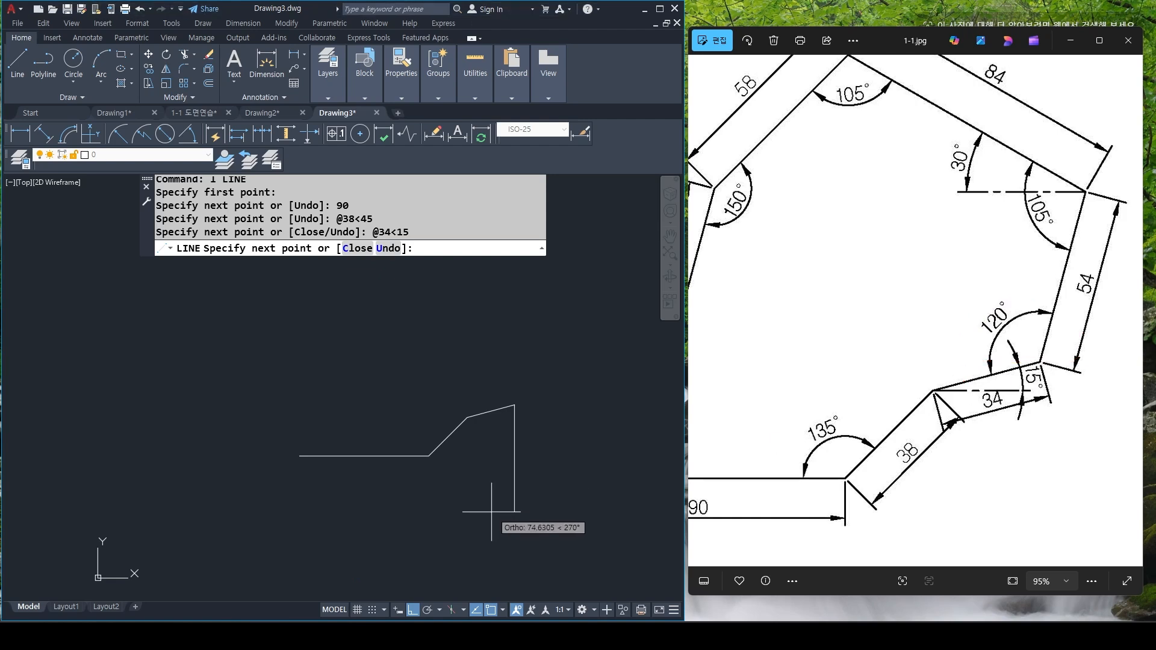
middle_click_drag(585, 439, 523, 360)
key("Return")
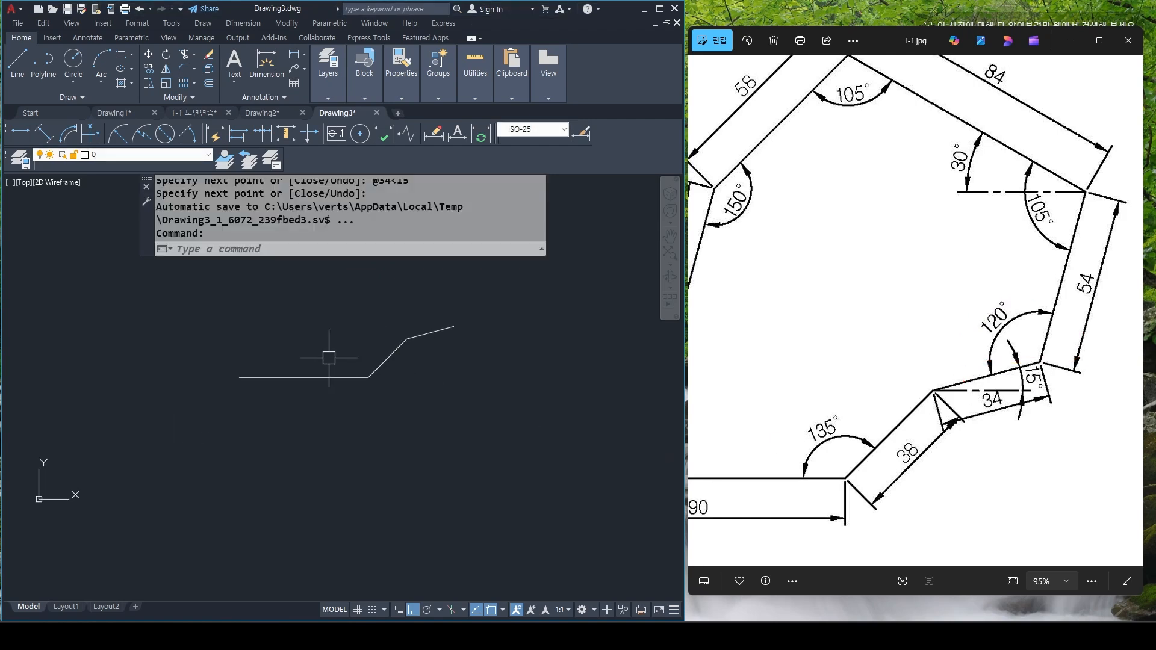
Draw two separate parallel horizontal lines, one above the other, below the unfinished polygon outline
middle_click_drag(414, 449, 392, 454)
key("Escape")
type("l")
key("Return")
left_click(315, 476)
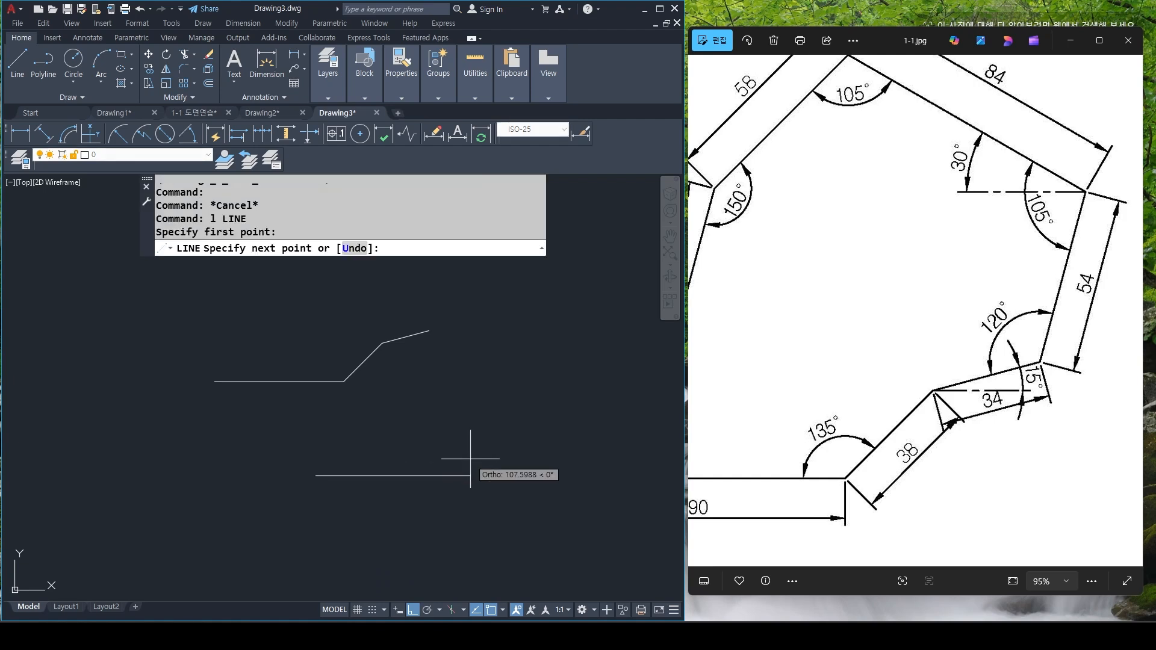
left_click(536, 476)
key("Return")
key("Return")
left_click(282, 550)
left_click(591, 545)
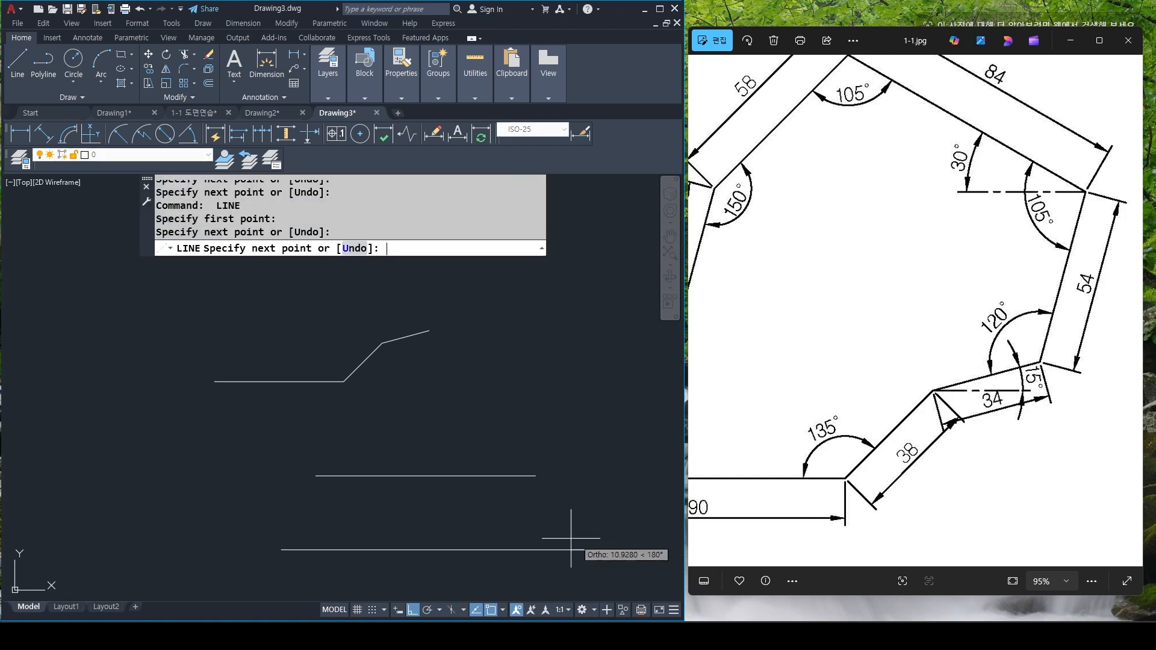
key("Return")
Turn Ortho mode off and draw a slanted line crossing both parallel horizontal lines
middle_click_drag(491, 543, 509, 432)
key("Escape")
key("F8")
type("l")
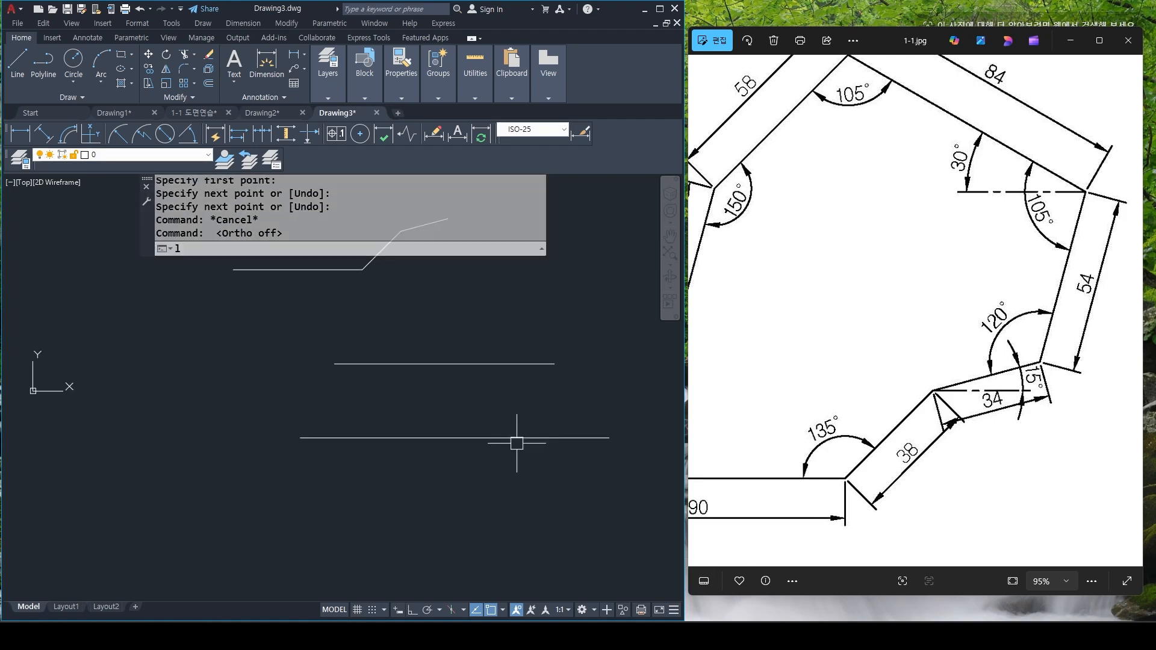
key("Return")
left_click(402, 332)
left_click(523, 482)
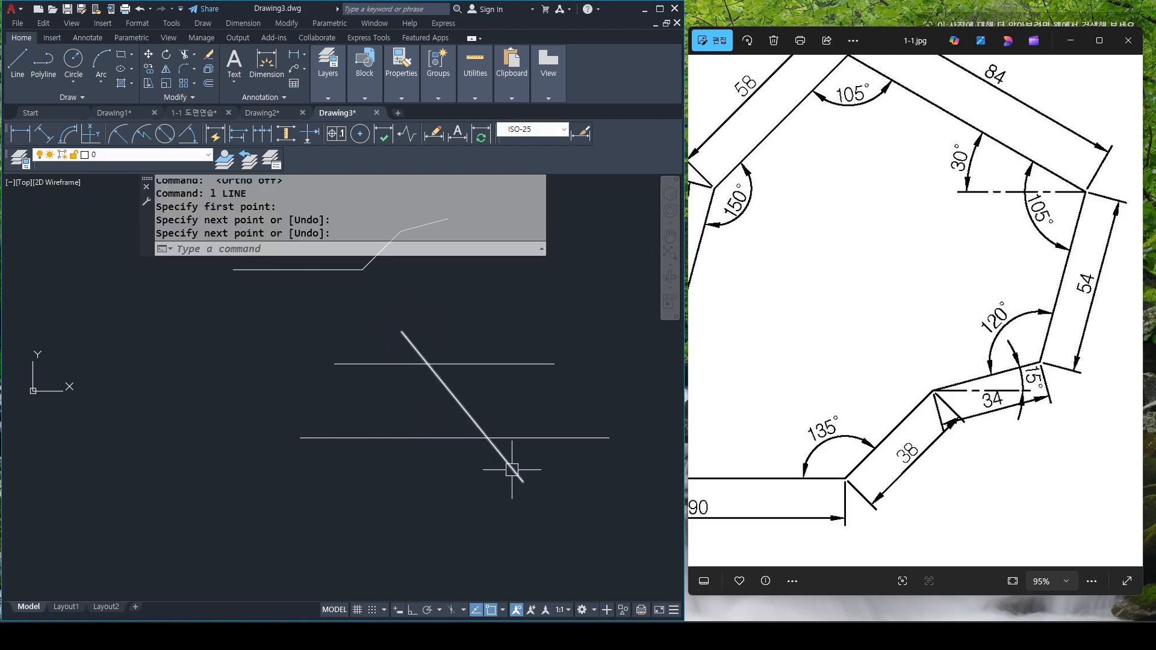
key("Escape")
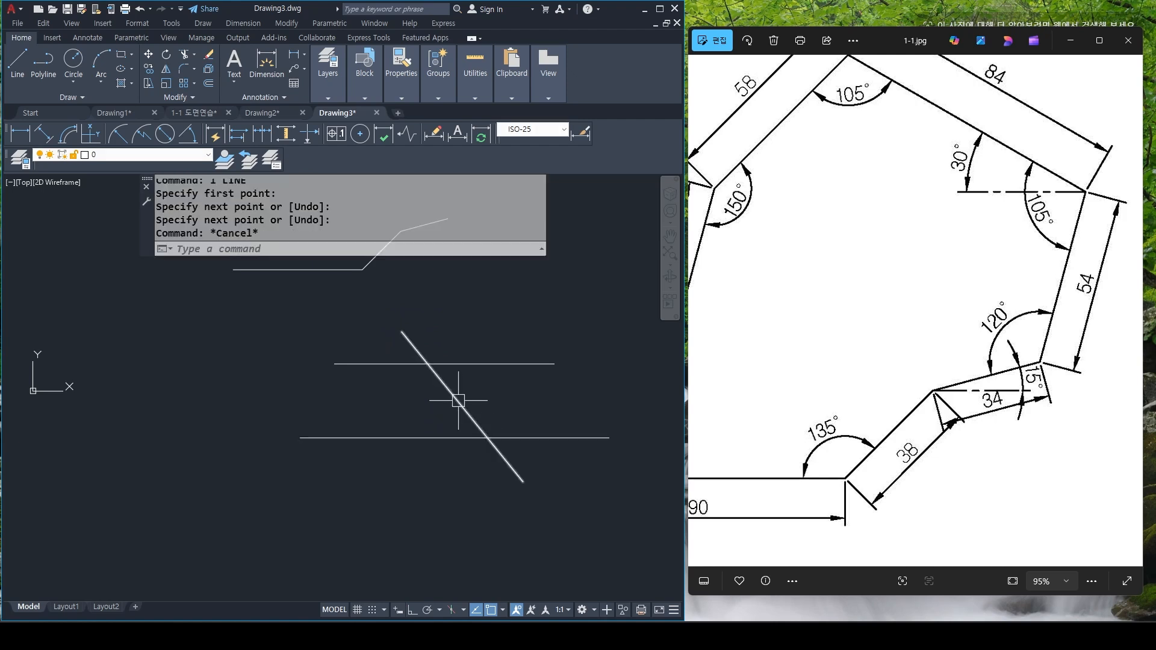
Add angular dimensions to the alternate acute angles between the slanted line and the two parallel lines
left_click(188, 134)
scroll(421, 392, "up", 2)
left_click(455, 403)
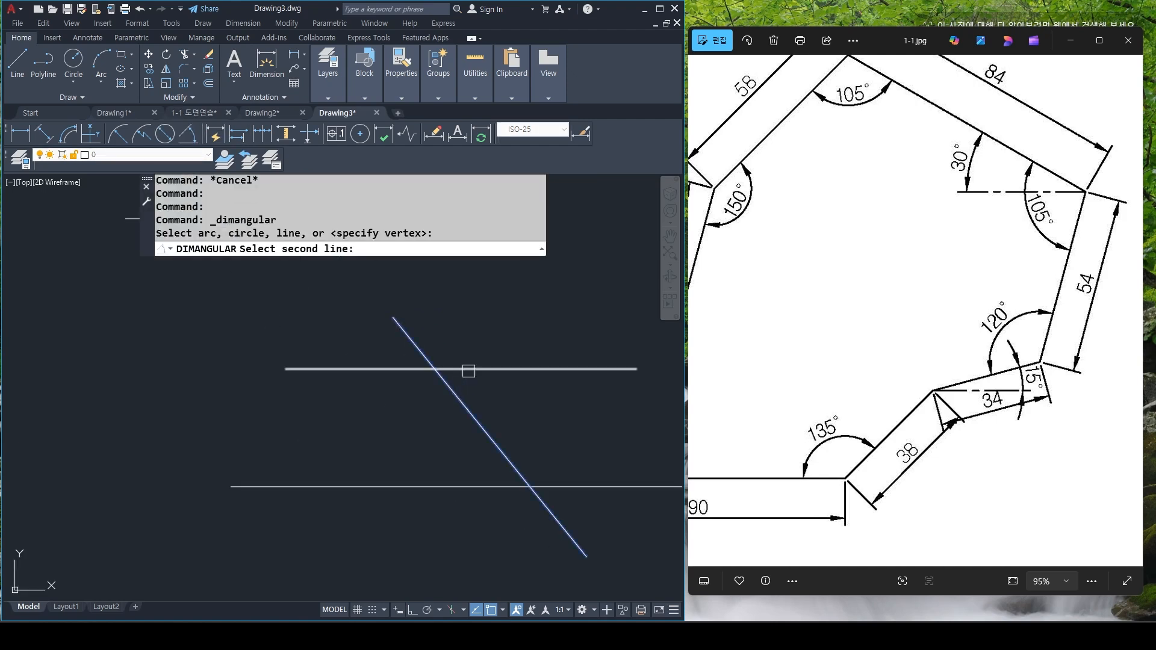
left_click(467, 369)
left_click(477, 392)
key("Return")
left_click(515, 462)
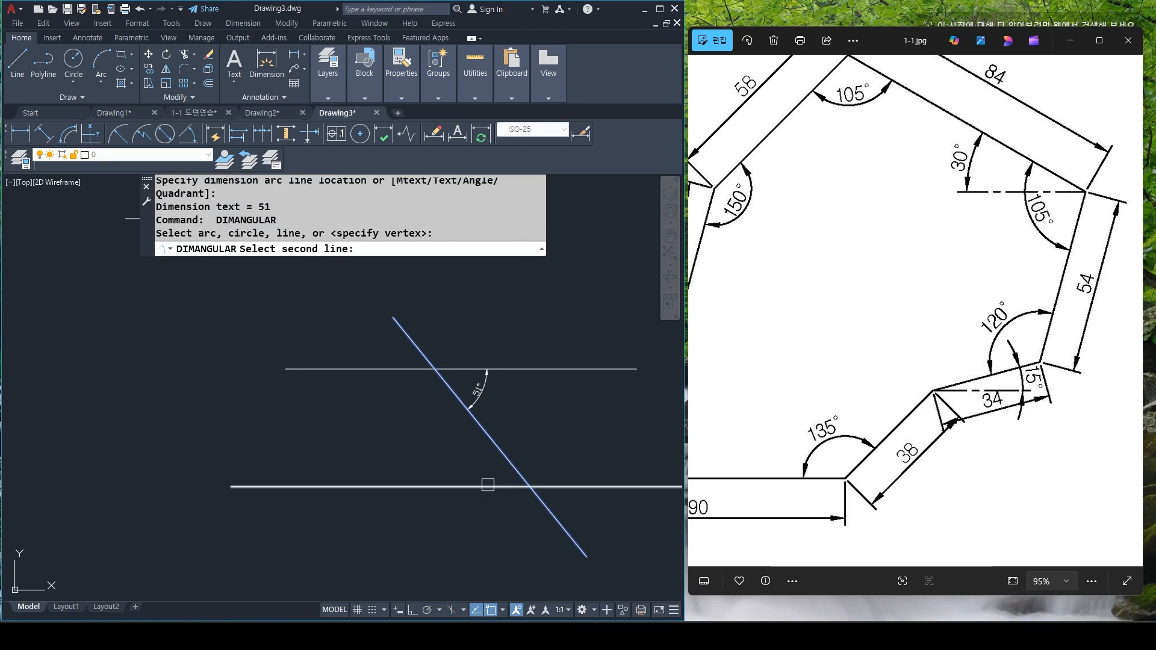
left_click(486, 487)
left_click(472, 464)
Add angular dimensions to the alternate obtuse angles between the slanted line and the two parallel horizontal lines
key("Return")
left_click(480, 368)
left_click(447, 384)
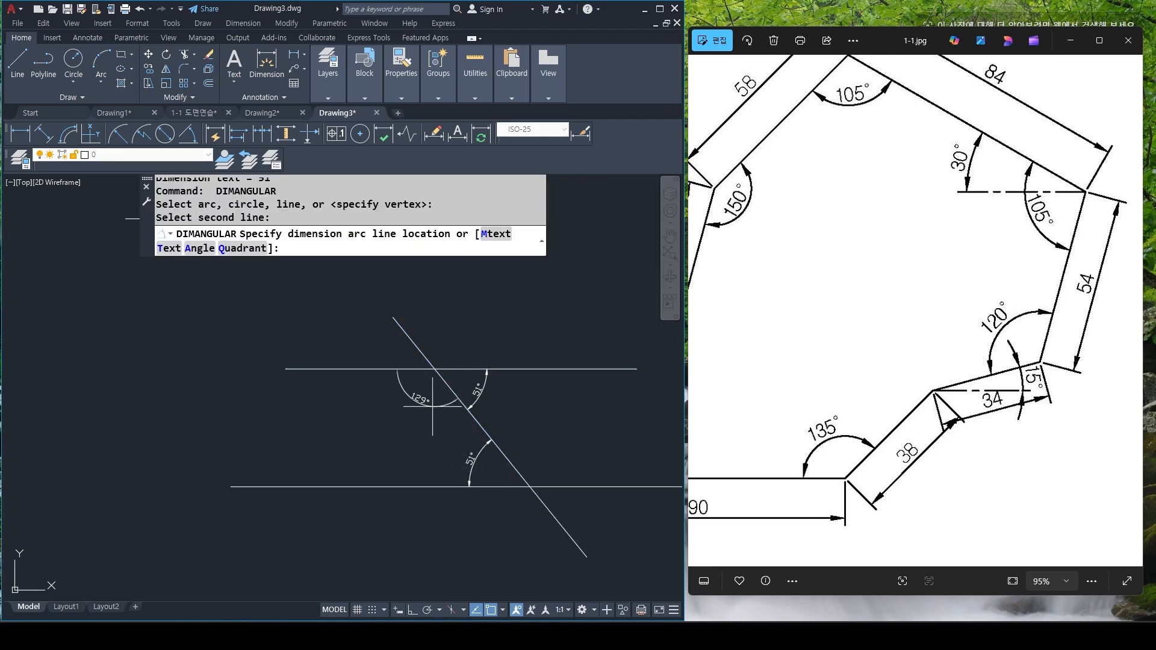
left_click(429, 400)
key("Return")
left_click(554, 486)
left_click(522, 474)
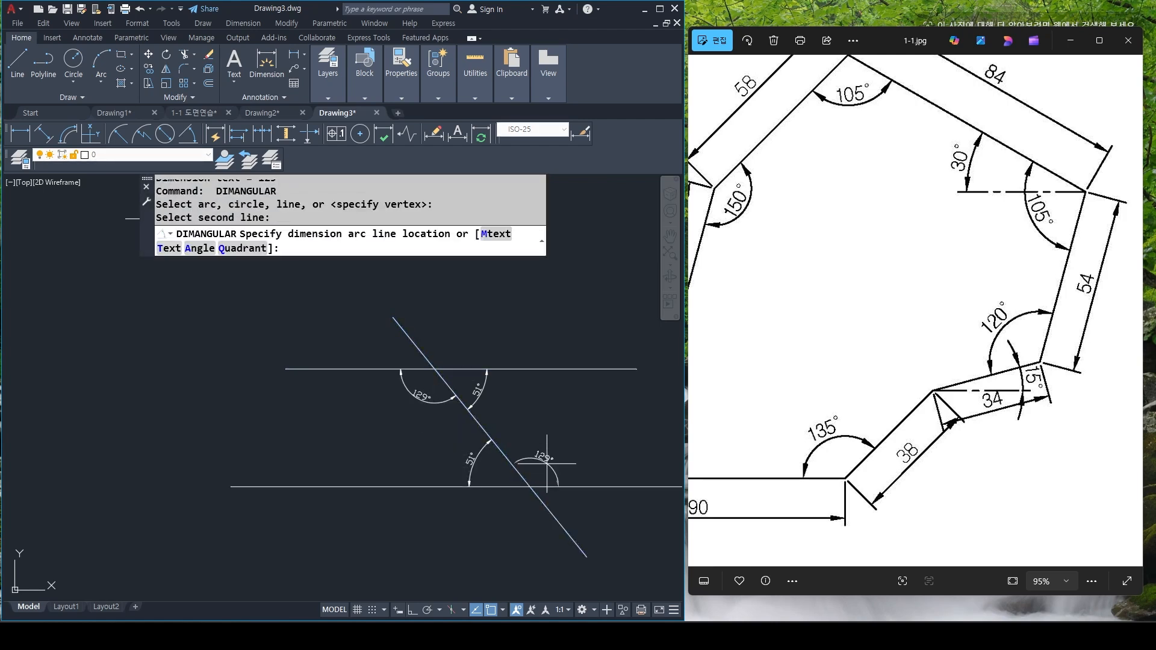
left_click(549, 459)
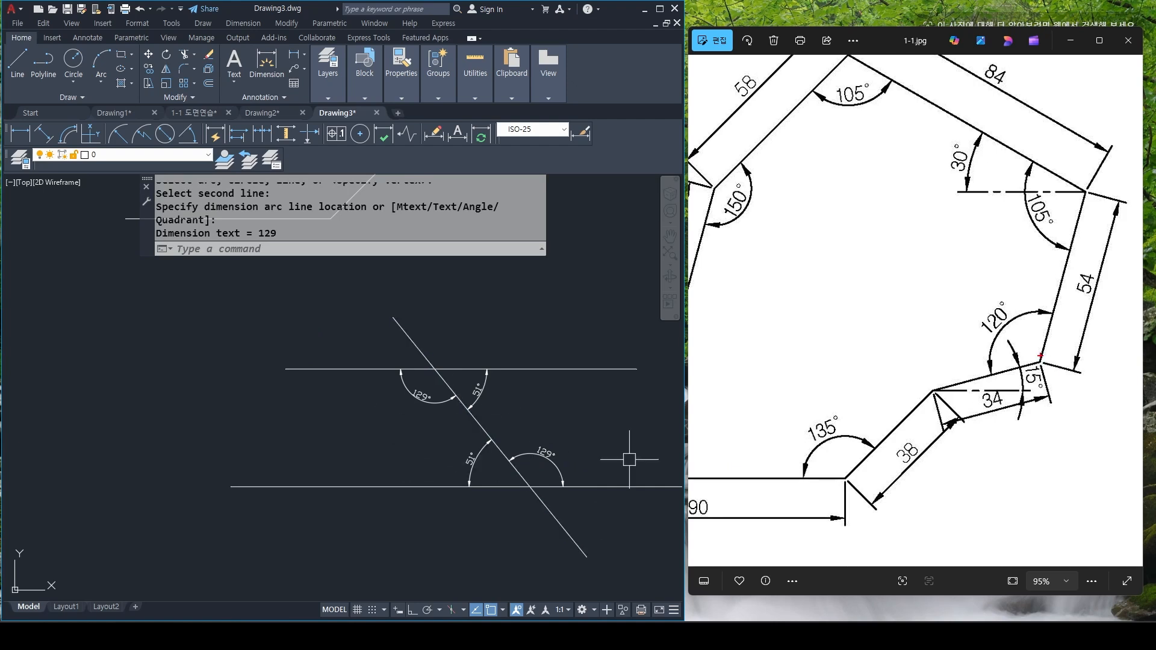
Start a line from the free end of the 34 edge of the unfinished polygon and turn Ortho mode on
mouse_move(914, 362)
left_mouse_down()
mouse_move(1029, 364)
mouse_move(1004, 391)
left_mouse_up()
key("Escape")
middle_click_drag(463, 381, 449, 510)
mouse_move(390, 380)
middle_mouse_down()
mouse_move(453, 567)
mouse_move(325, 545)
middle_mouse_up()
key("Escape")
type("l")
key("Return")
left_click(388, 431)
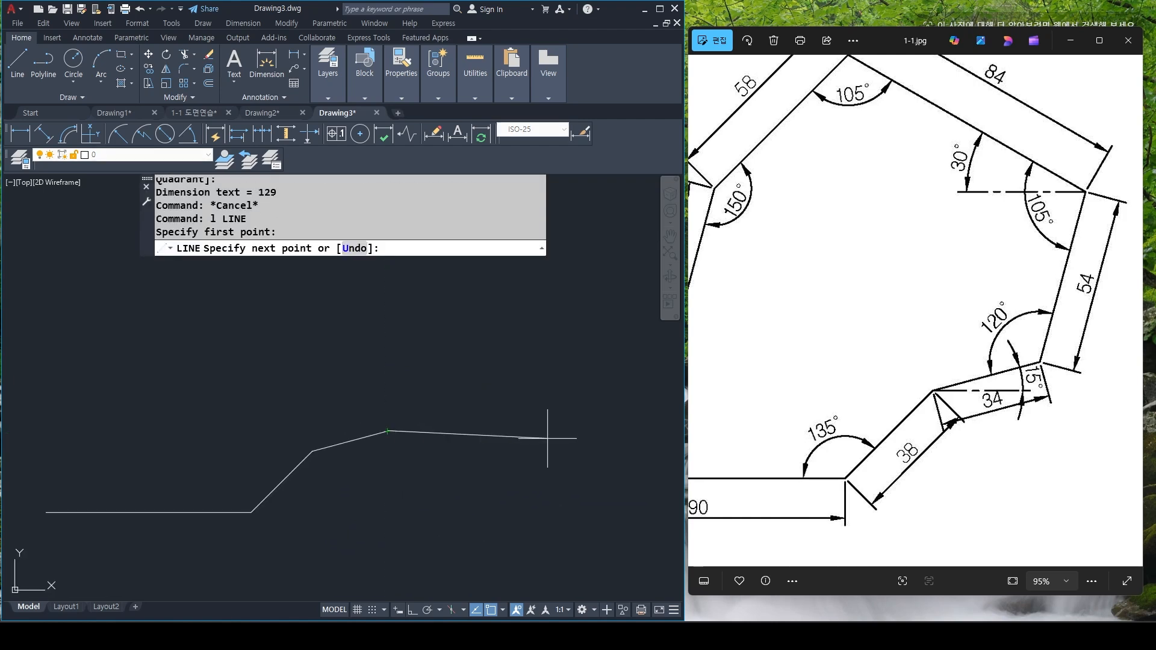
key("F8")
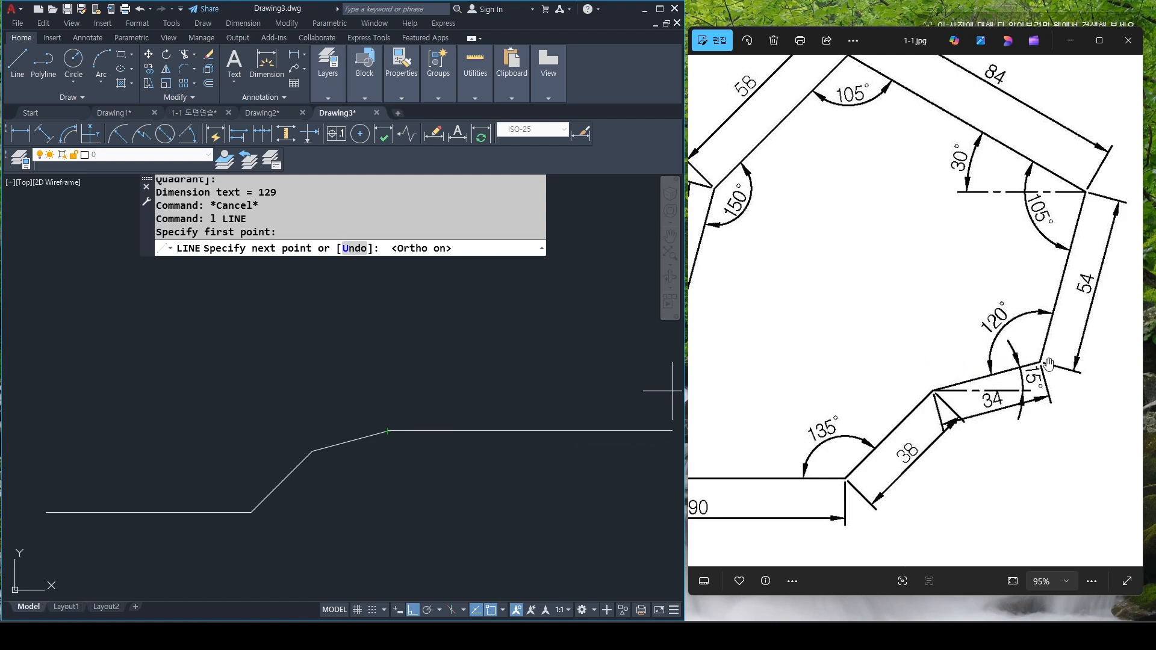
left_click_drag(911, 373, 1067, 366)
left_click_drag(918, 298, 921, 293)
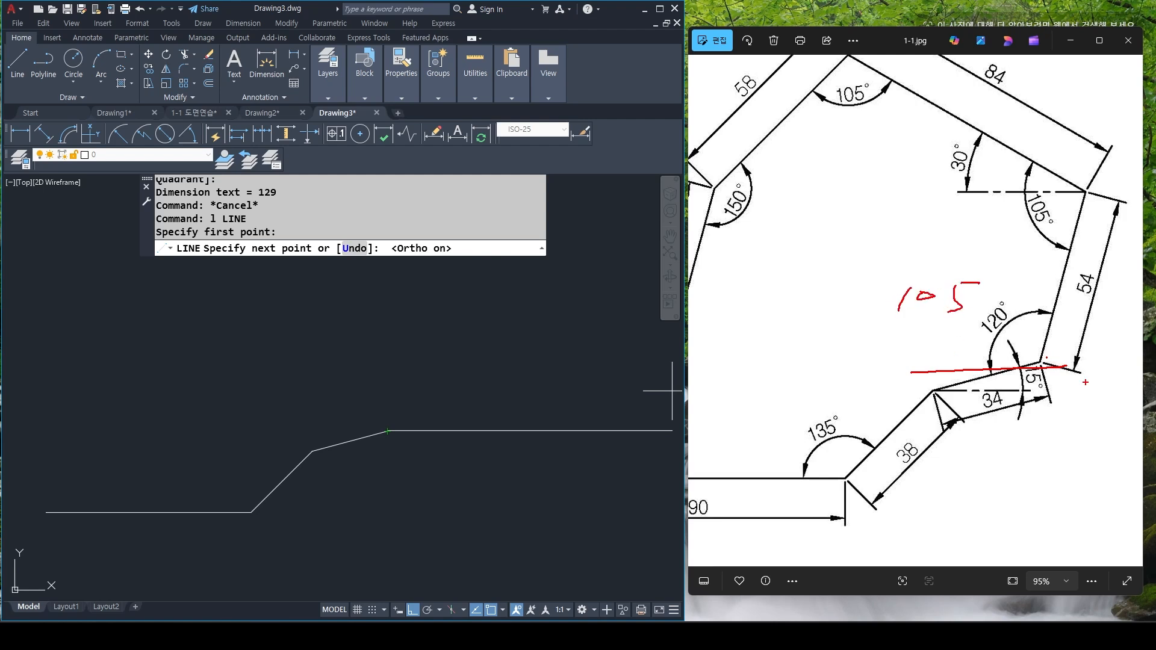
left_click_drag(1111, 342, 1117, 345)
left_click_drag(1046, 364, 1093, 362)
left_click_drag(1091, 318, 1112, 352)
mouse_move(1069, 302)
left_mouse_down()
mouse_move(986, 323)
mouse_move(958, 363)
left_mouse_up()
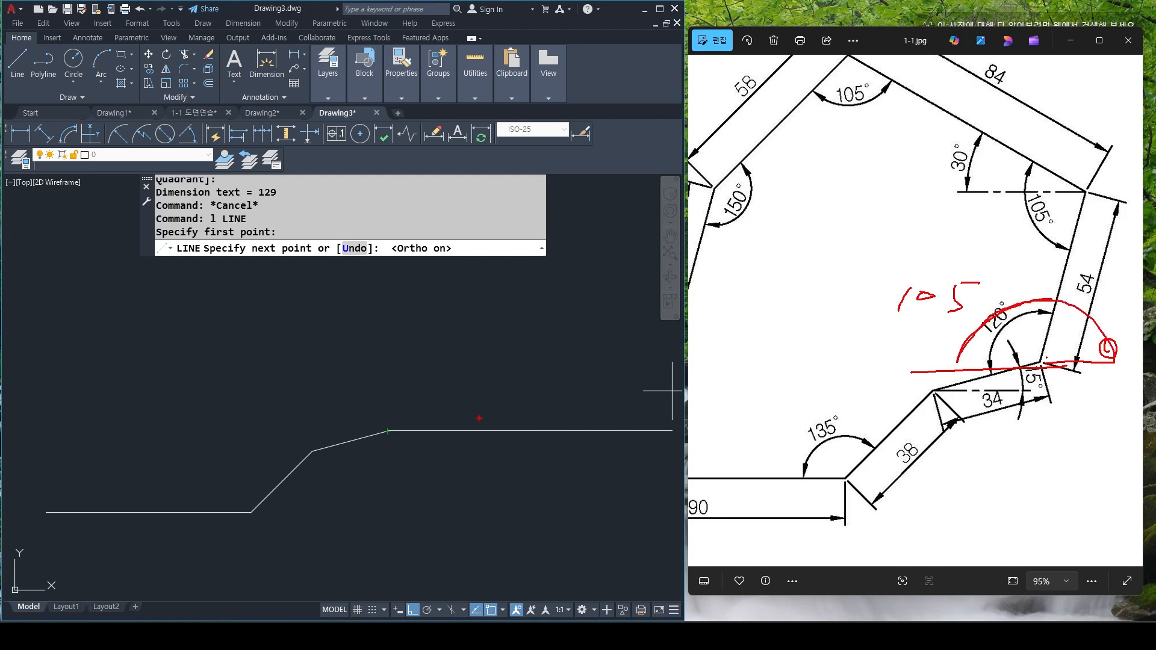
key("Escape")
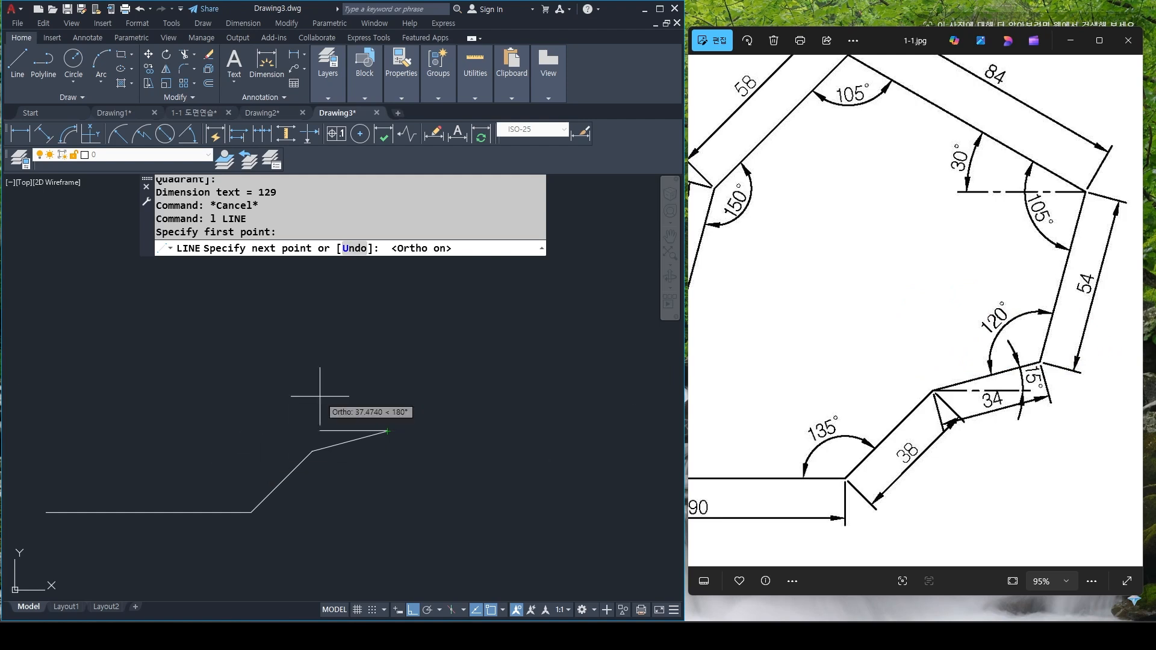
type("@54<")
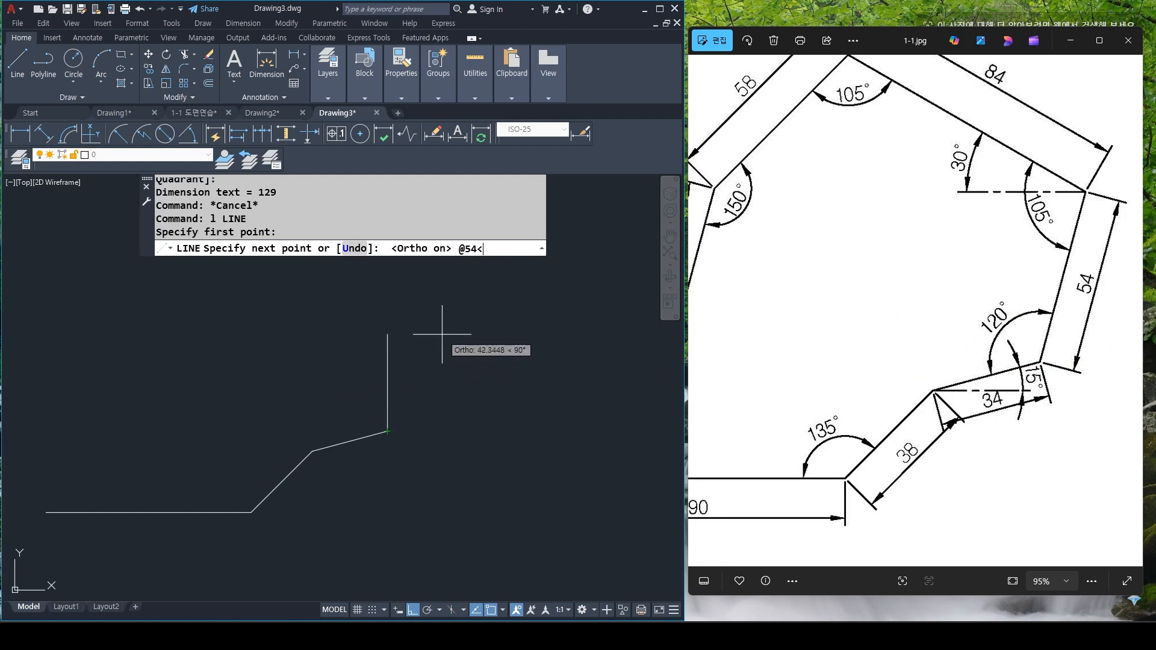
type("75")
key("Return")
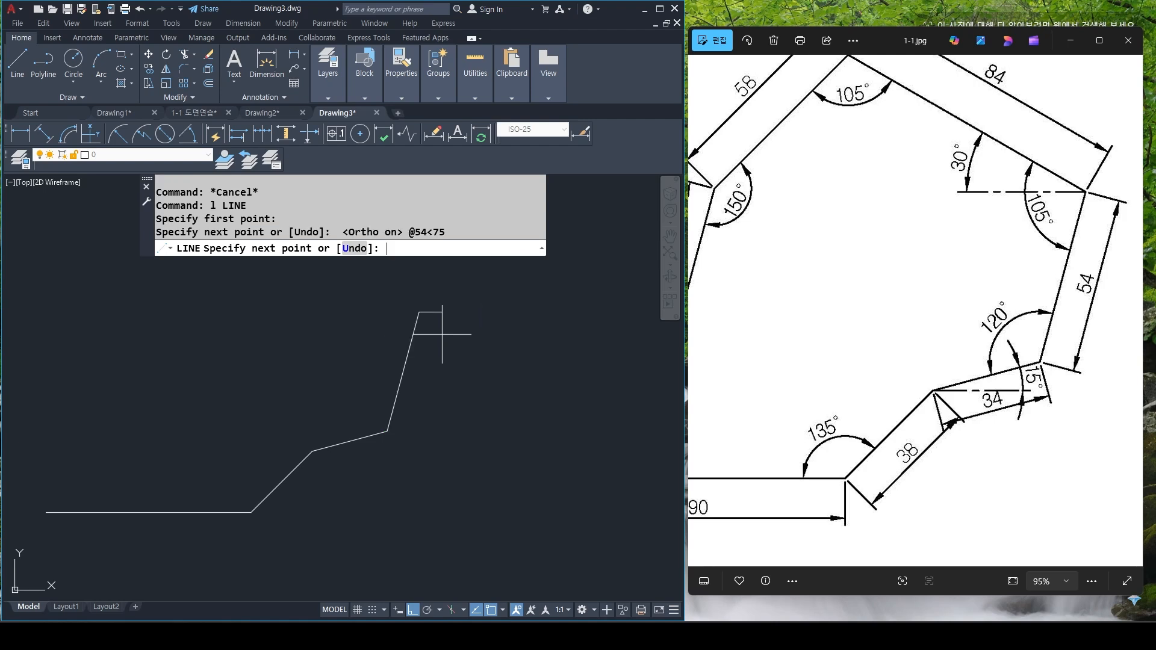
middle_click_drag(426, 345, 485, 427)
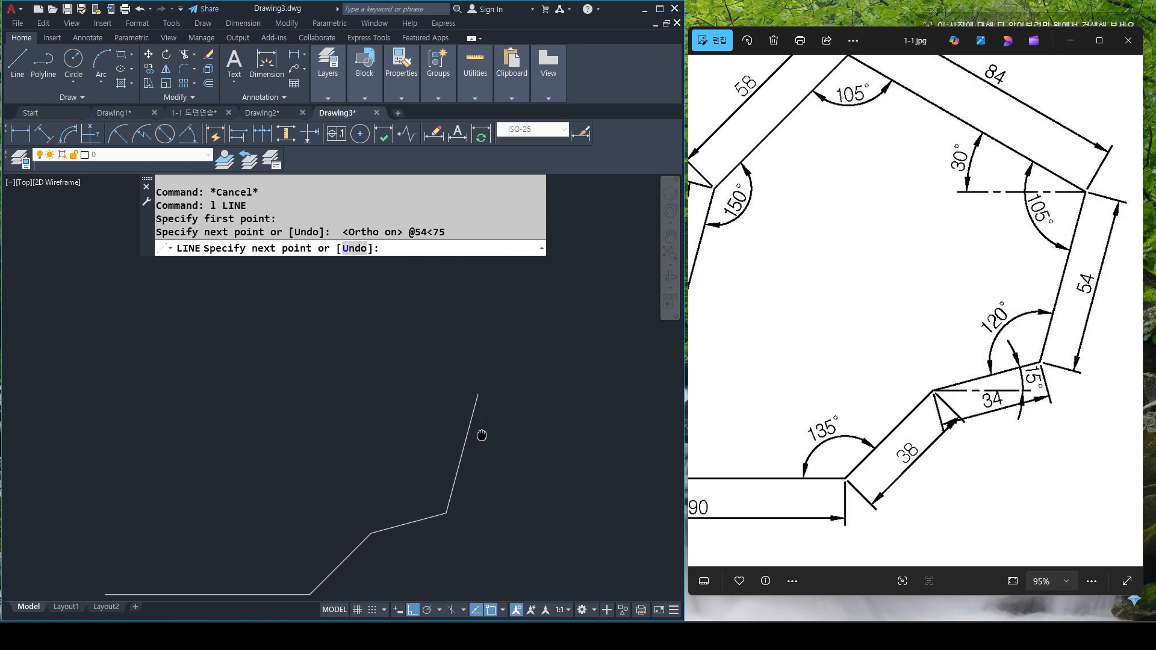
mouse_move(1086, 194)
left_mouse_down()
mouse_move(987, 312)
mouse_move(1043, 314)
mouse_move(1083, 298)
mouse_move(1034, 229)
mouse_move(941, 234)
mouse_move(937, 254)
left_mouse_up()
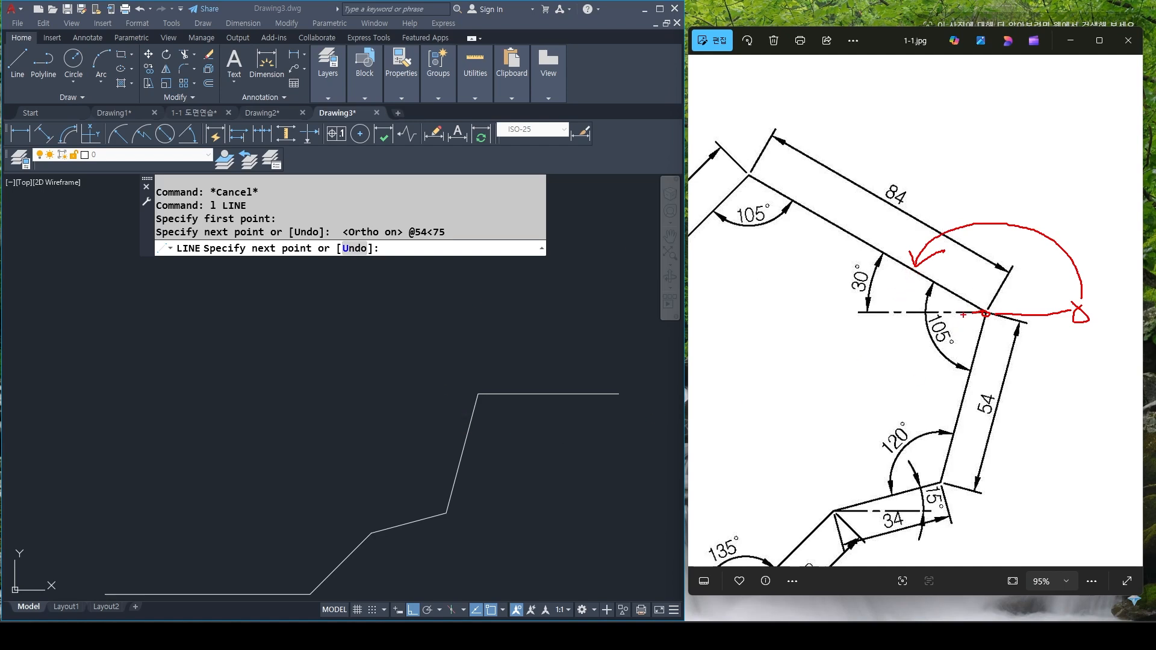
left_click_drag(954, 304, 764, 201)
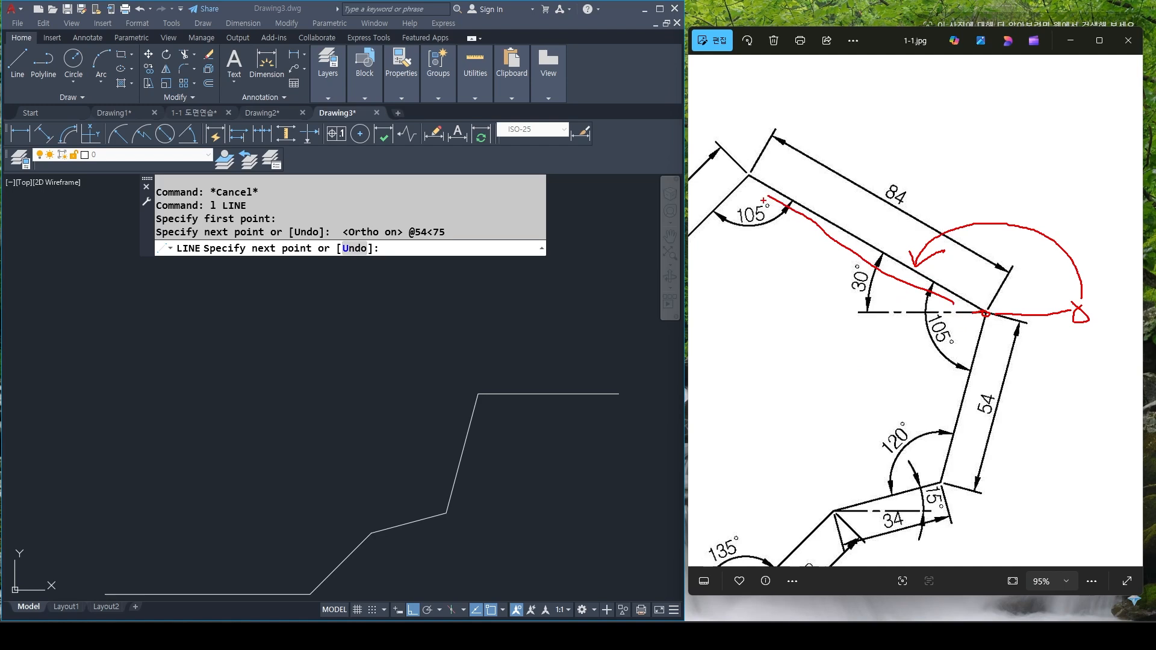
key("Escape")
left_click(336, 402)
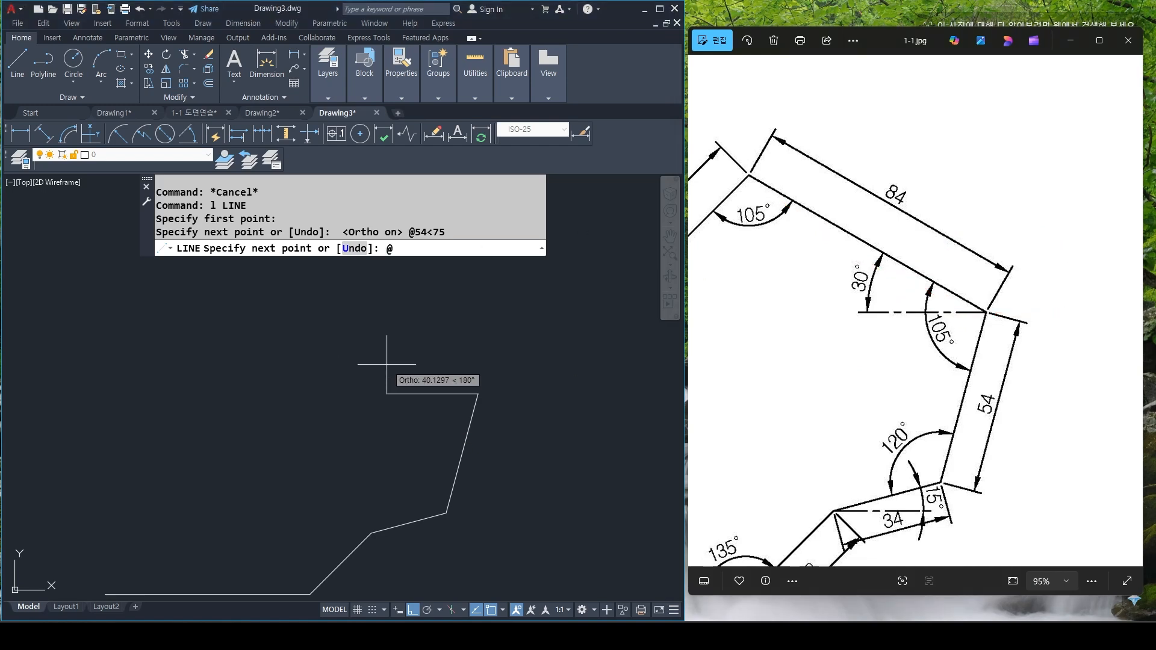
type("<150")
key("Return")
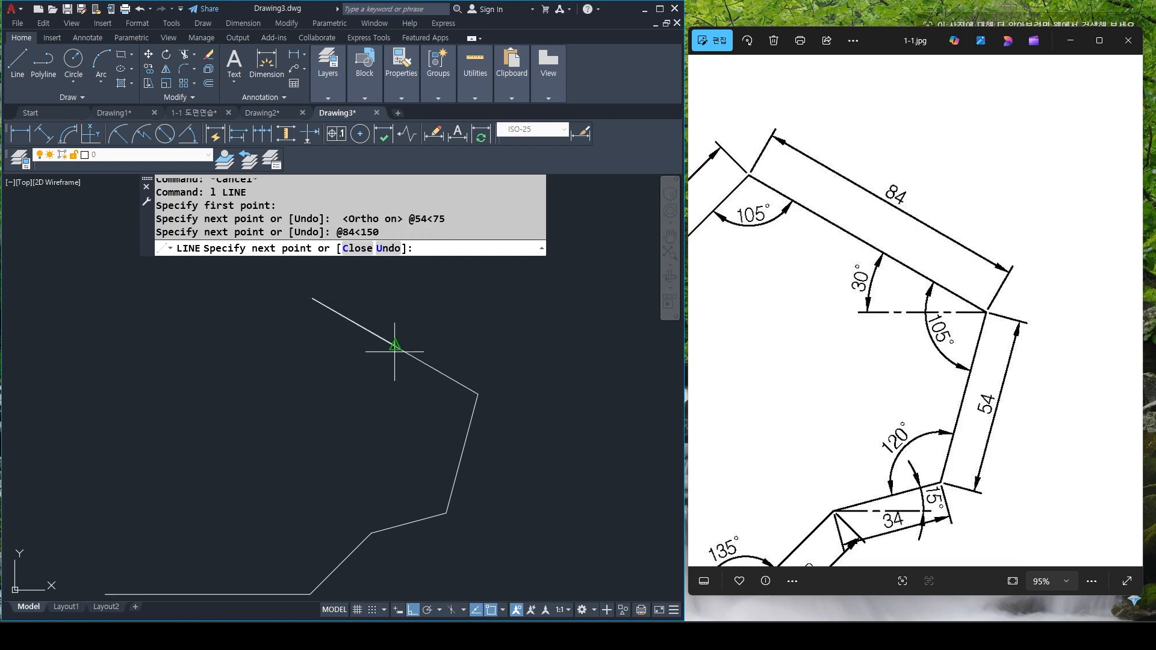
Draw a horizontal helper line rightward from the 84 edge's upper end and another leftward from its lower end
middle_click_drag(413, 420, 560, 497)
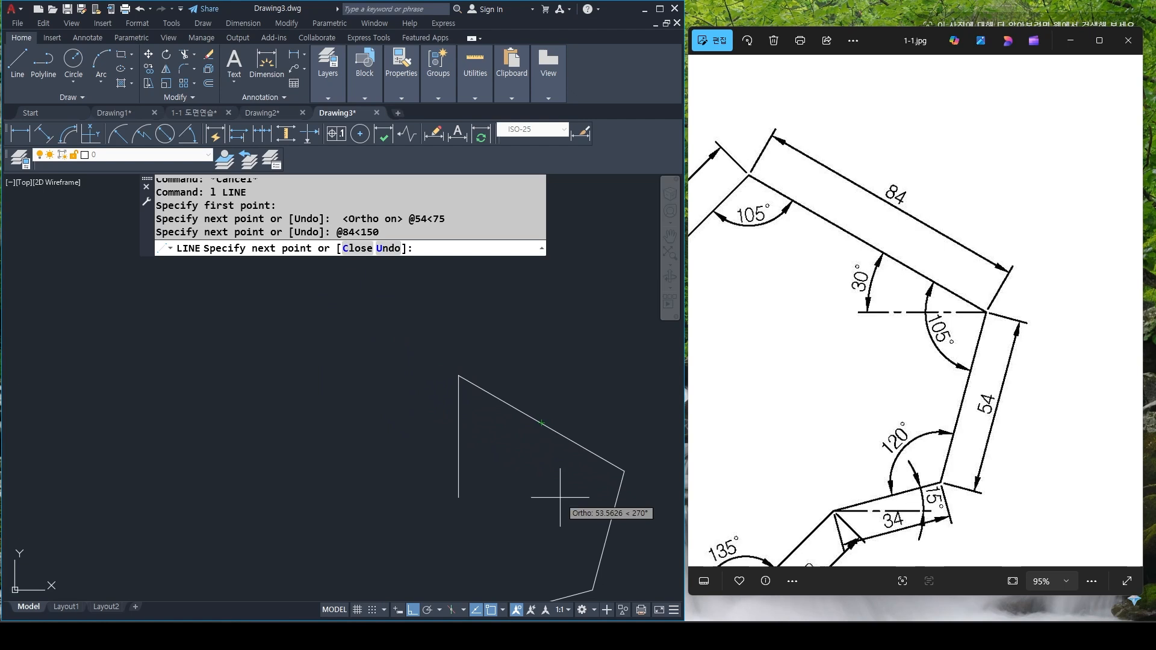
left_click(519, 375)
key("Return")
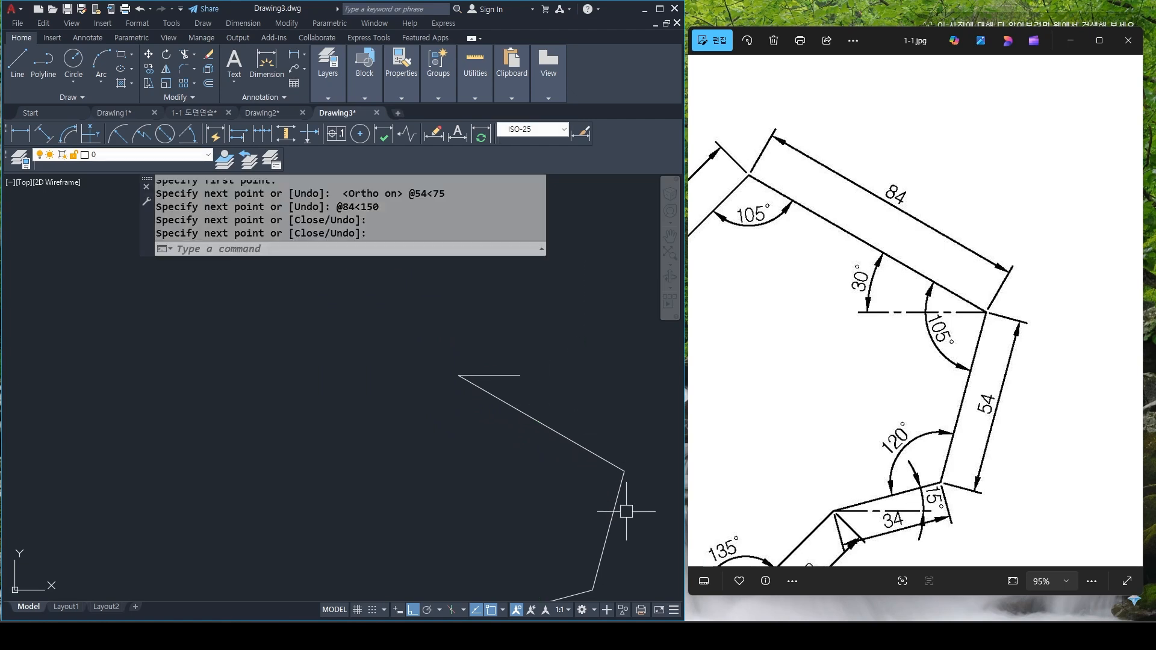
key("Return")
left_click(625, 471)
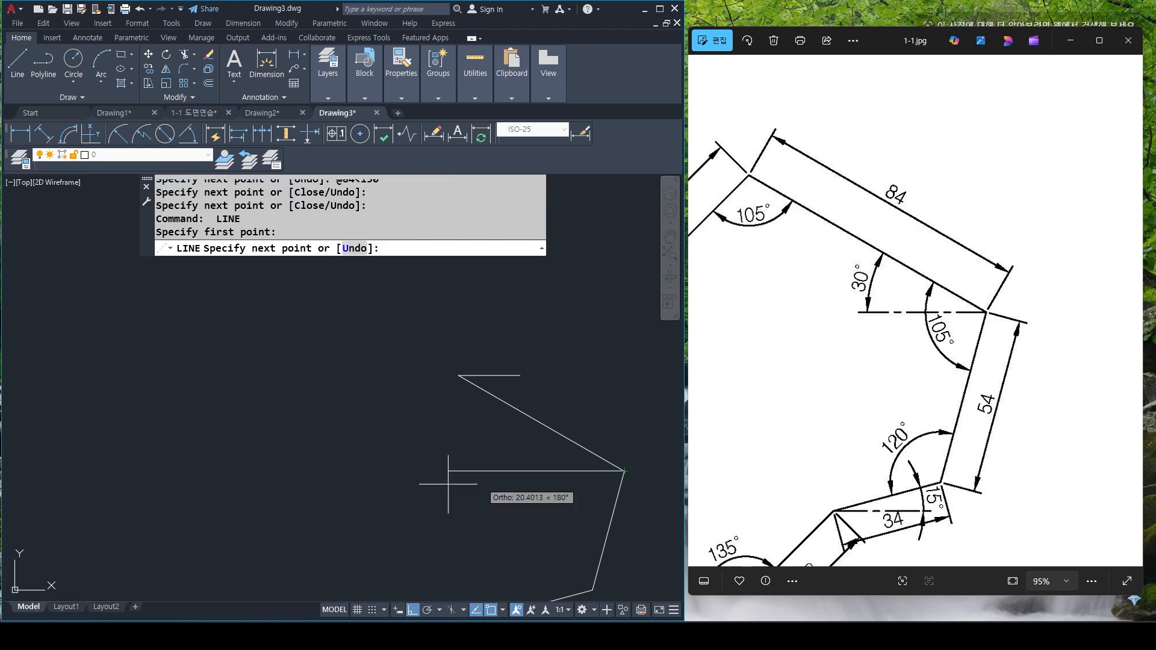
left_click(500, 471)
key("Return")
key("Escape")
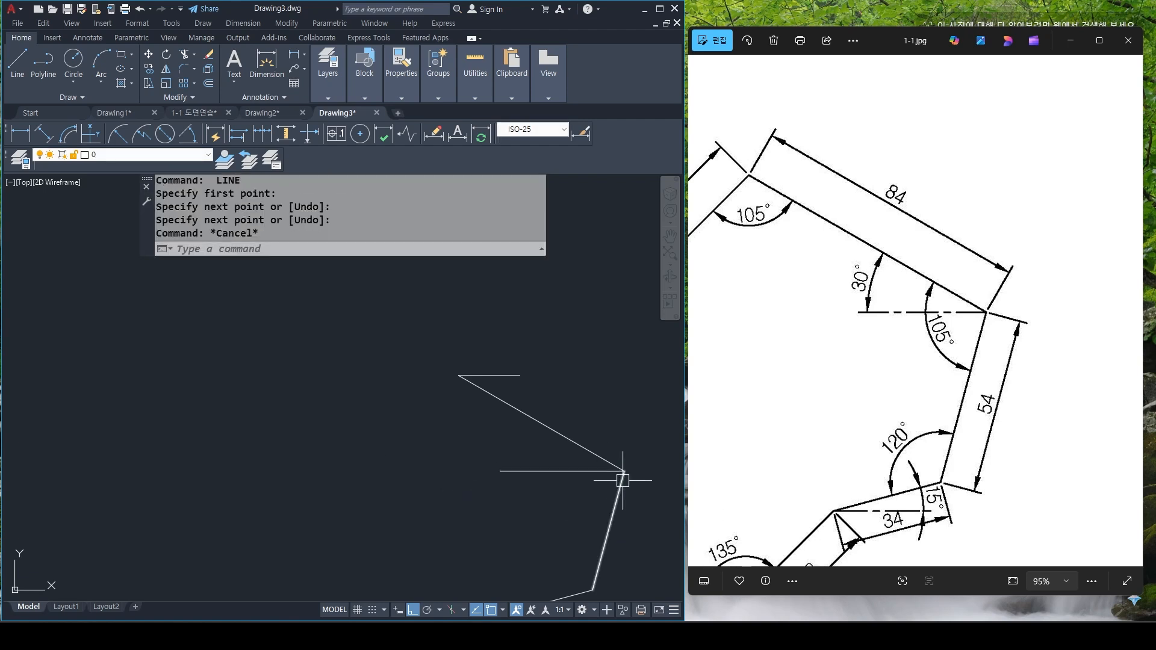
Stretch both horizontal helper lines past the ends of the 84 edge, the upper one leftward and the lower one rightward
left_click(515, 369)
left_click(491, 386)
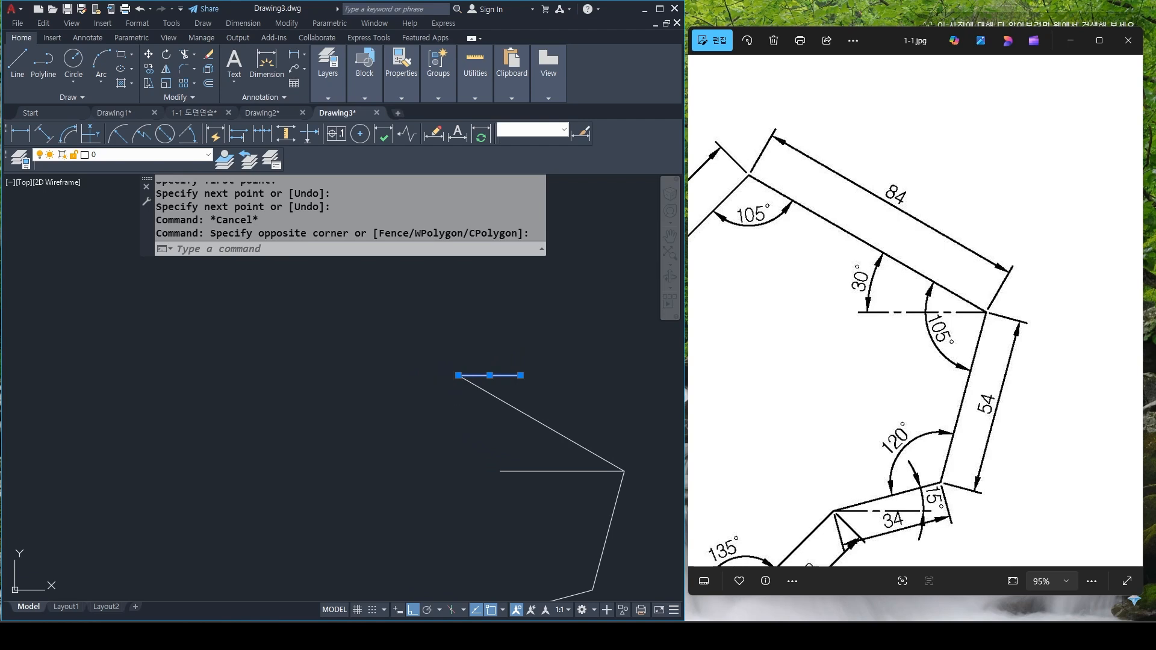
left_click(458, 375)
key("Escape")
left_click(602, 472)
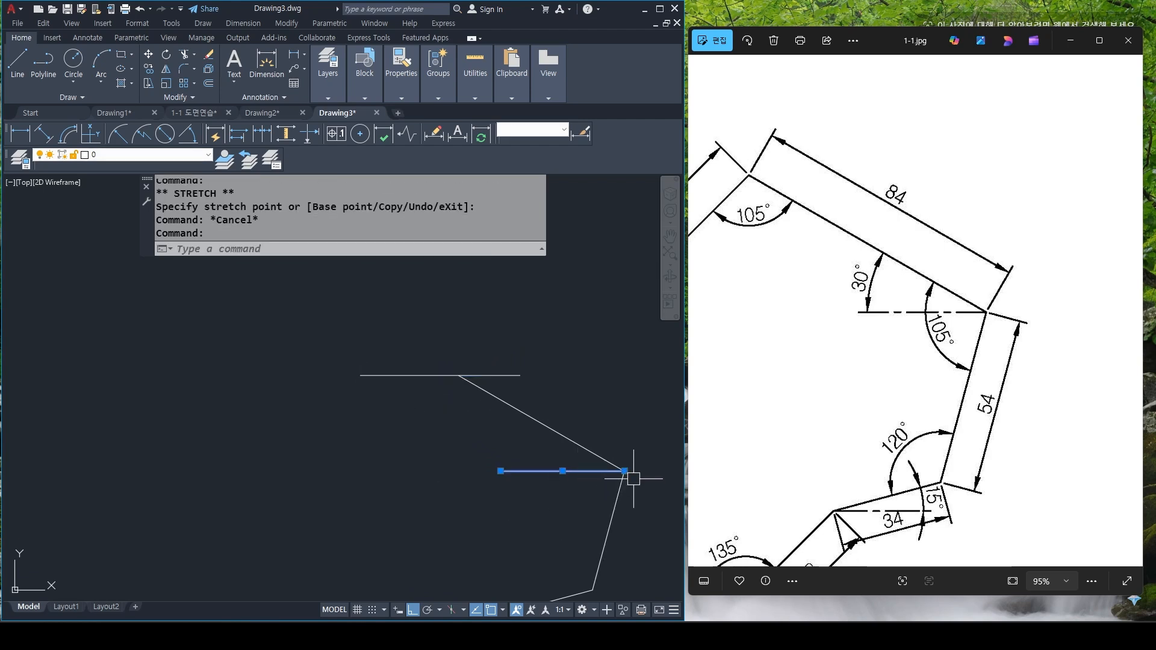
left_click(625, 472)
middle_click_drag(654, 486, 573, 468)
left_click(633, 472)
key("Escape")
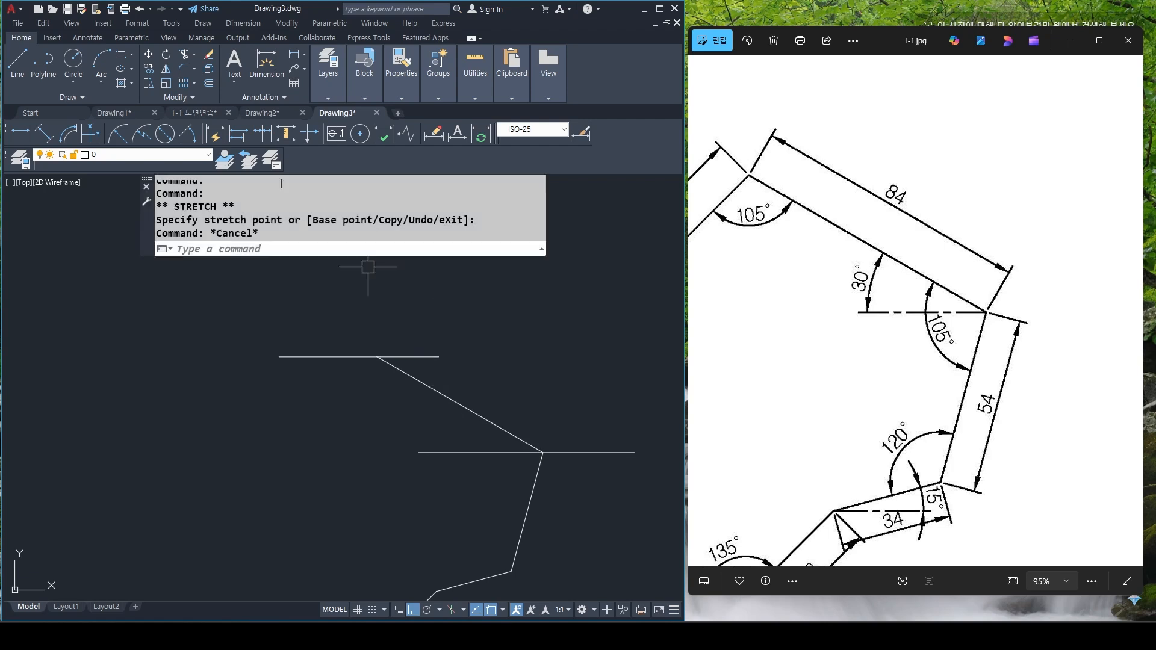
Add an angular dimension between the upper horizontal helper line and the 84 edge, on the acute side below the line
left_click(188, 133)
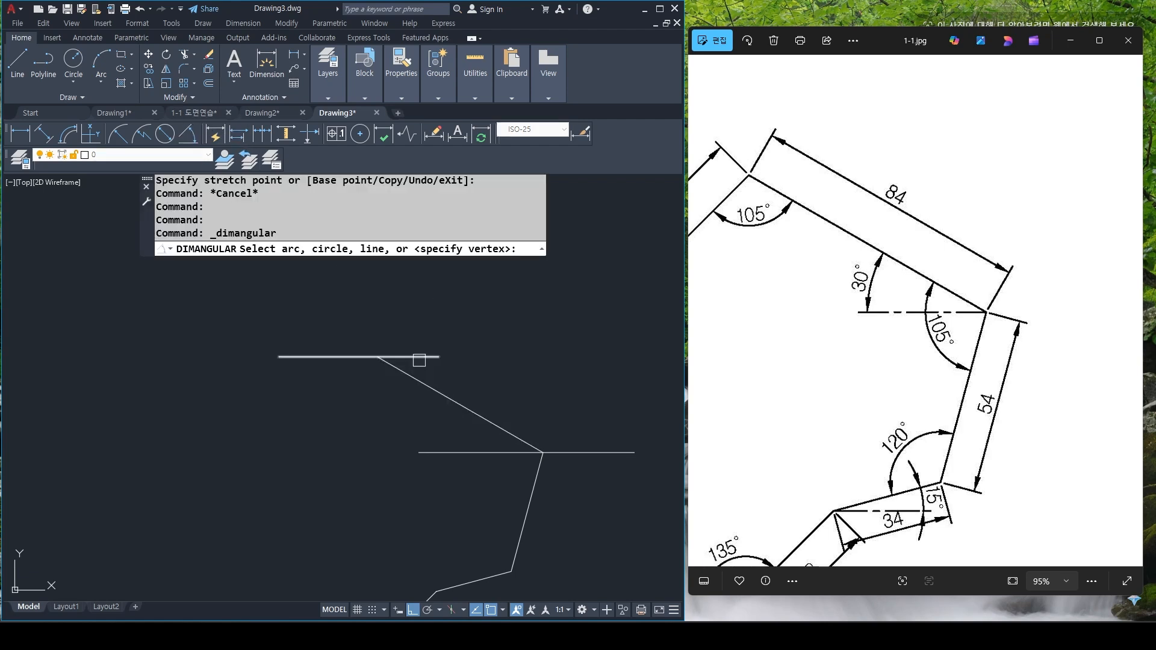
left_click(387, 357)
left_click(418, 382)
left_click(426, 369)
scroll(432, 392, "up", 2)
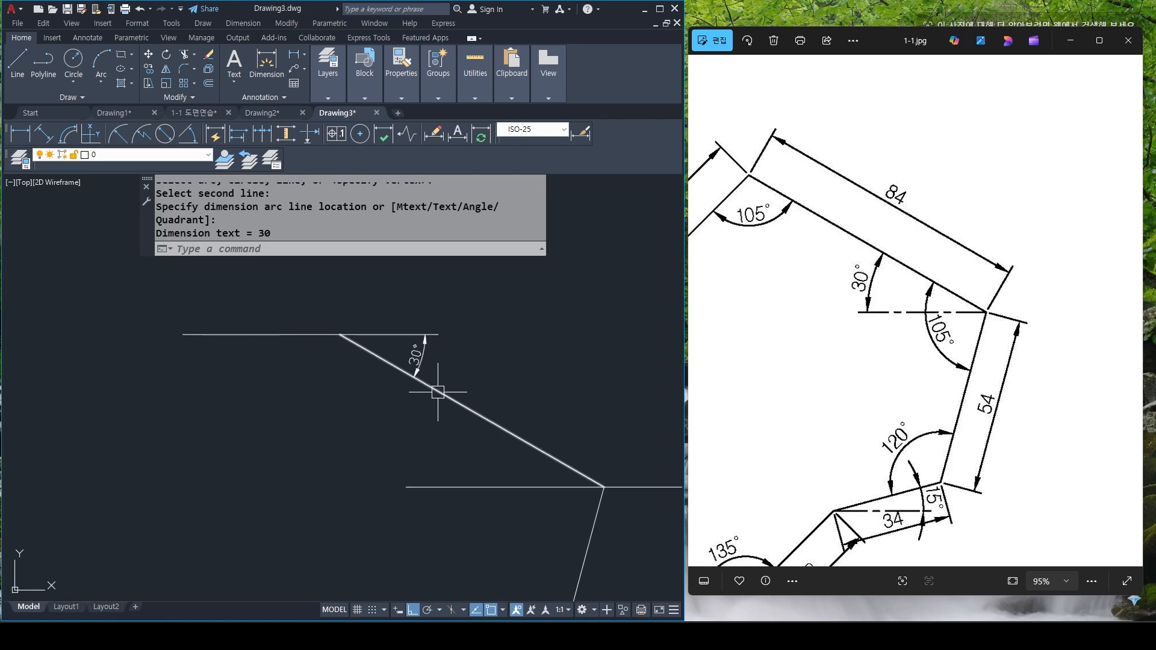
key("Return")
left_click(571, 465)
left_click(557, 488)
left_click(581, 527)
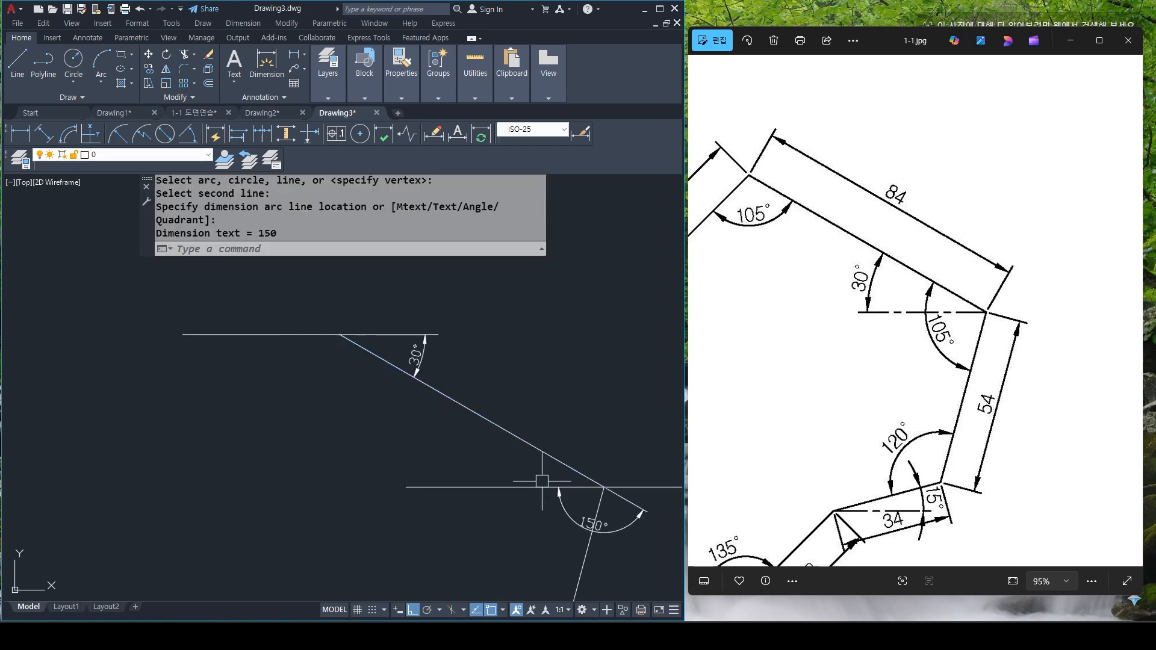
key("Escape")
type("e")
key("Return")
left_click(566, 513)
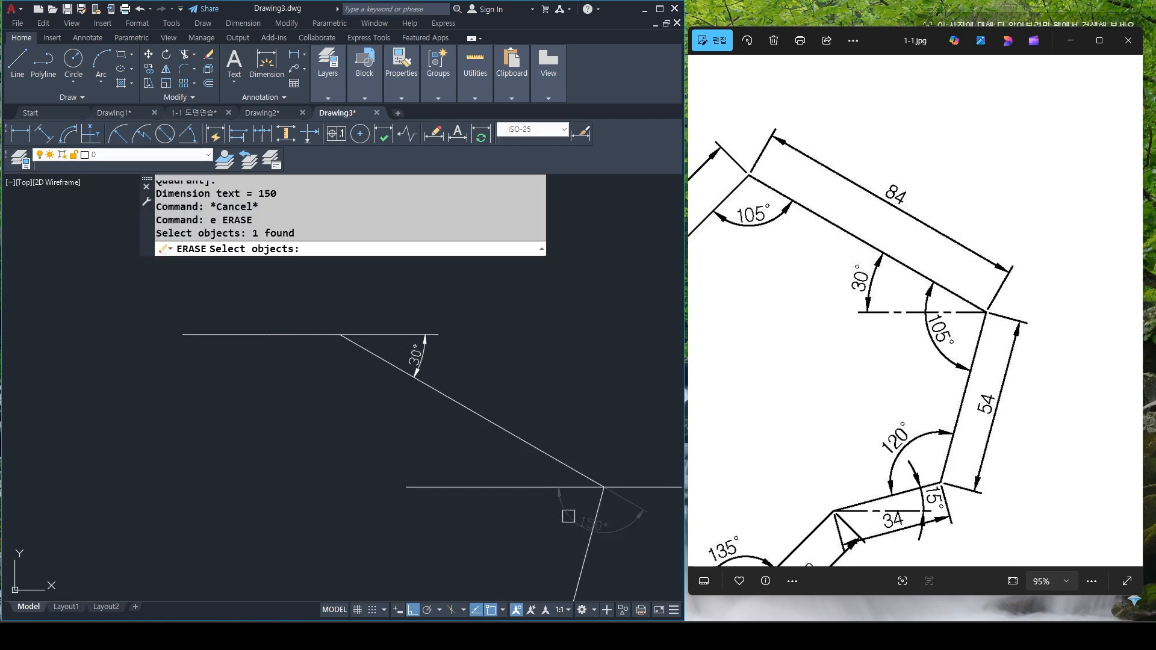
key("Return")
Add an angular dimension to the acute angle between the 84 edge and the lower horizontal helper line
left_click(188, 134)
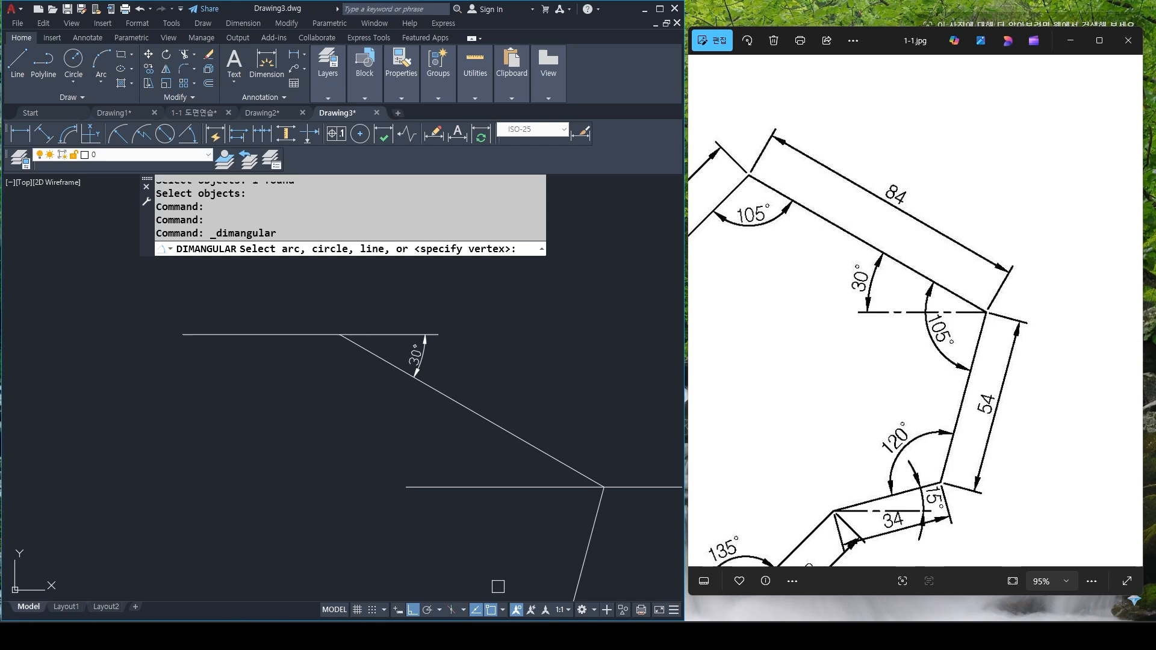
left_click(563, 464)
left_click(550, 487)
left_click(530, 468)
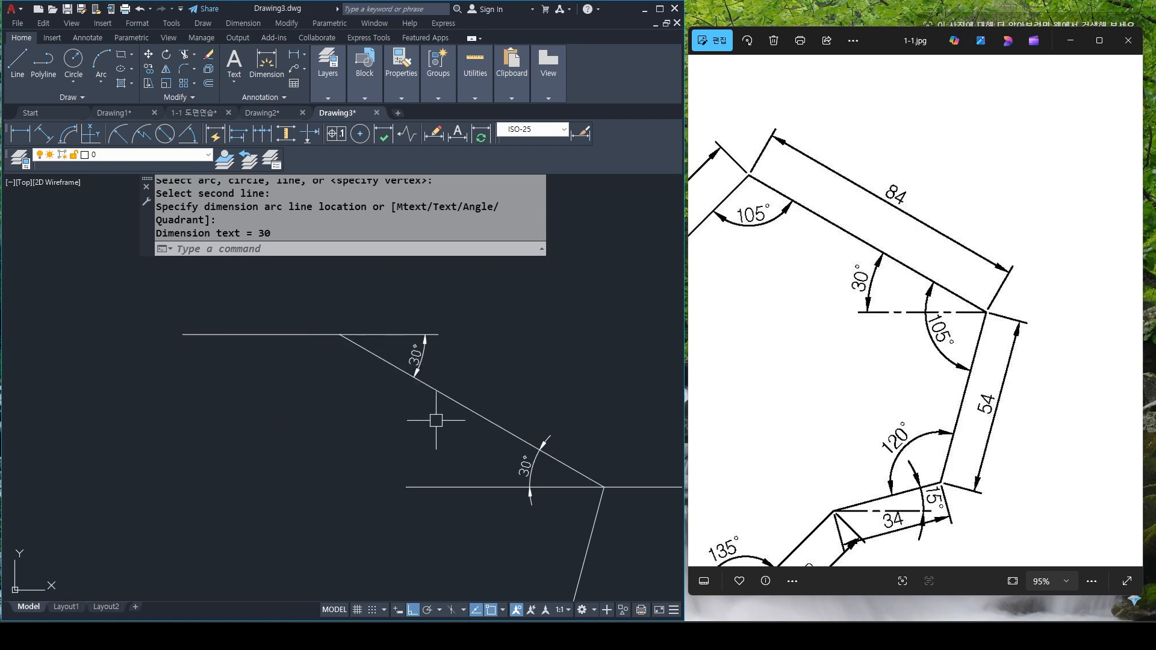
middle_click_drag(399, 434, 421, 421)
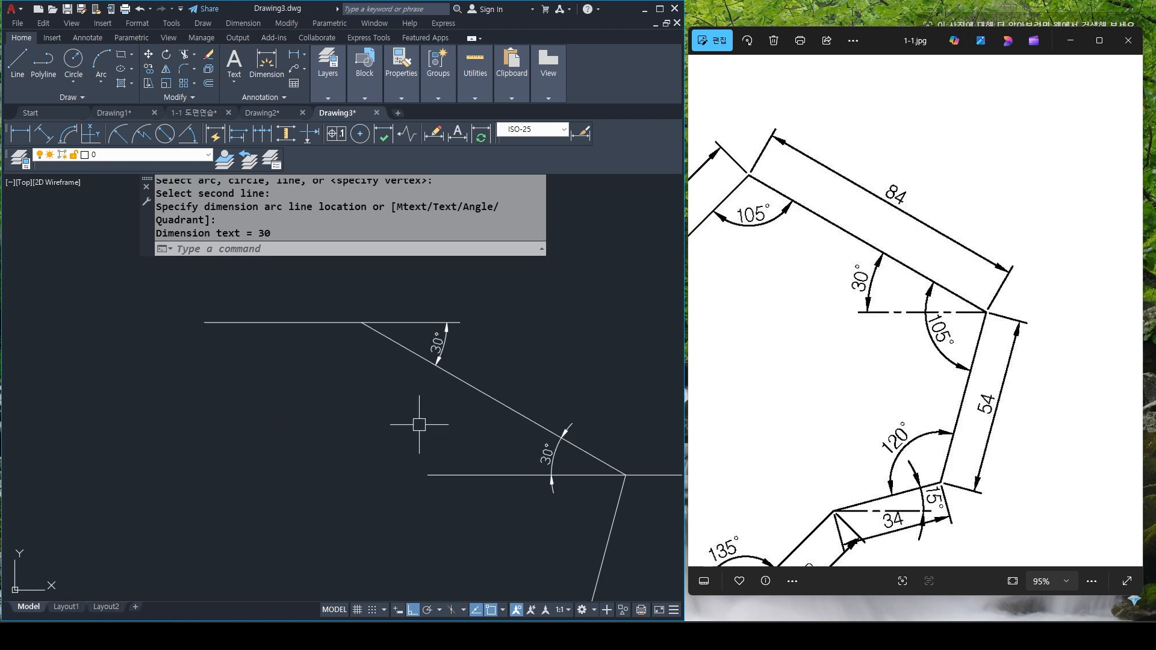
type("l")
key("Return")
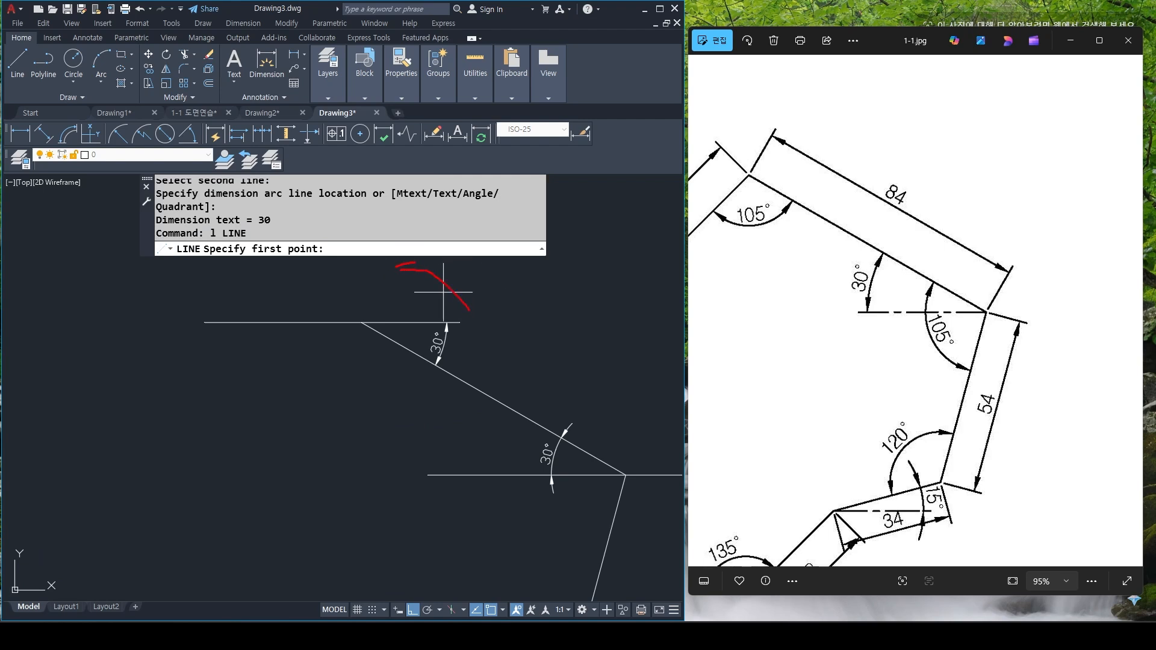
mouse_move(473, 334)
left_mouse_down()
mouse_move(435, 393)
mouse_move(333, 382)
left_mouse_up()
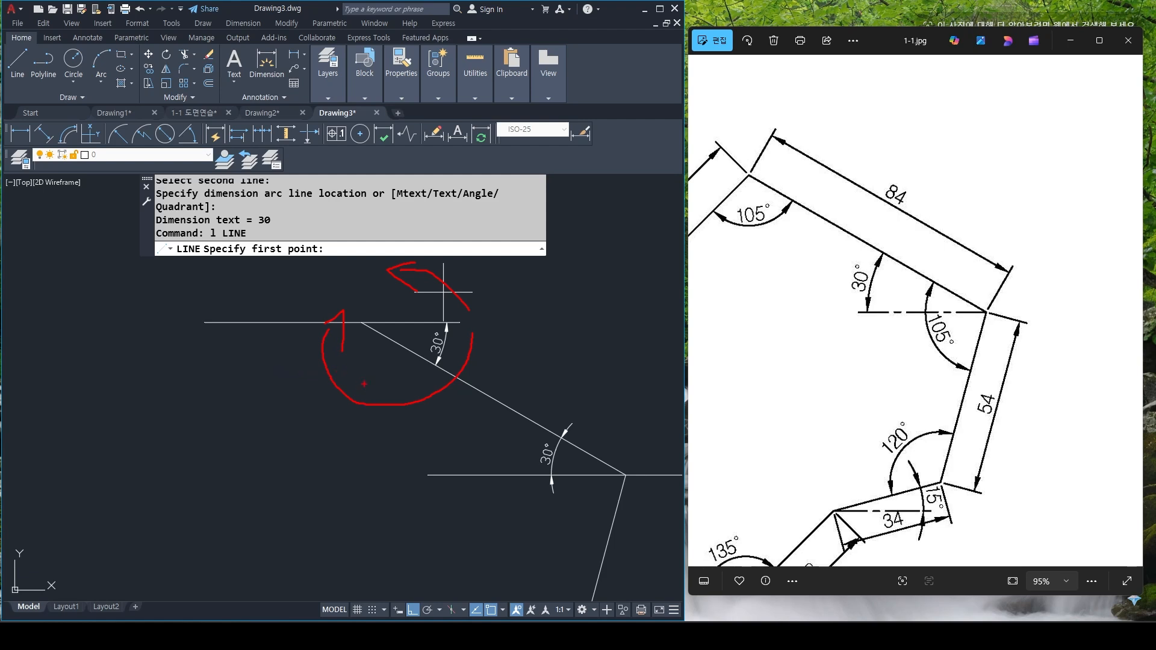
key("Escape")
type("l")
key("Return")
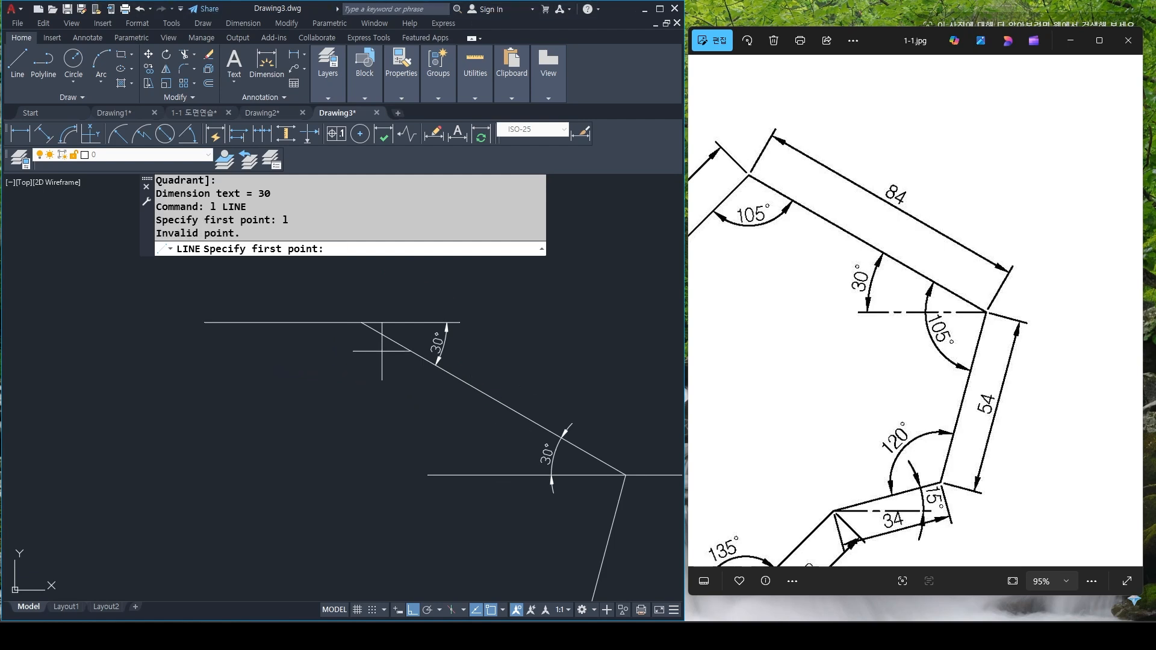
left_click(362, 323)
key("Escape")
key("Return")
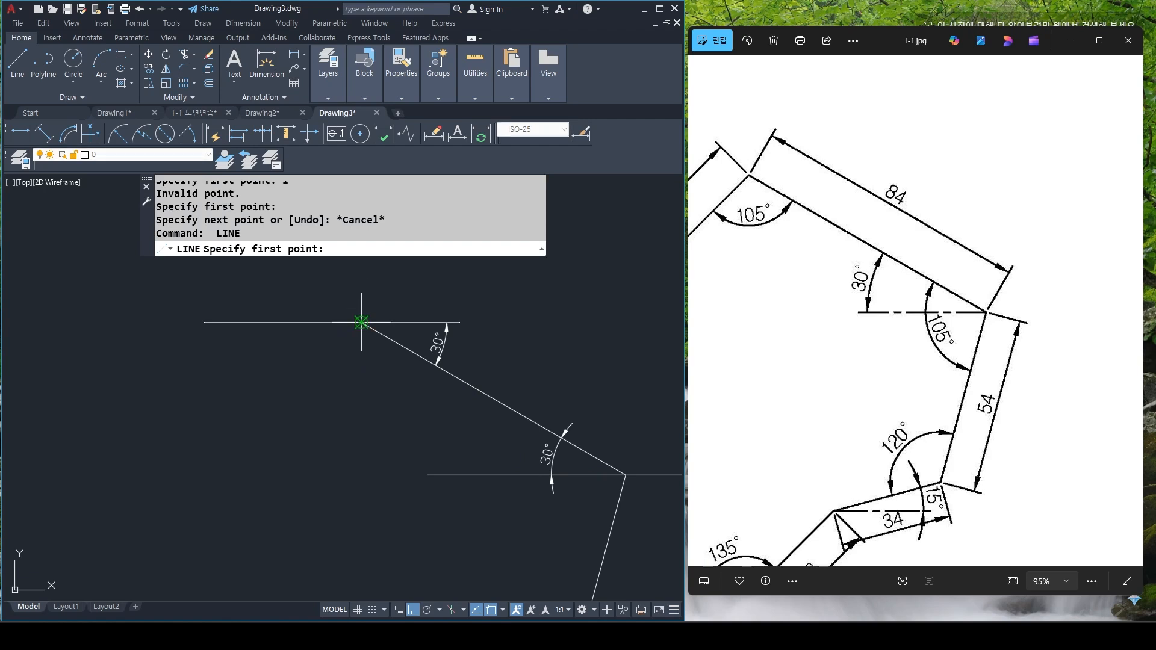
left_click(361, 322)
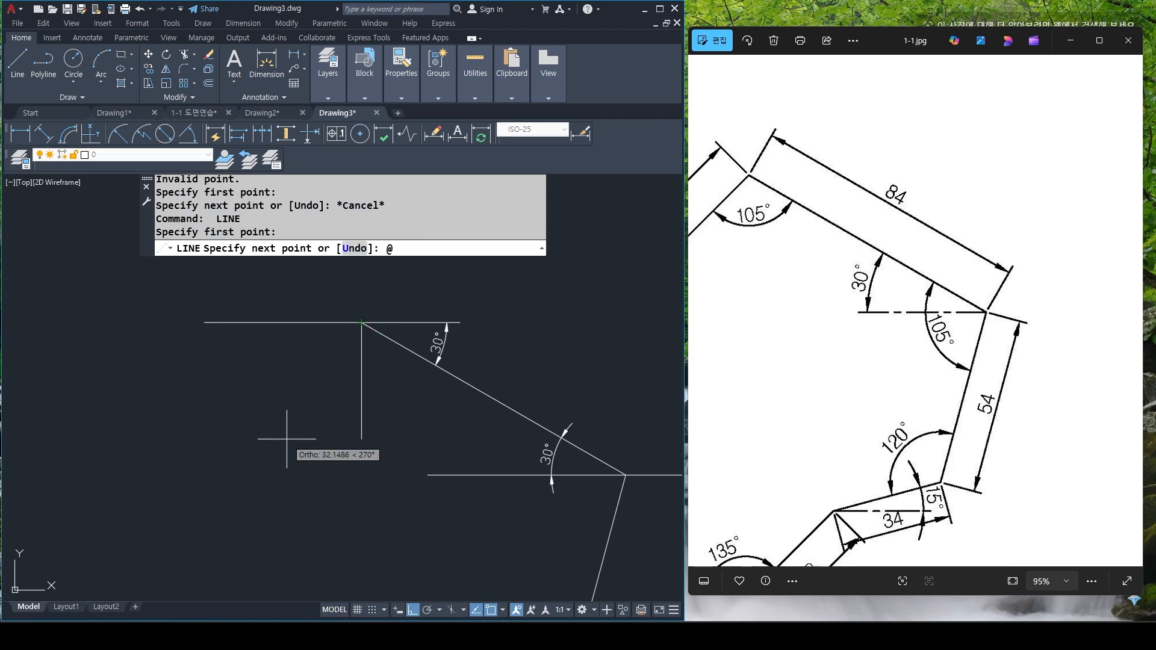
left_click_drag(751, 335, 913, 349)
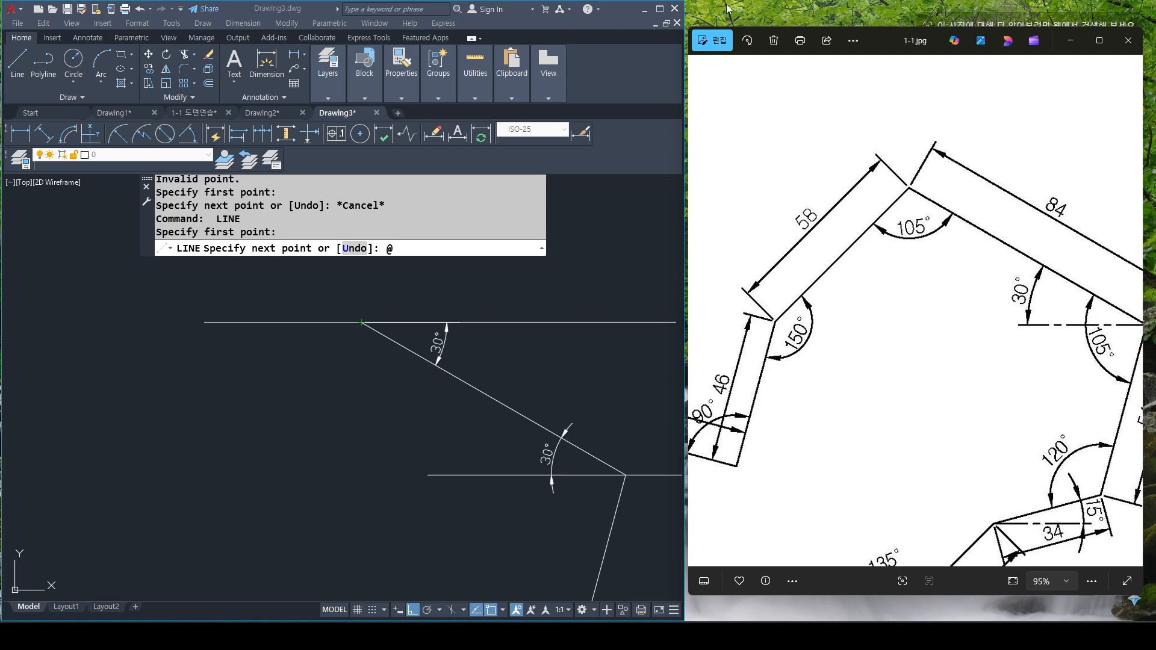
left_click(372, 538)
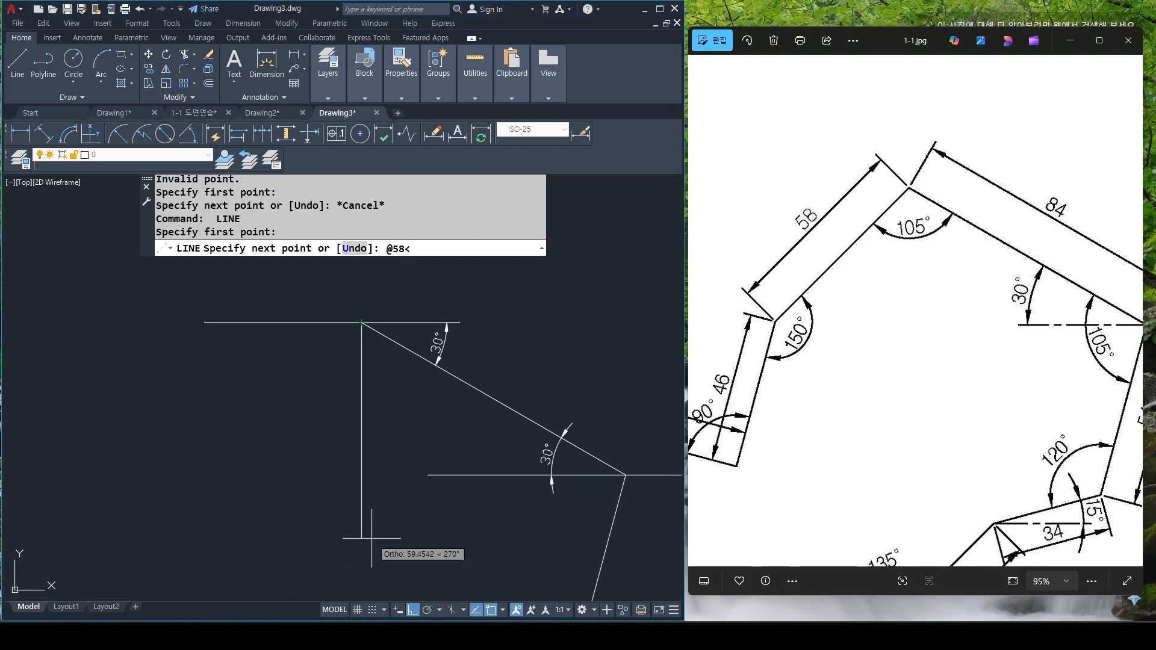
type("5")
key("Return")
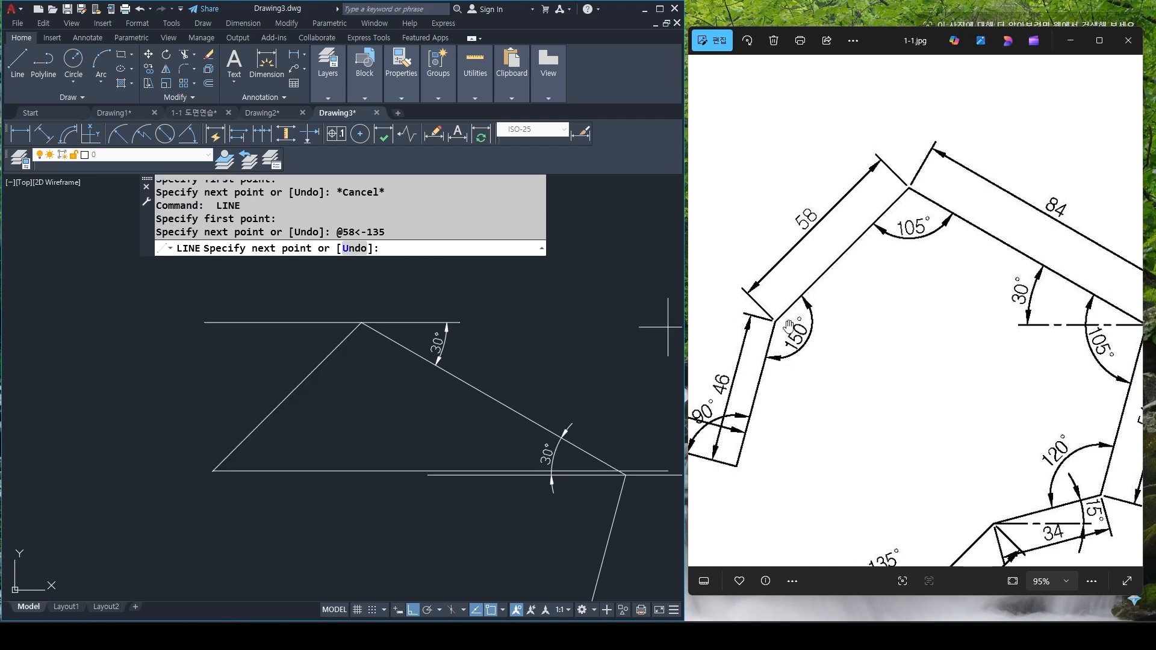
Draw a horizontal helper line rightward from the 58 edge's lower end and stretch it about 22 units leftward past that end
left_click(295, 472)
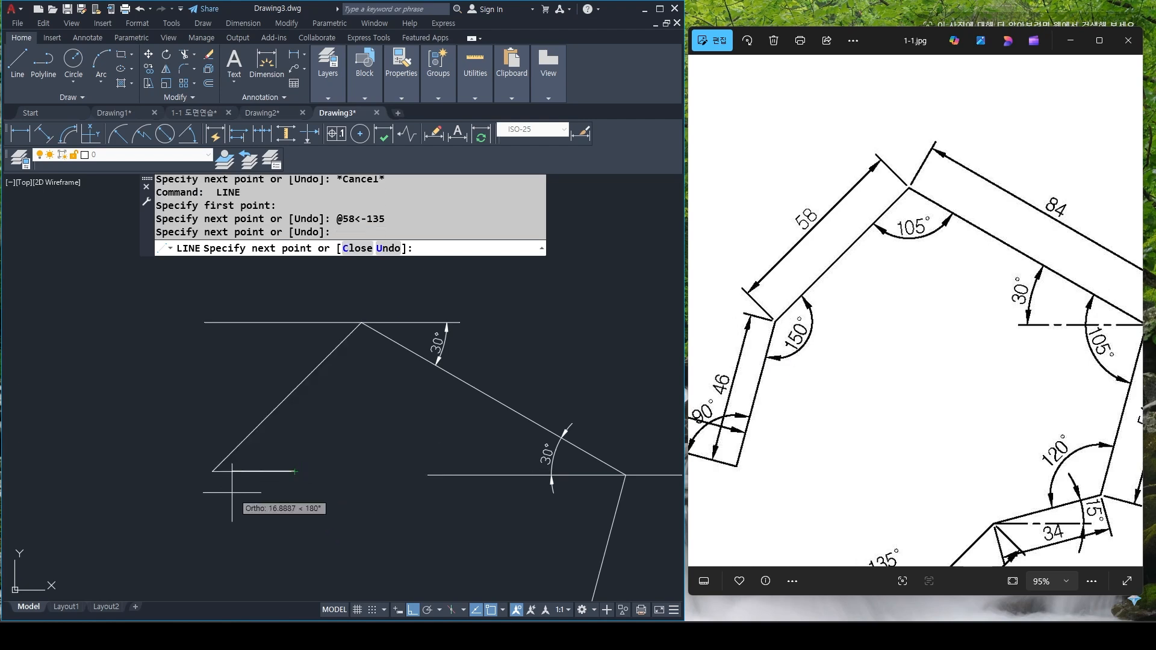
key("Escape")
key("Escape")
left_click(251, 472)
left_click(213, 471)
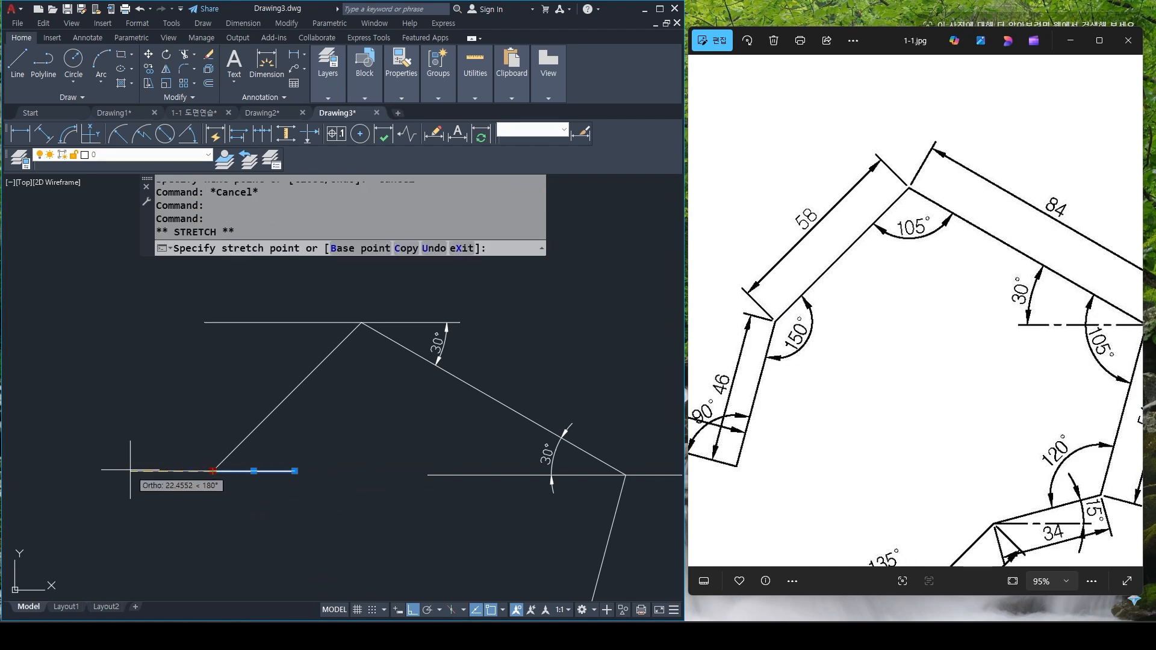
left_click(130, 471)
key("Escape")
key("Escape")
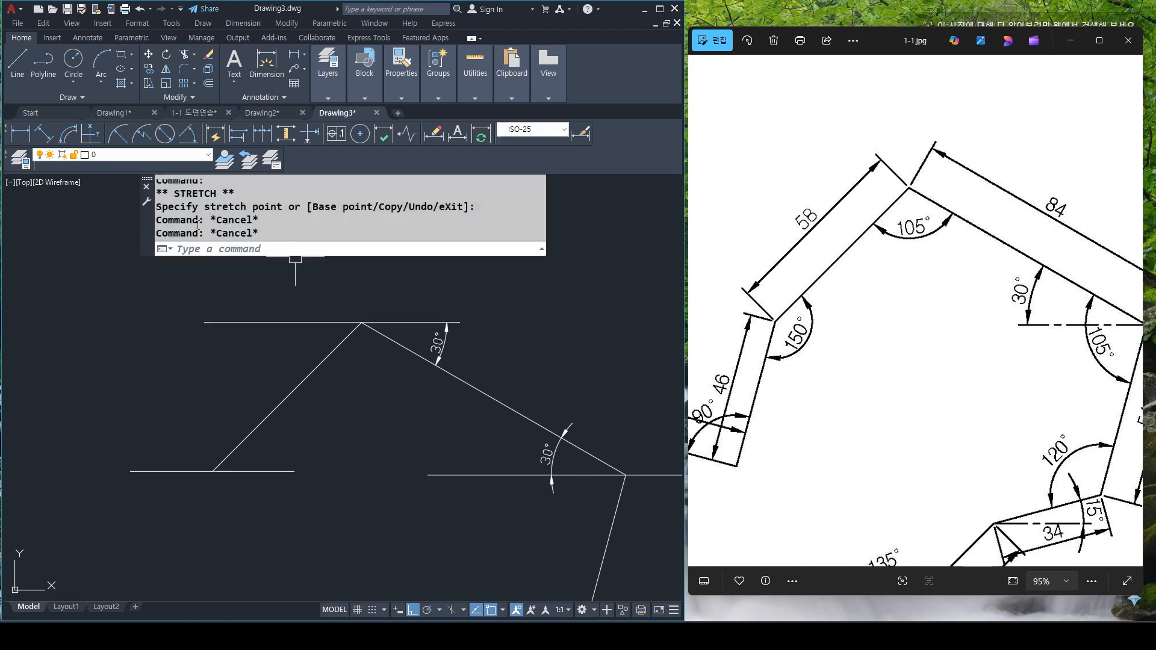
Add an angular dimension between the 58 edge and the 84 edge, on the inner side below their shared corner
left_click(194, 141)
left_click(321, 351)
left_click(343, 343)
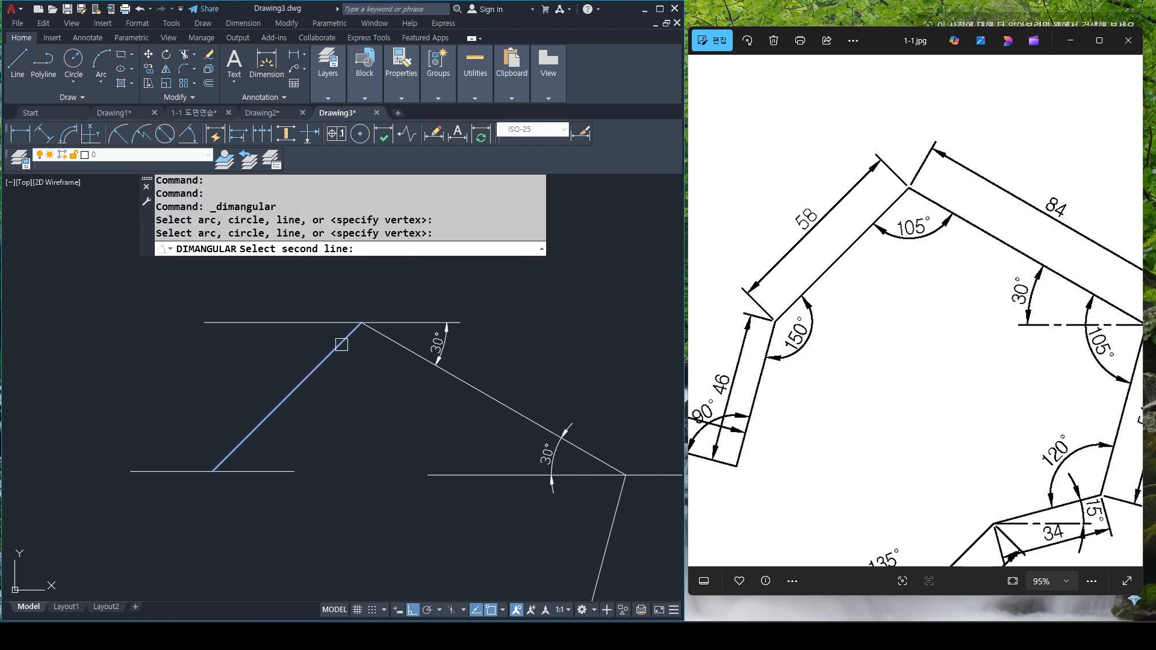
left_click(378, 333)
left_click(392, 353)
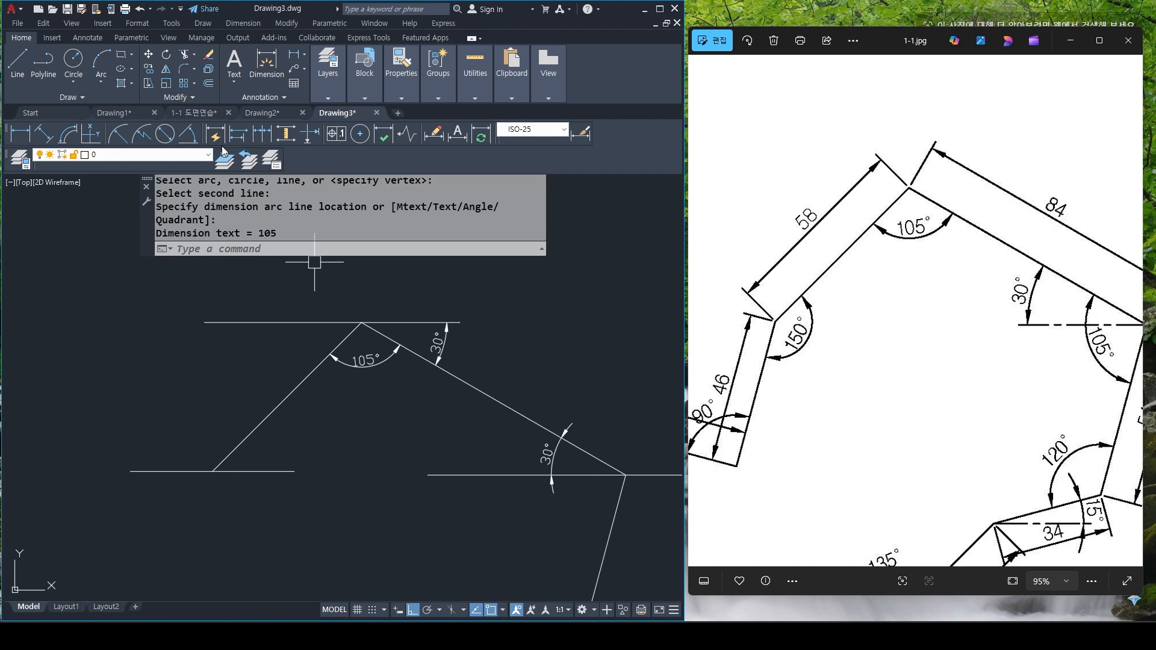
key("Escape")
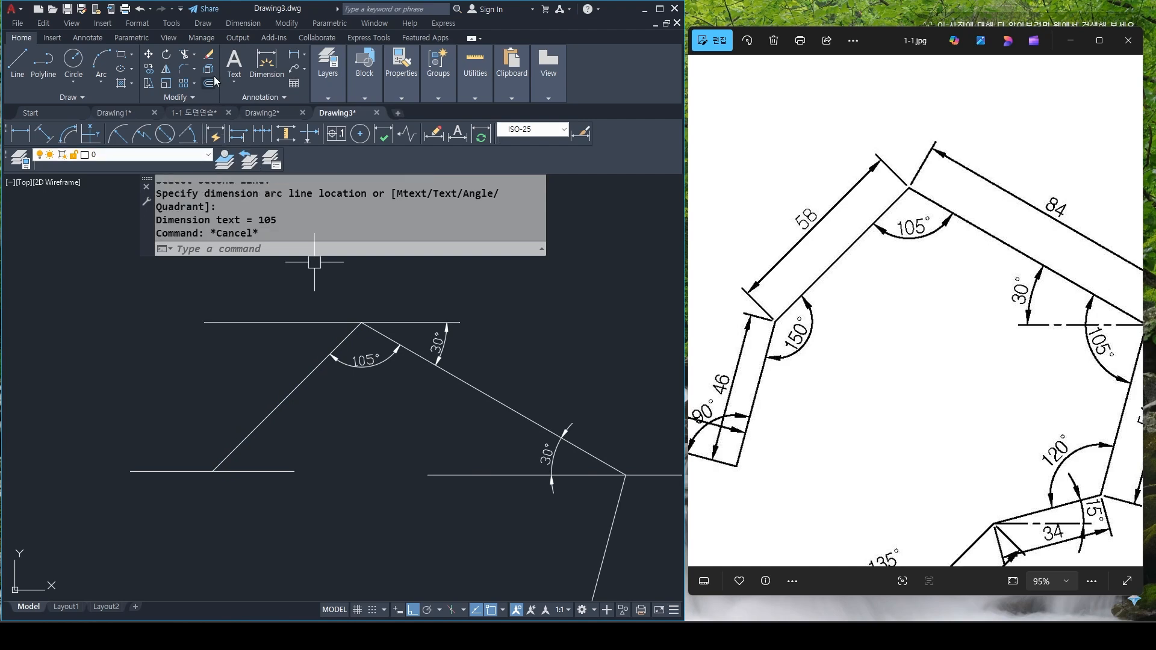
left_click(180, 10)
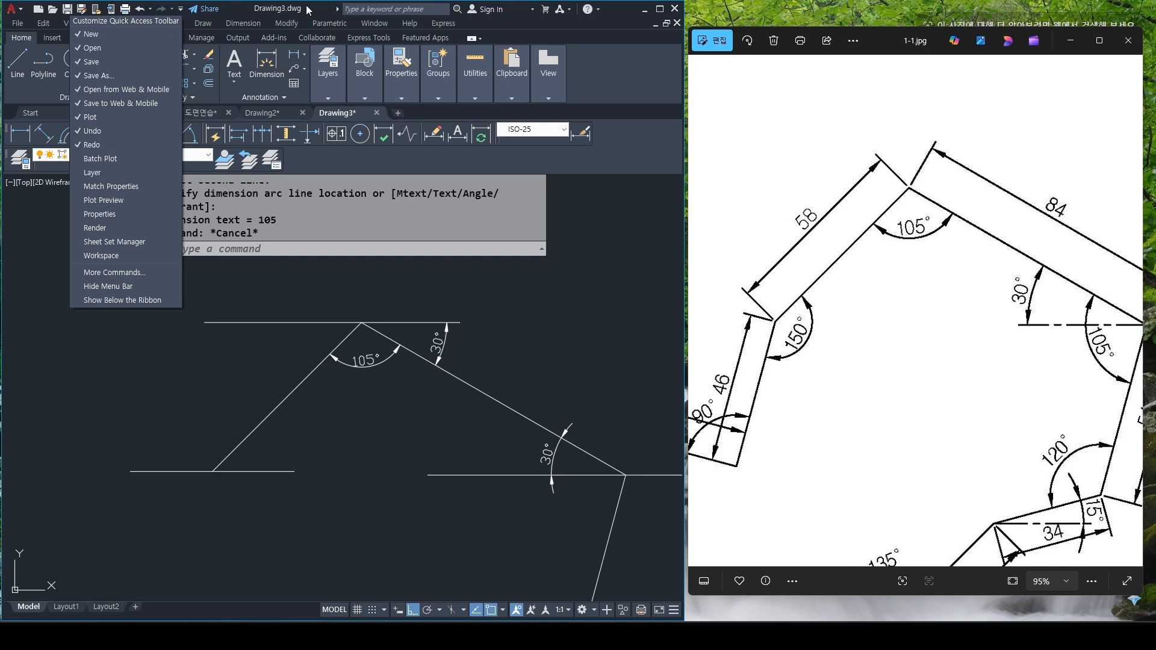
left_click(276, 15)
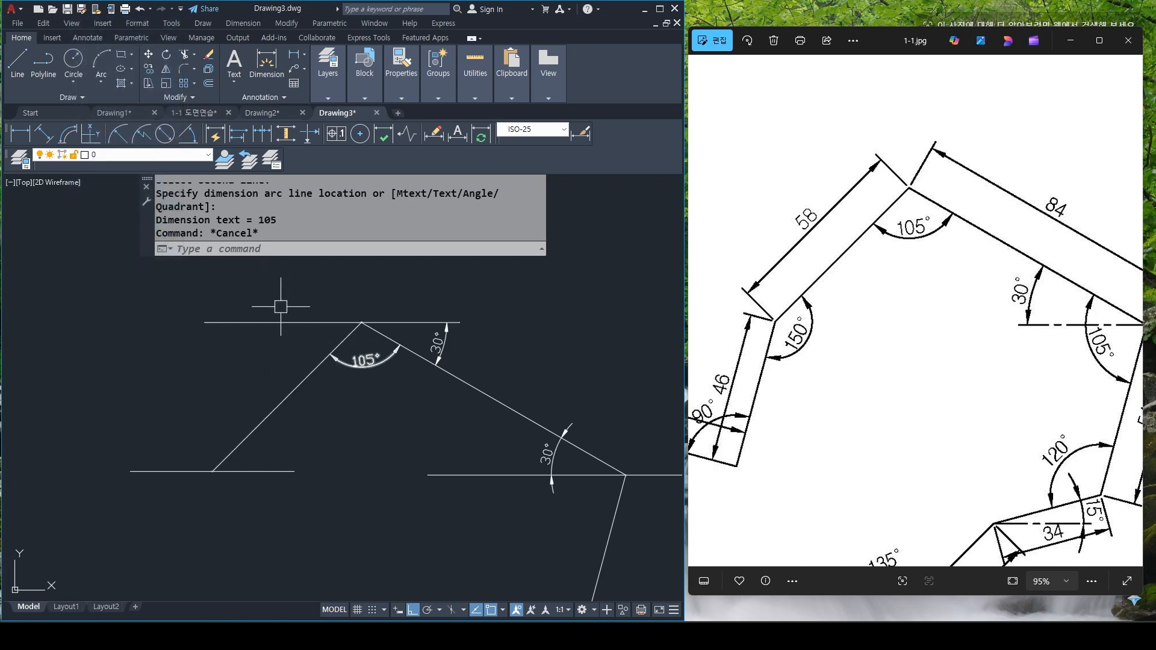
Add an angular dimension to the acute angle between the upper horizontal helper line and the 58 edge
left_click(188, 133)
left_click(299, 320)
left_click(336, 348)
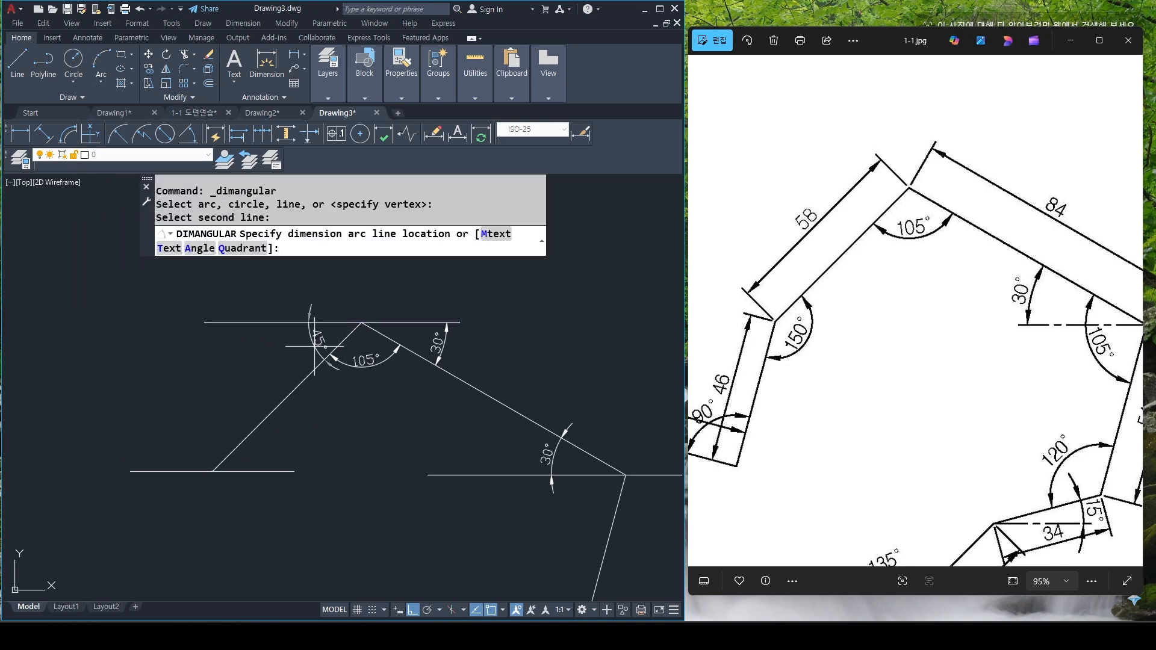
left_click(301, 352)
Add an angular dimension to the acute angle between the 58 edge and the horizontal helper line at its lower end
key("Return")
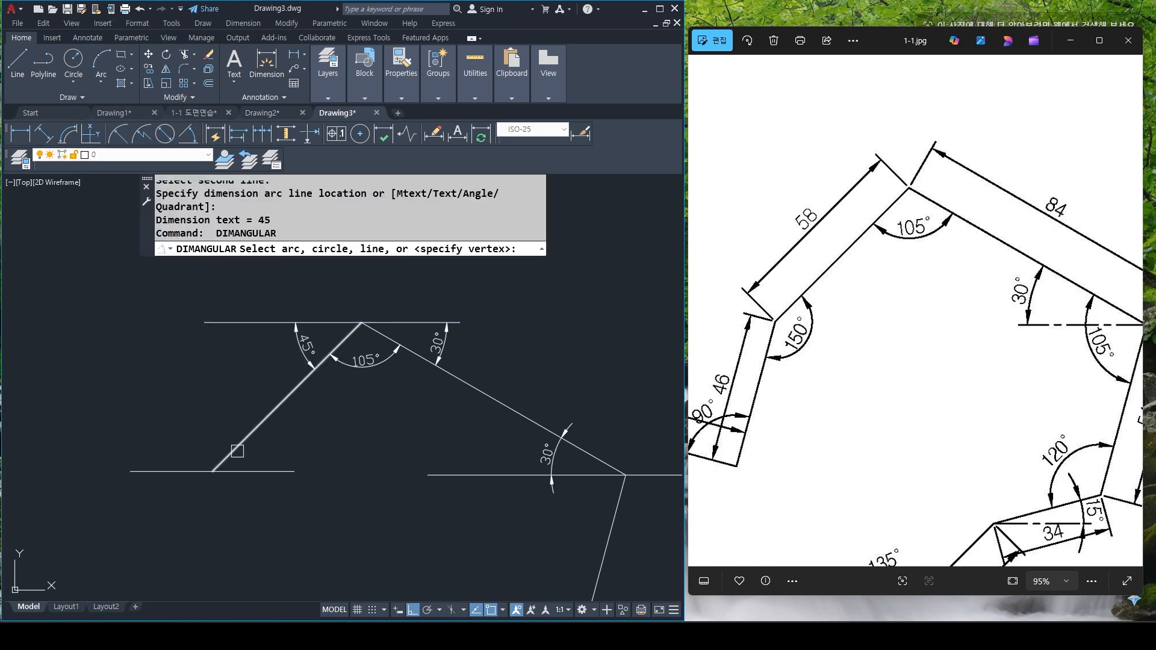
left_click(226, 458)
left_click(248, 472)
left_click(268, 452)
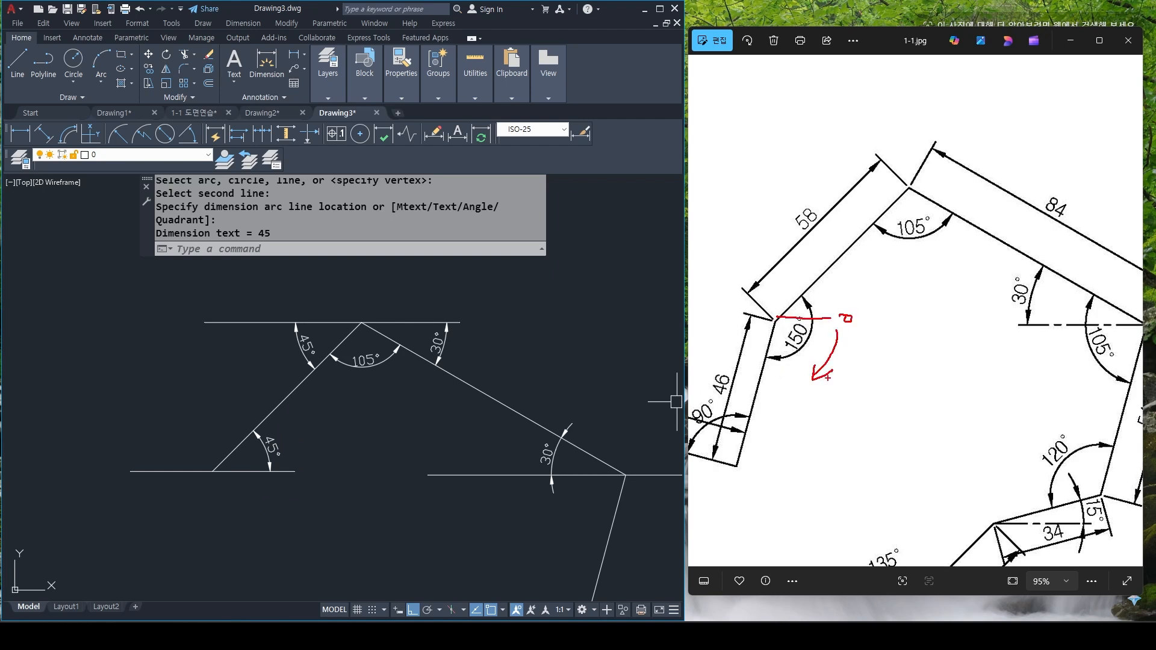
key("Escape")
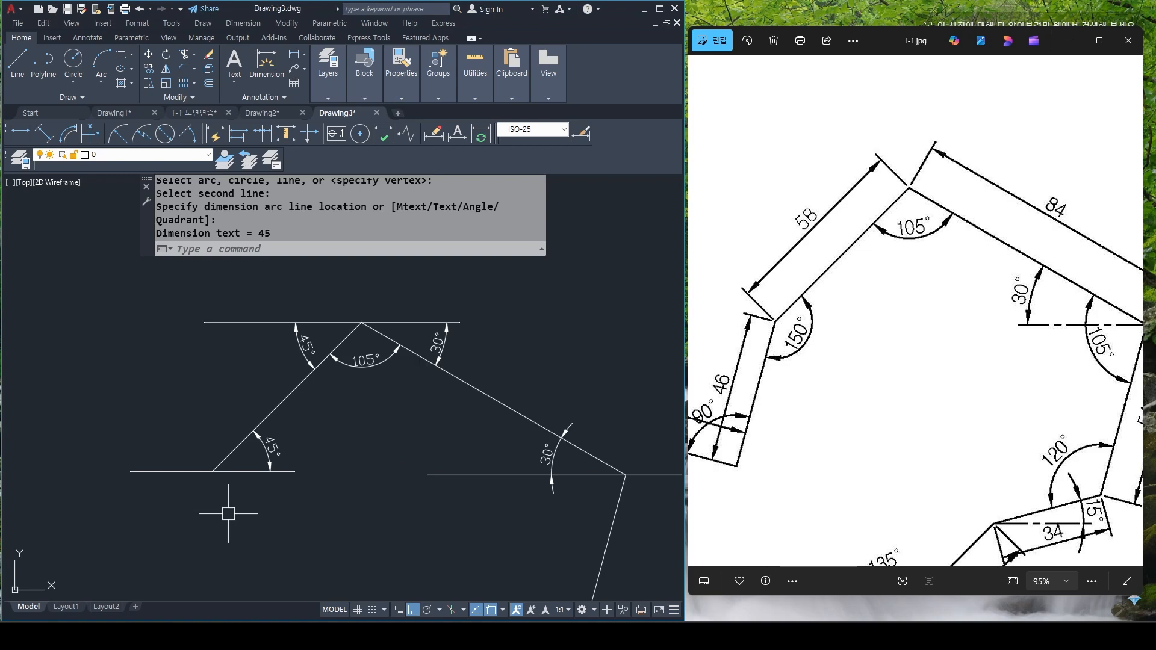
middle_click_drag(228, 550, 279, 464)
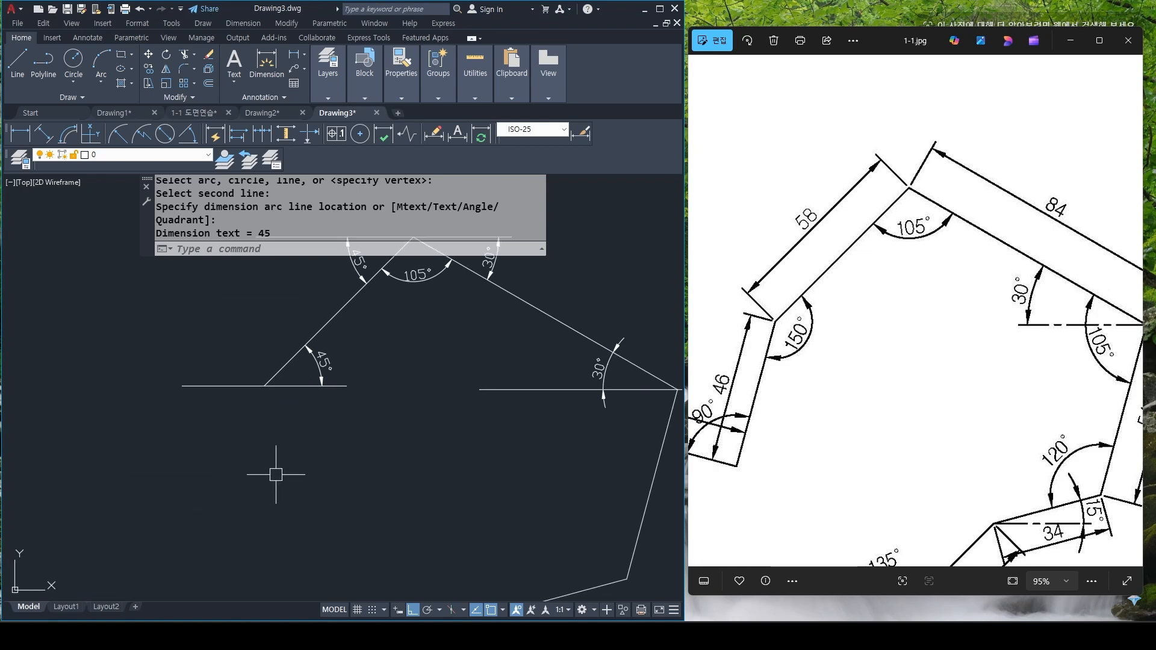
type("l")
key("Return")
left_click(265, 386)
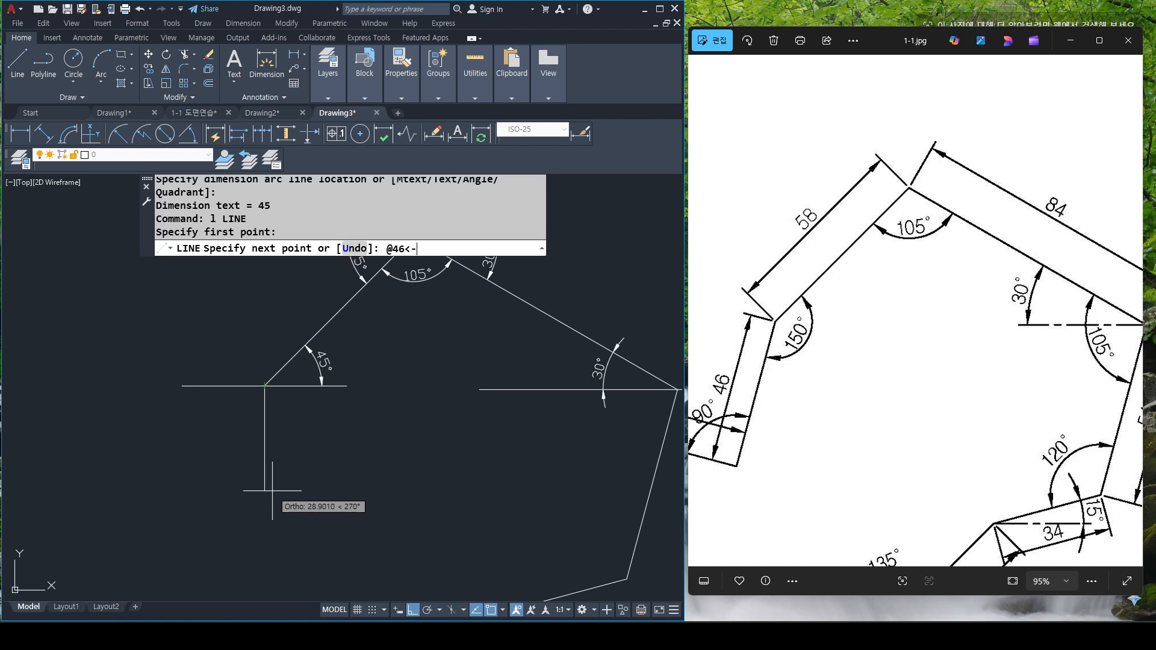
type("@46<-105")
key("Return")
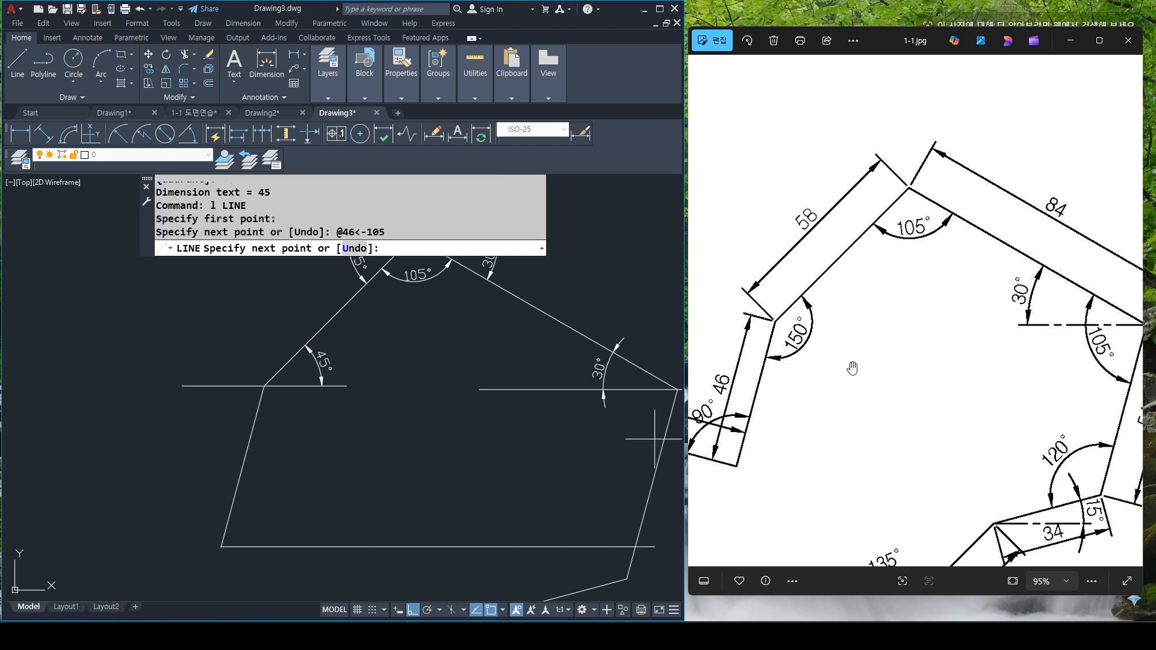
Draw a horizontal helper line rightward from the 46 edge's lower end and stretch it leftward past that end
left_click_drag(777, 416, 862, 389)
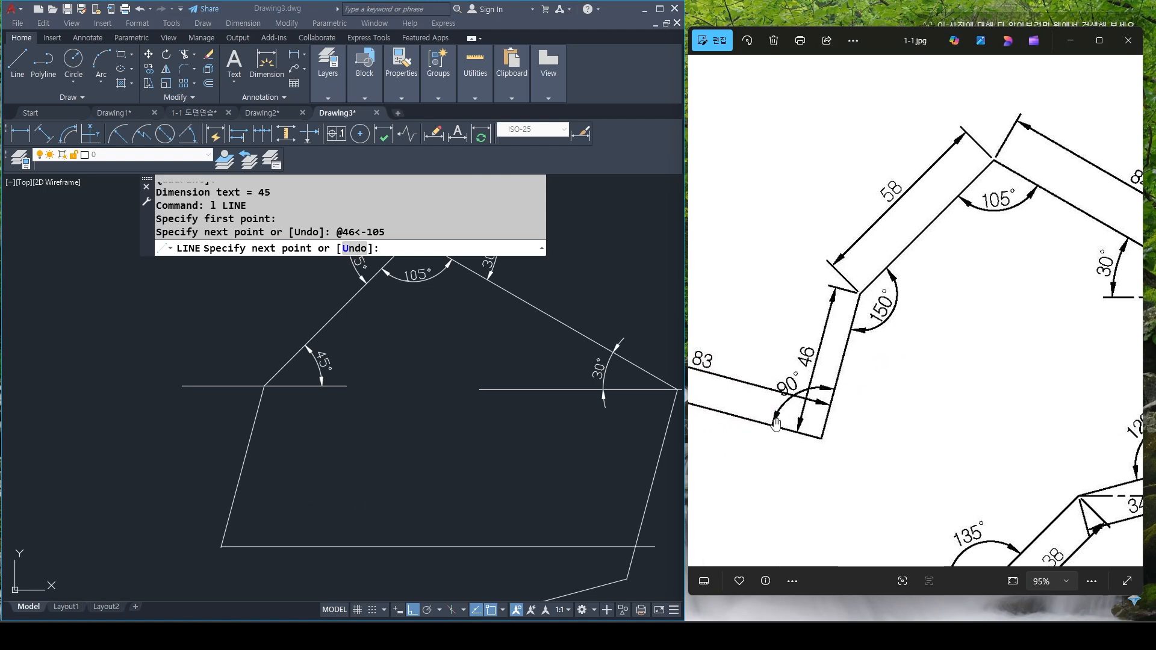
left_click_drag(760, 414, 788, 367)
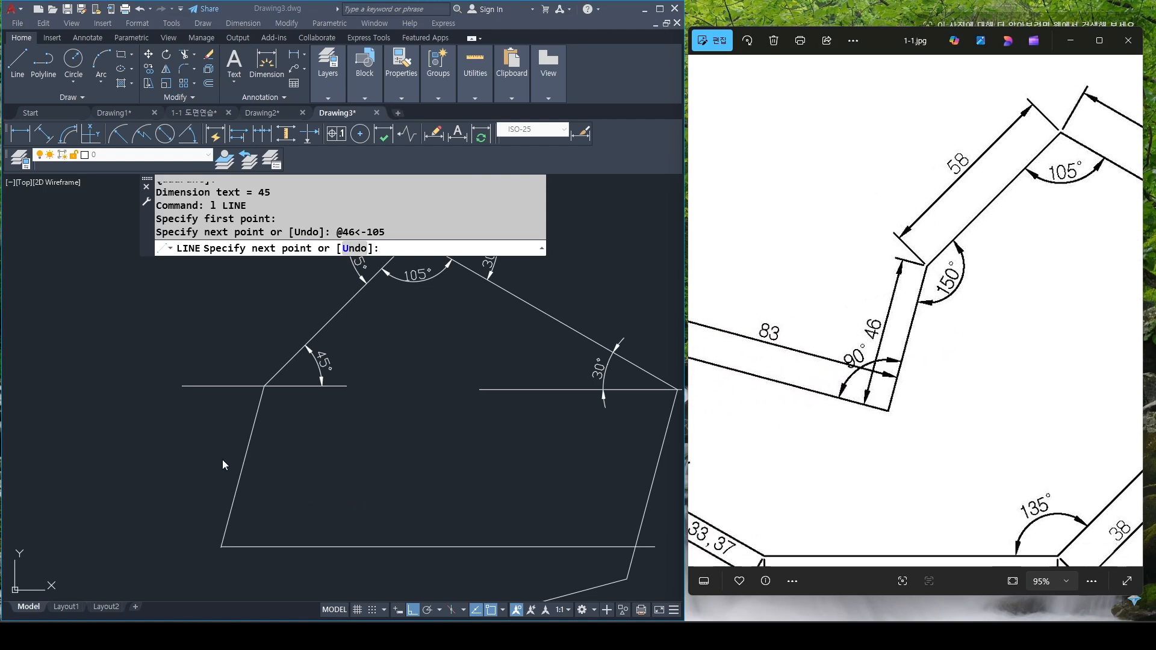
left_click(293, 547)
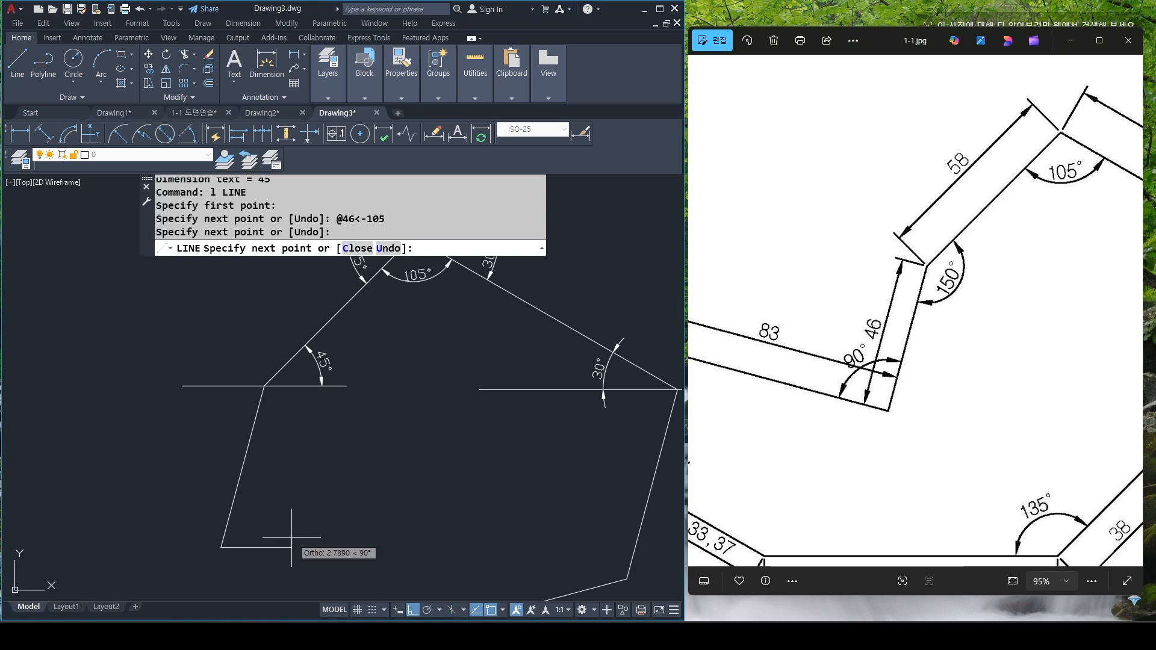
key("Escape")
key("Escape")
left_click(259, 547)
left_click(221, 547)
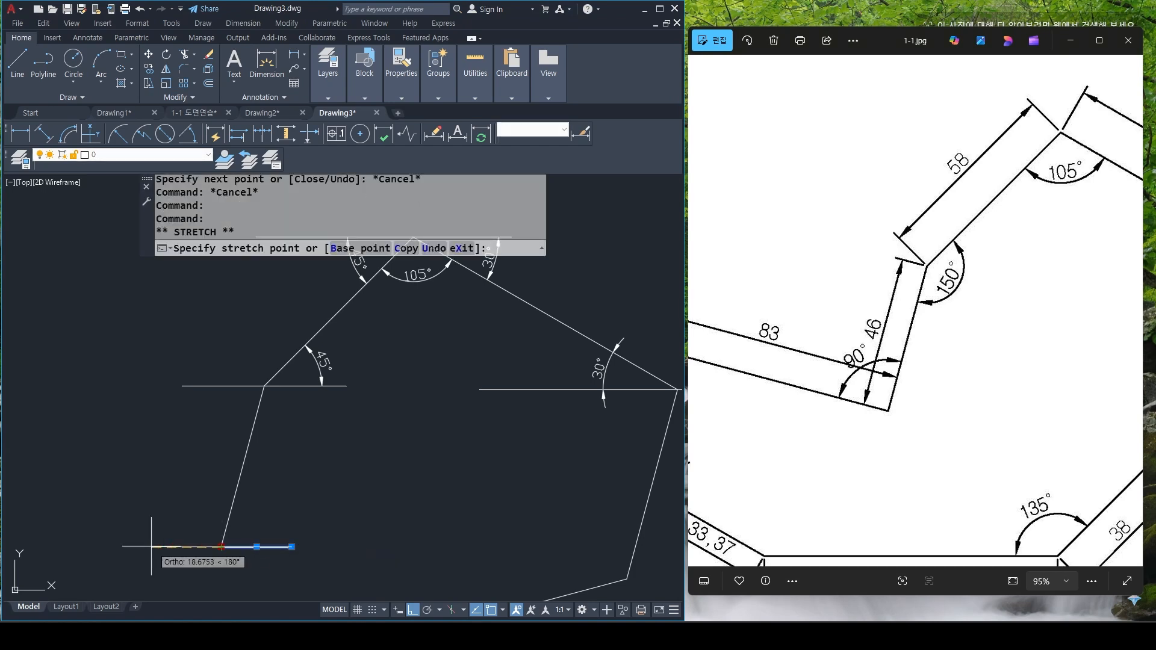
key("Escape")
key("Escape")
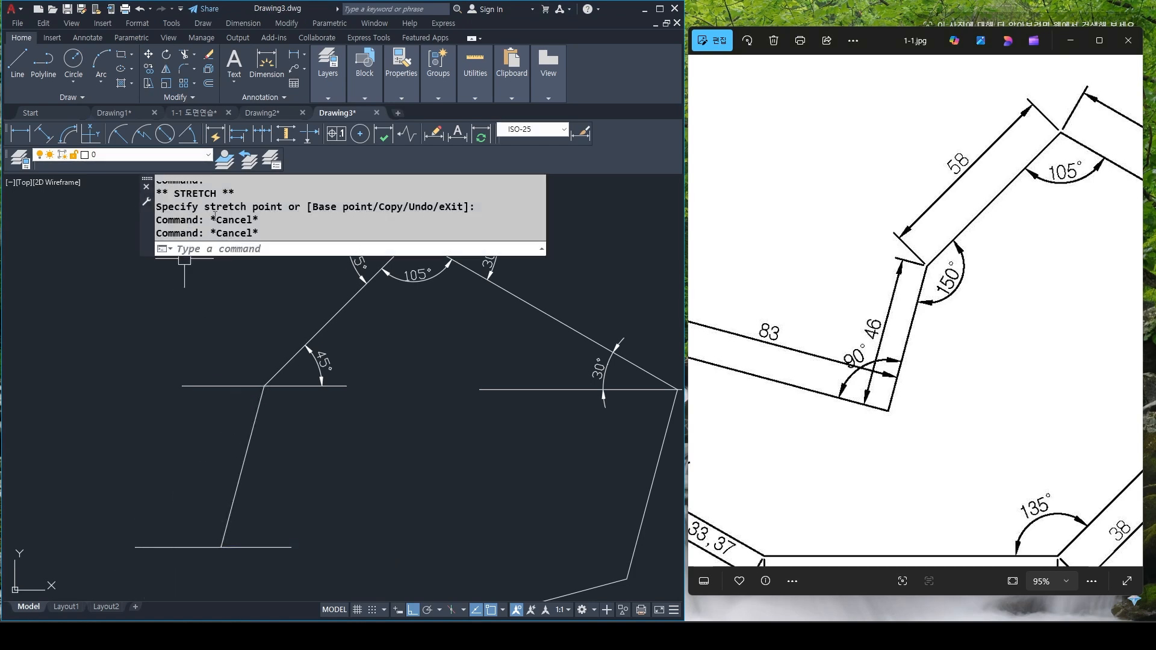
Add an angular dimension to the acute angle between the 46 edge and the horizontal helper line at its upper end
left_click(188, 140)
left_click(235, 386)
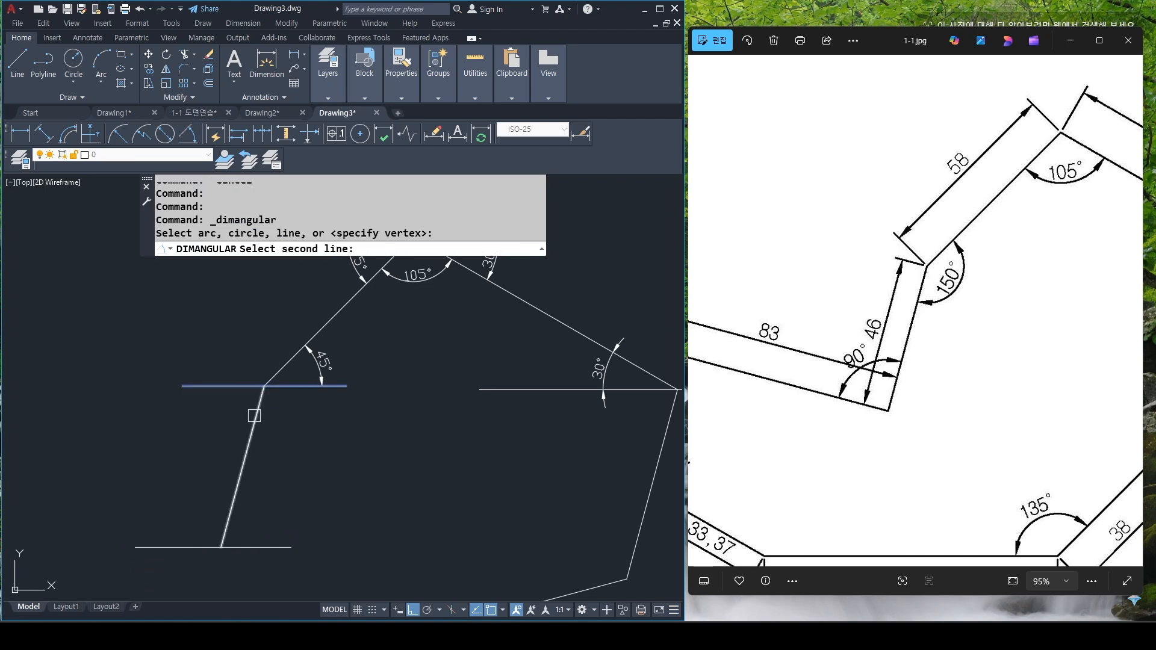
left_click(256, 415)
left_click(241, 411)
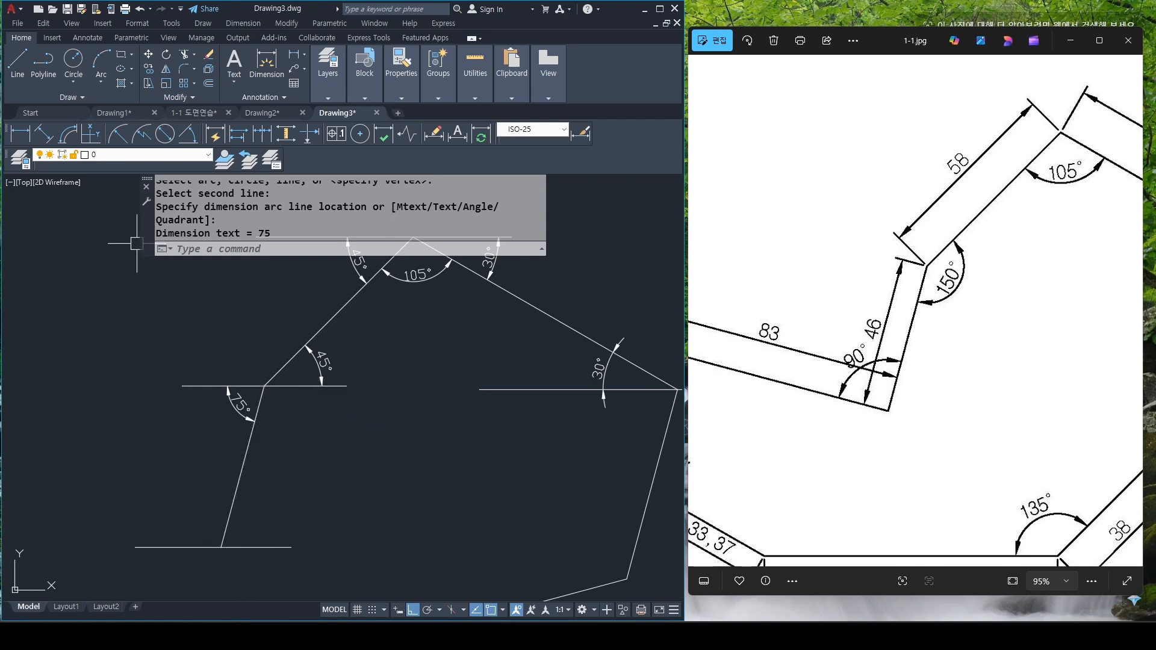
Add an angular dimension to the acute angle between the 46 edge and the horizontal helper line at its lower end
left_click(189, 133)
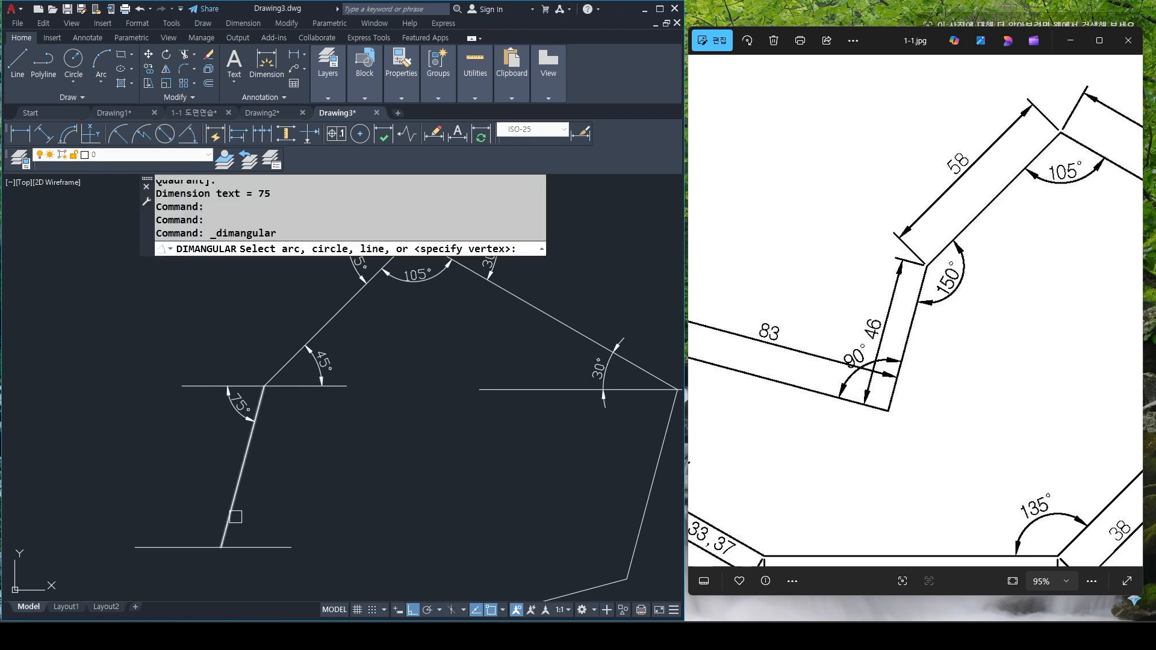
left_click(230, 522)
left_click(253, 548)
left_click(262, 530)
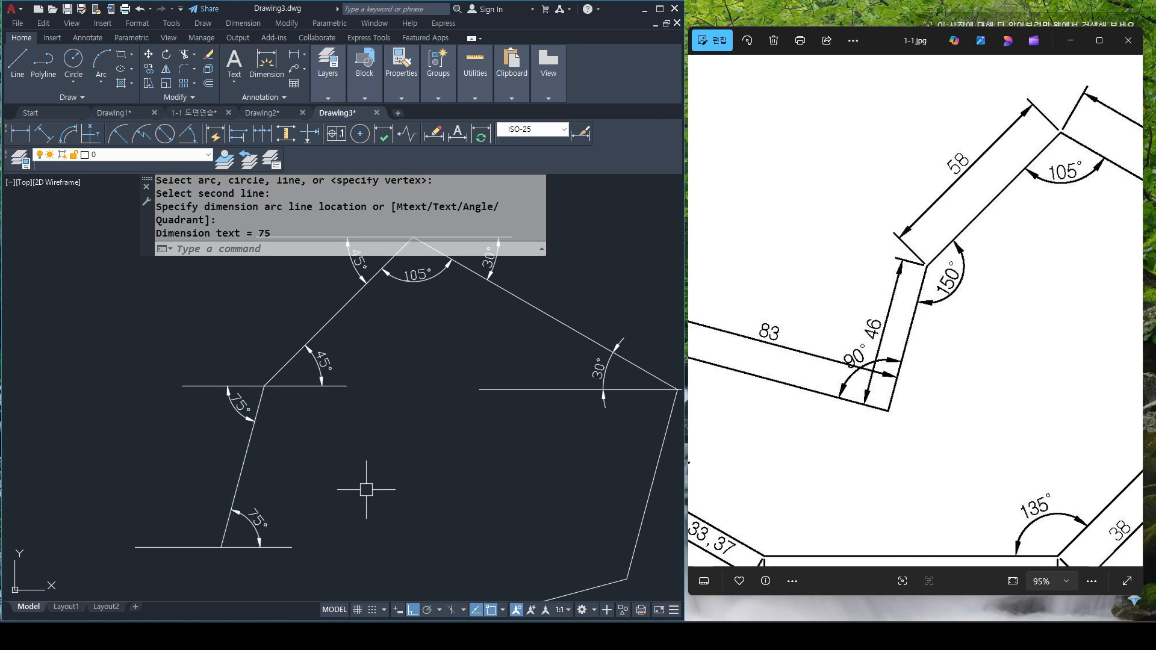
middle_click_drag(257, 506, 328, 470)
type("1")
key("Return")
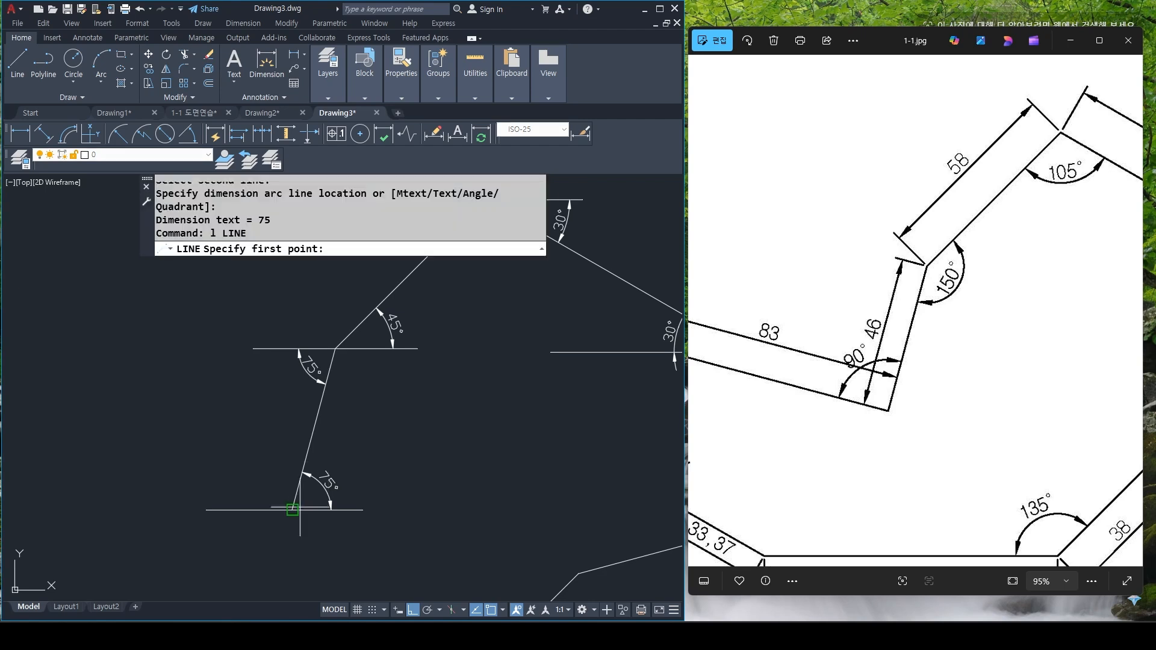
left_click(293, 510)
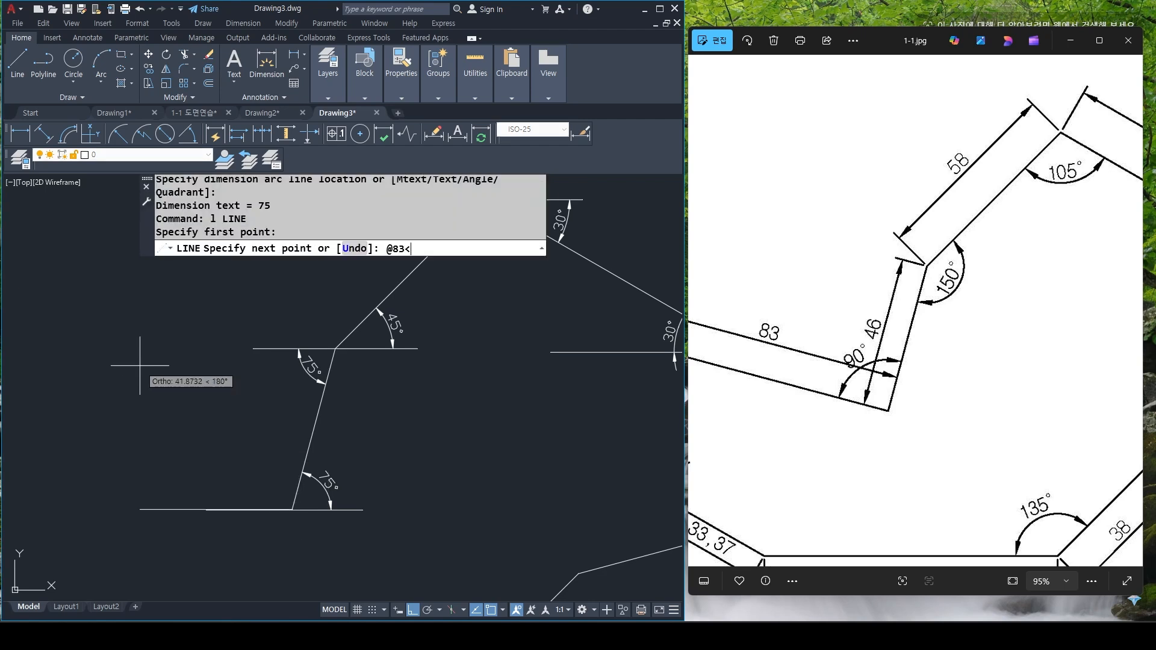
type("@83<165")
key("Return")
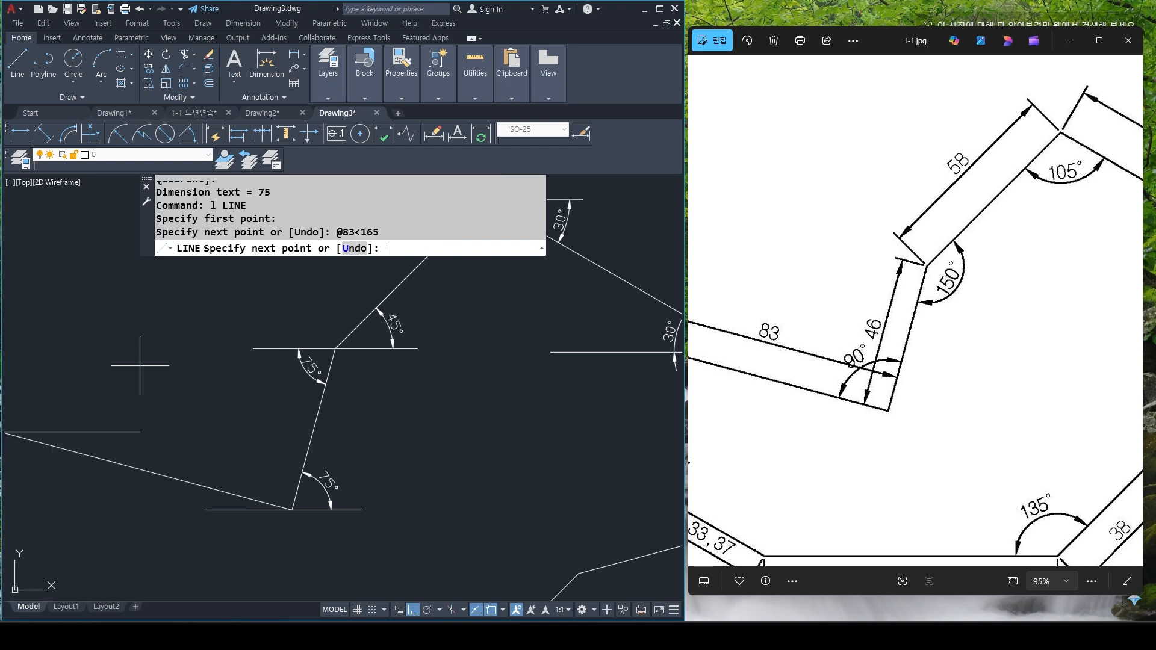
Draw a horizontal helper line rightward from the 83 edge's far end and stretch it leftward past that end
scroll(141, 377, "down", 2)
middle_click_drag(225, 413, 351, 422)
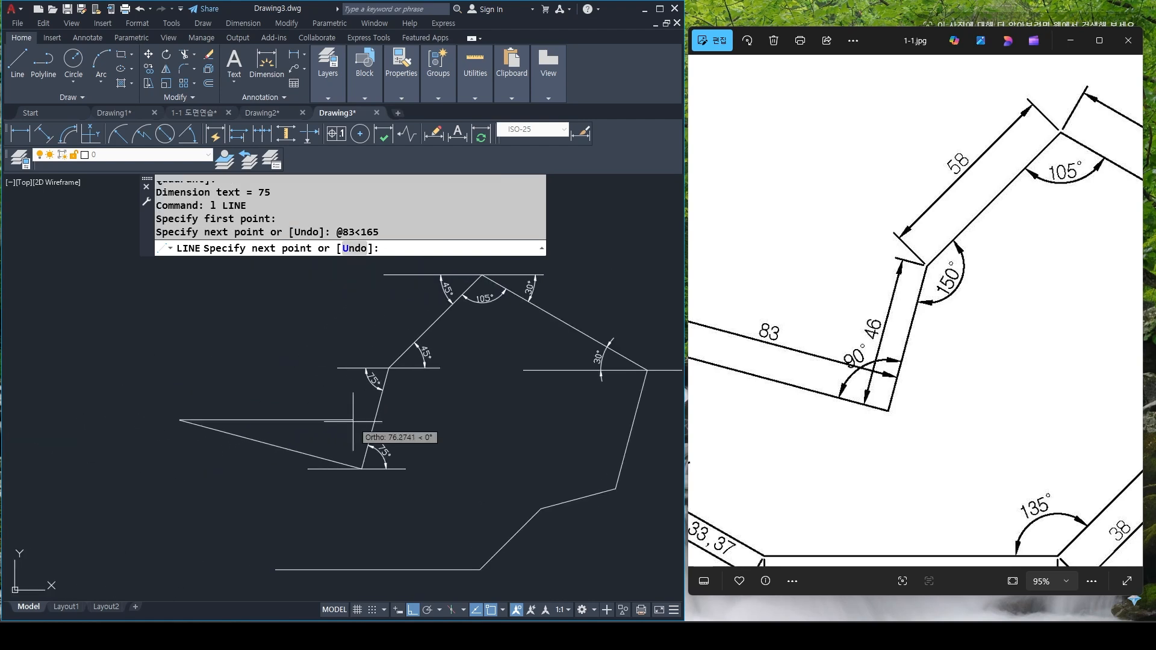
left_click(249, 420)
key("Escape")
left_click(215, 420)
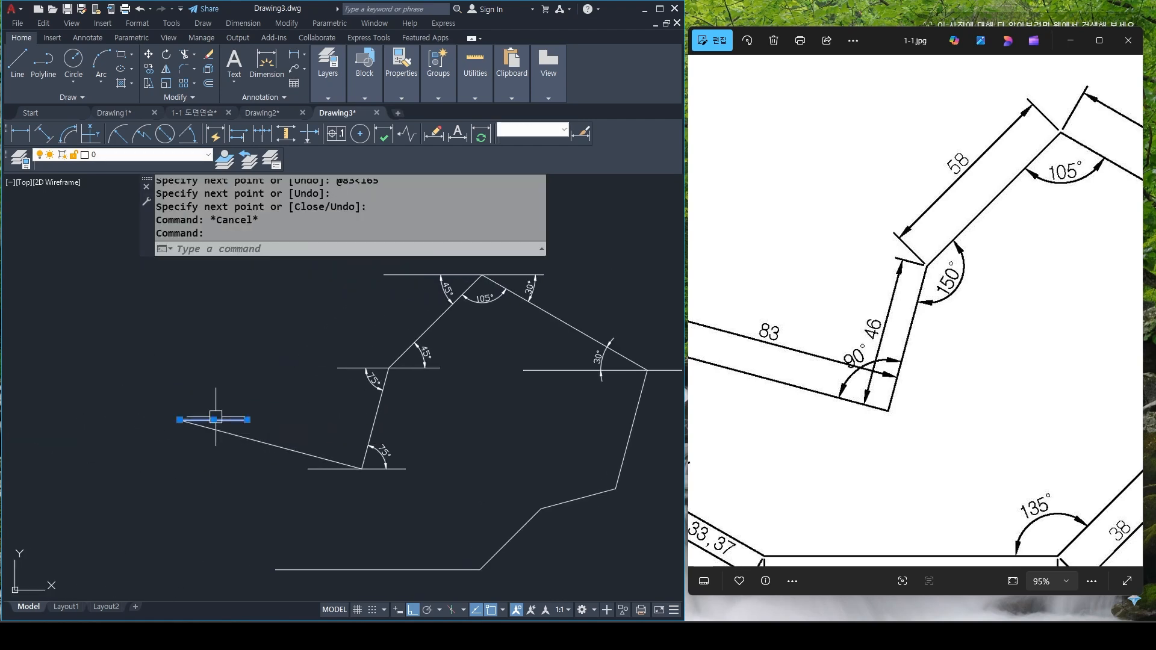
left_click(180, 420)
left_click(122, 420)
key("Escape")
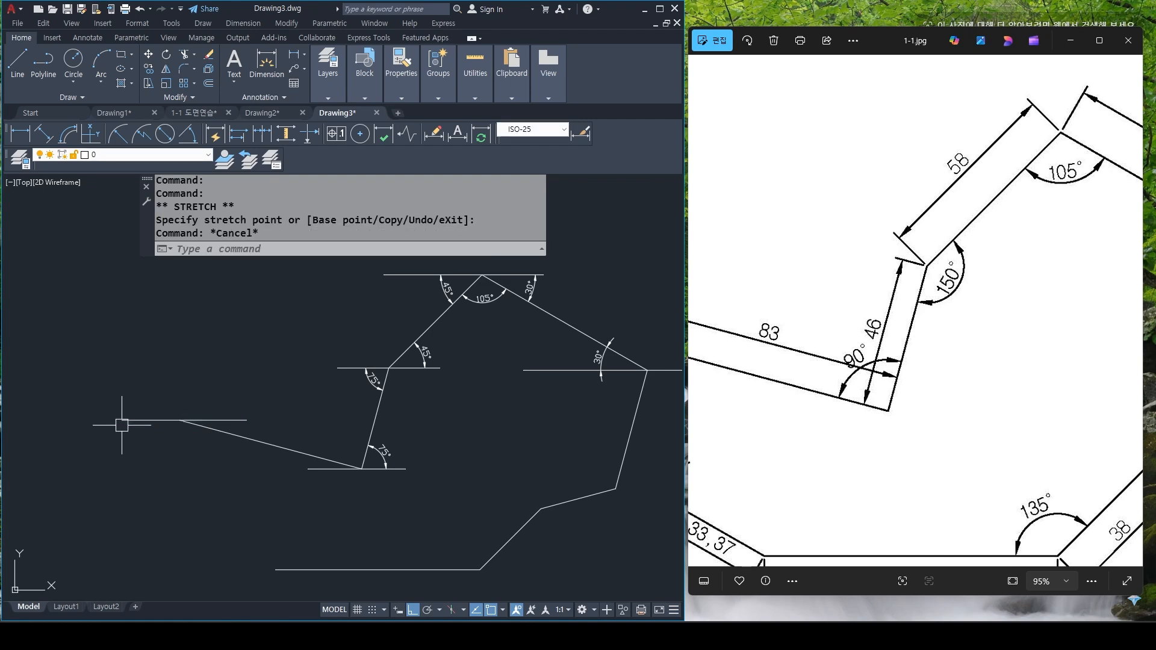
key("Escape")
left_click_drag(693, 449, 834, 413)
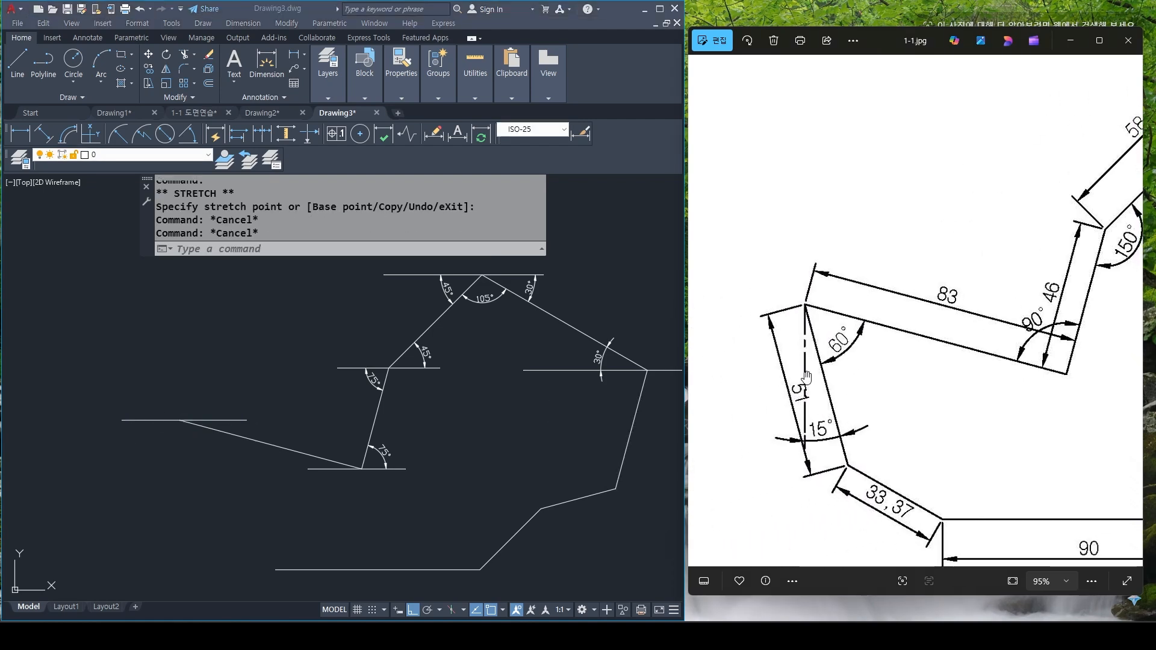
scroll(805, 385, "up", 2)
scroll(823, 407, "down", 1)
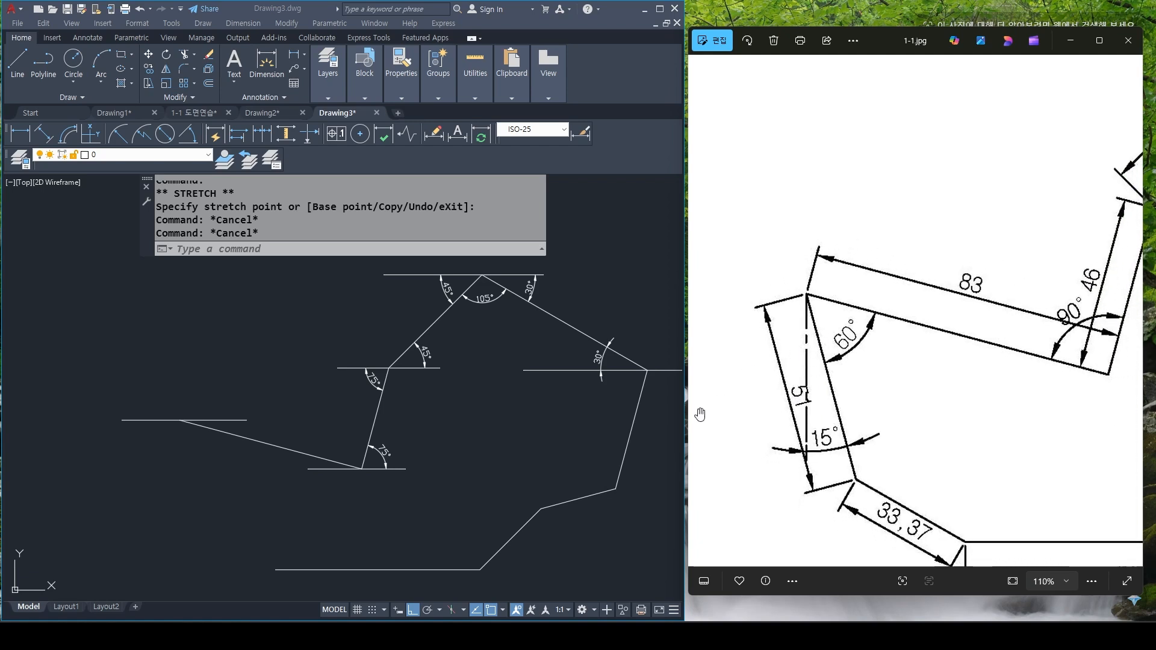
type("l")
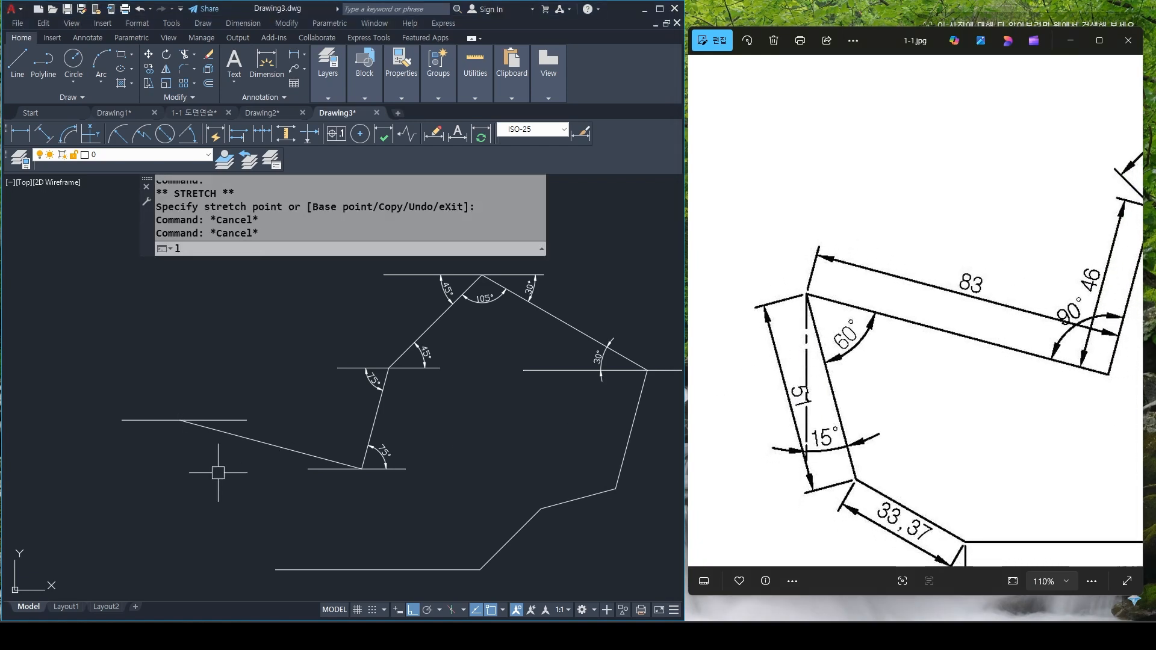
key("Return")
left_click(183, 420)
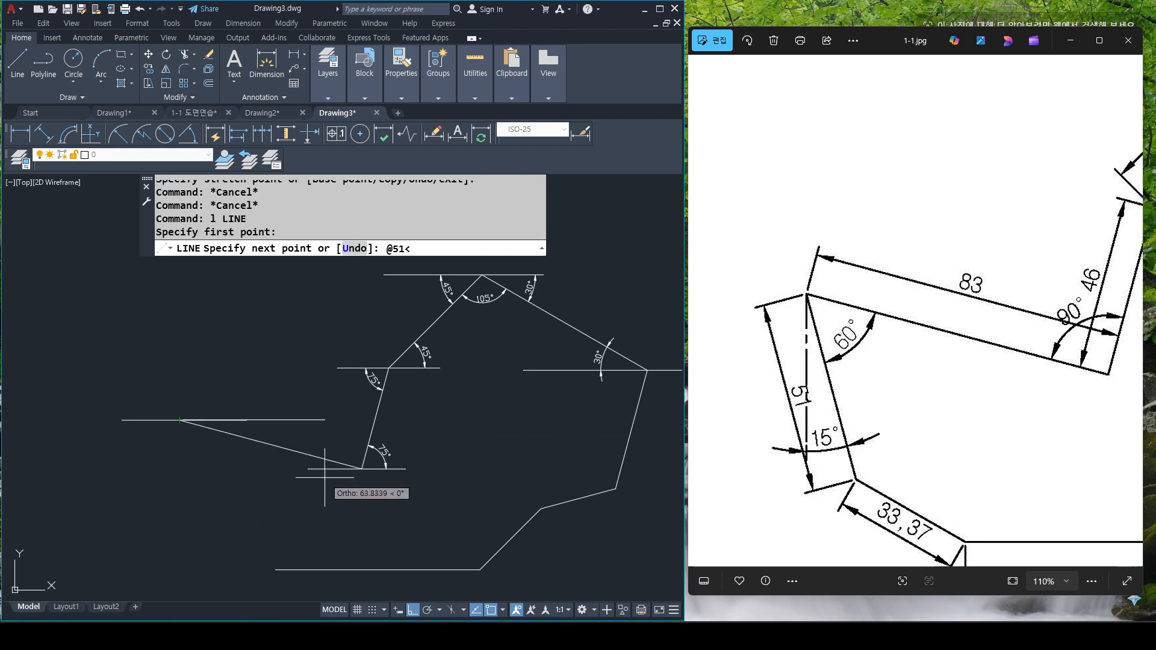
key("Escape")
key("Escape")
key("Escape")
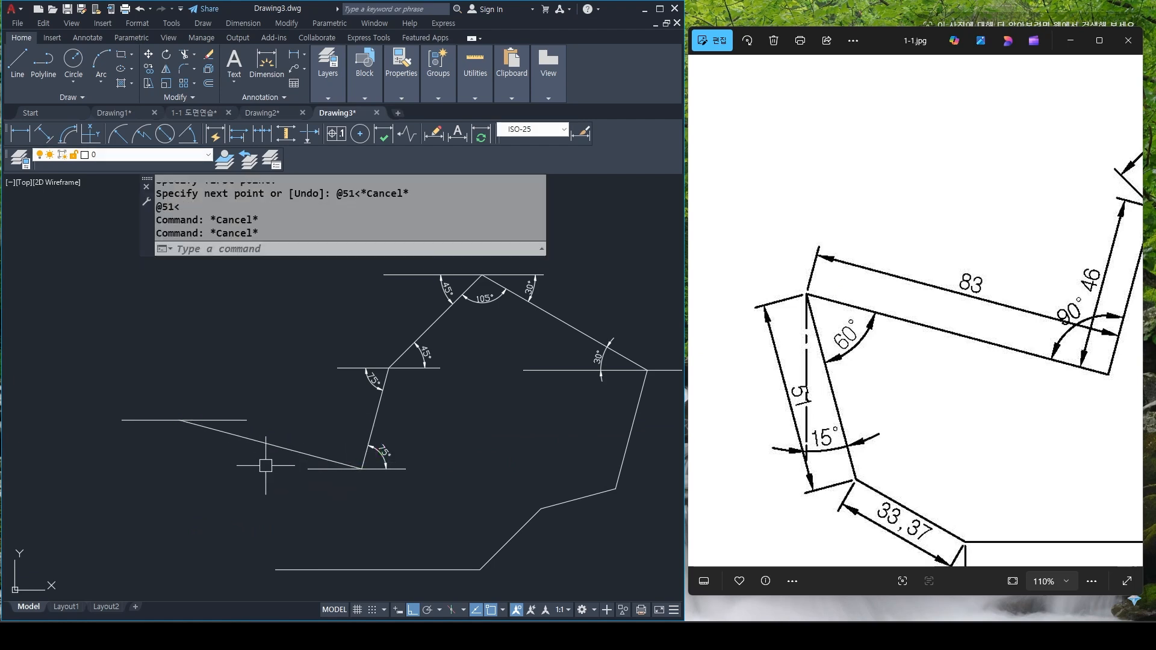
Add an angular dimension to the corner between the 83 edge and the 46 edge
left_click(189, 133)
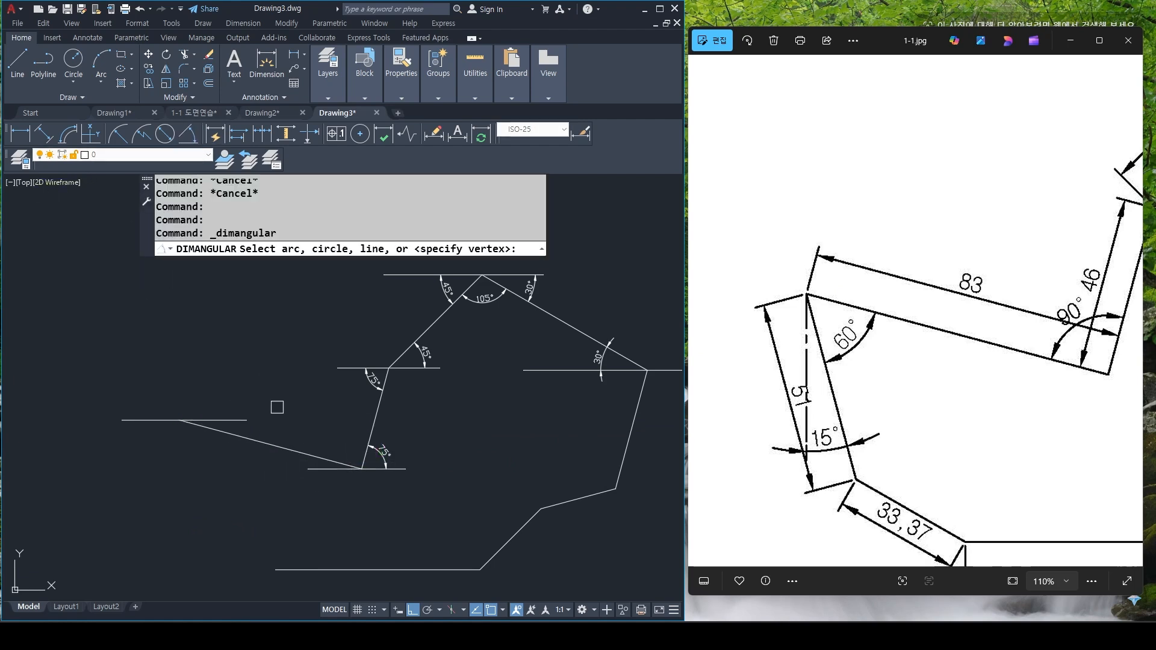
left_click(310, 454)
left_click(370, 422)
left_click(344, 461)
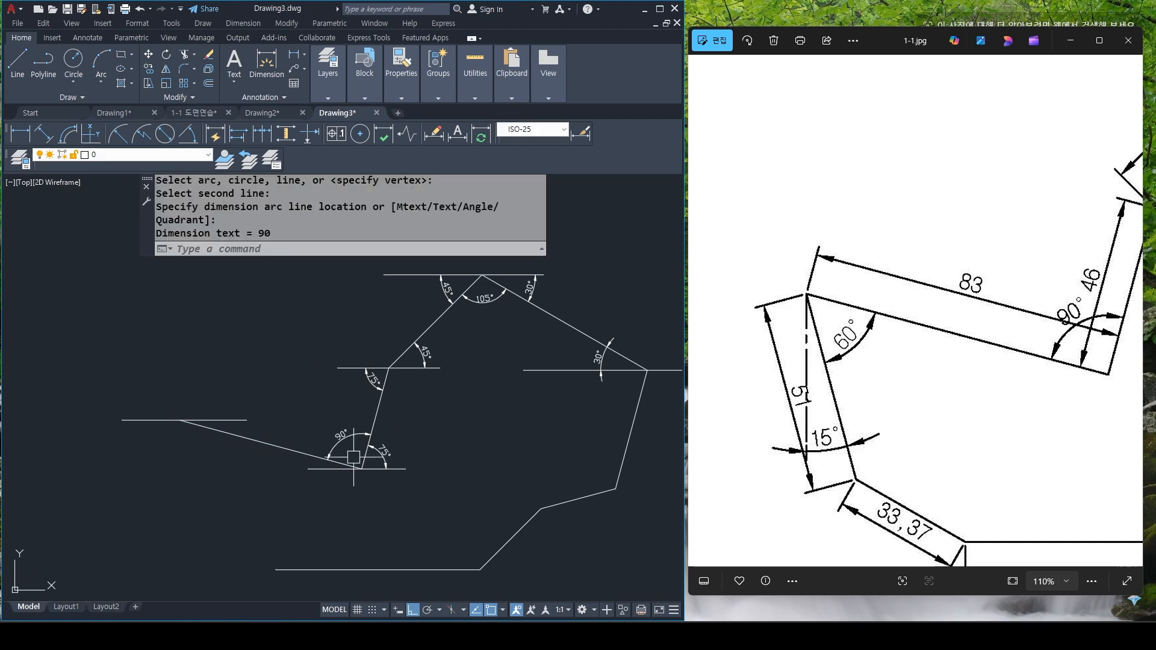
Add an angular dimension to the acute angle between the 83 edge and the horizontal helper line at its lower end
scroll(340, 464, "up", 4)
key("Return")
left_click(246, 466)
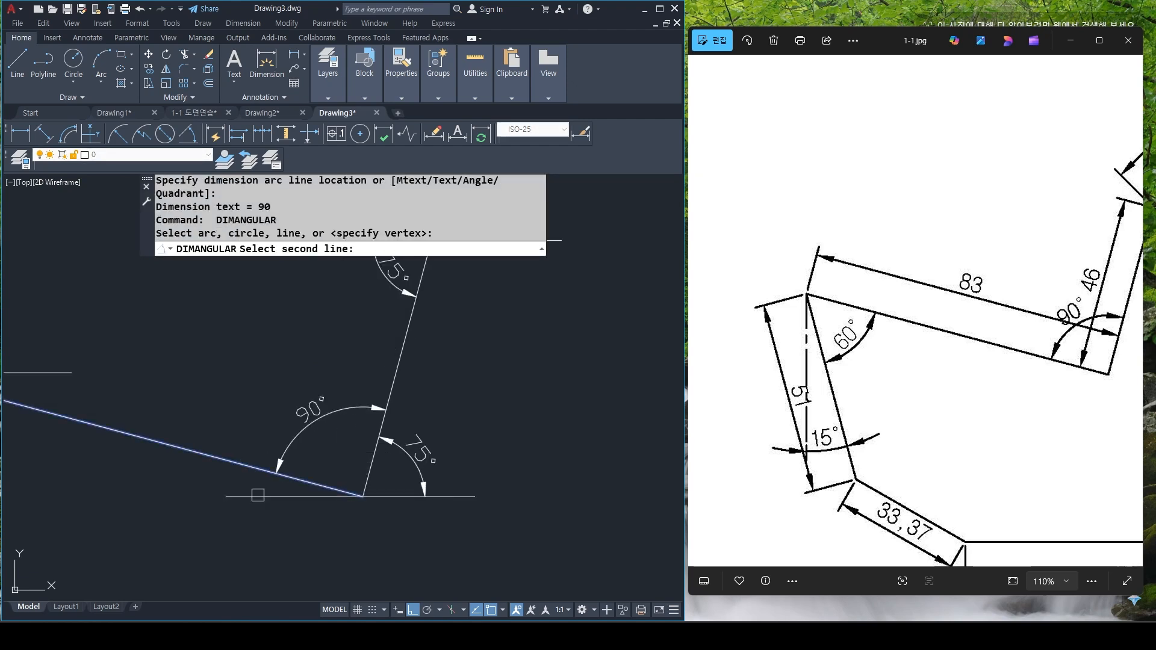
left_click(245, 497)
left_click(185, 482)
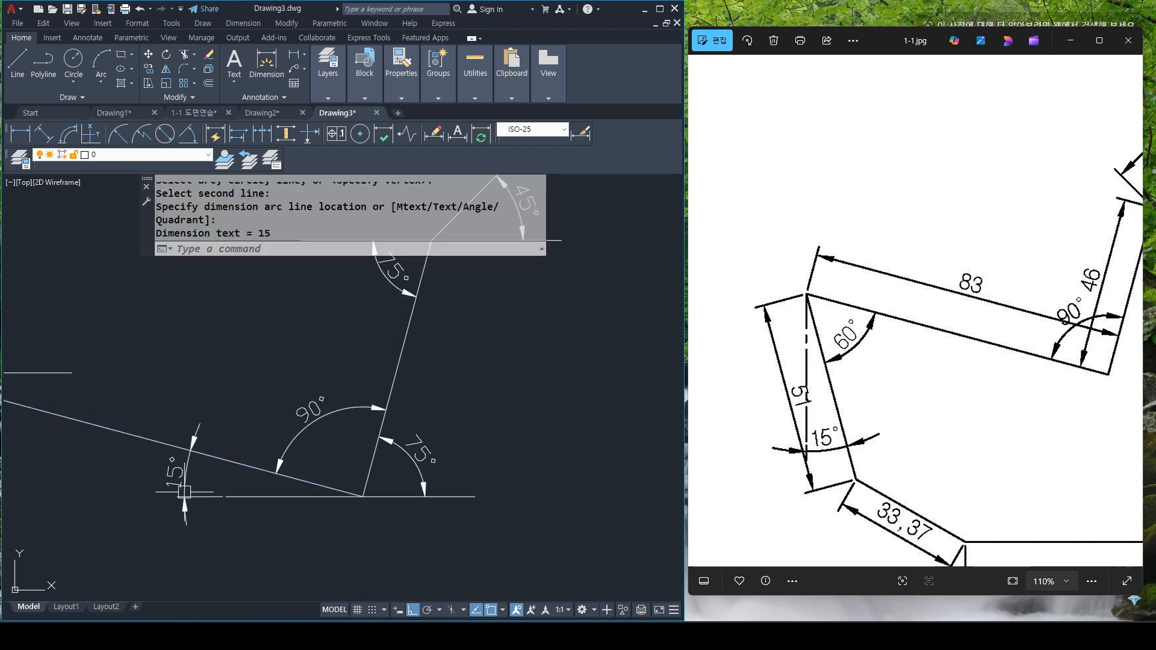
Add an angular dimension to the acute angle between the 83 edge and the horizontal helper line at its upper end
middle_click_drag(183, 486, 332, 476)
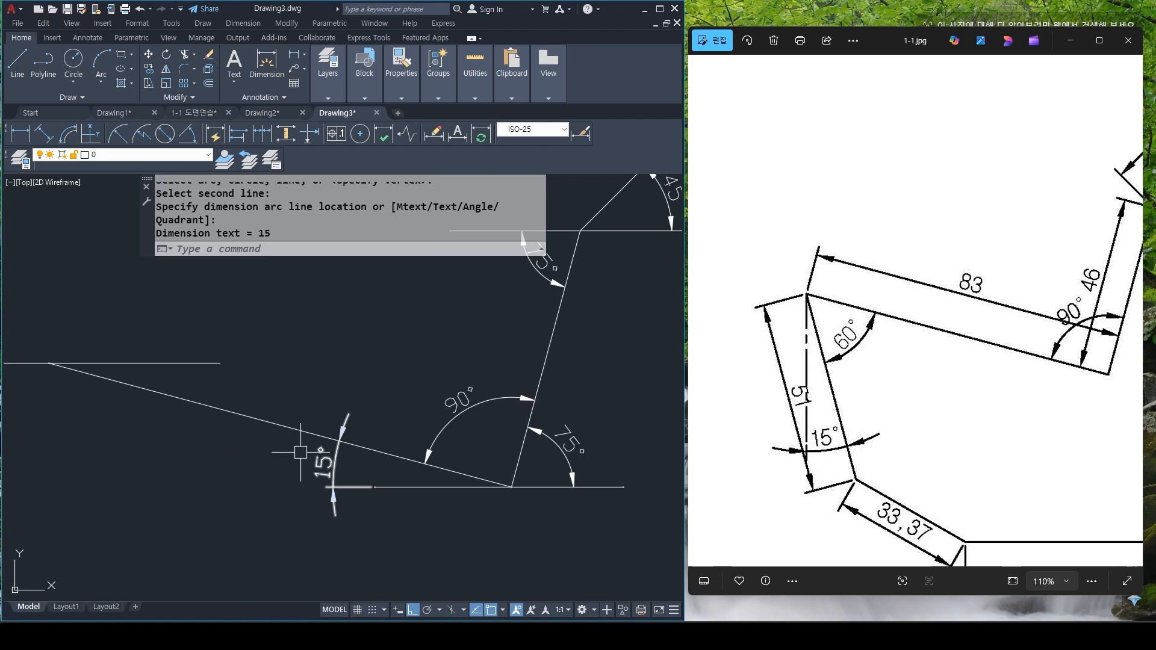
left_click(168, 364)
left_click(383, 485)
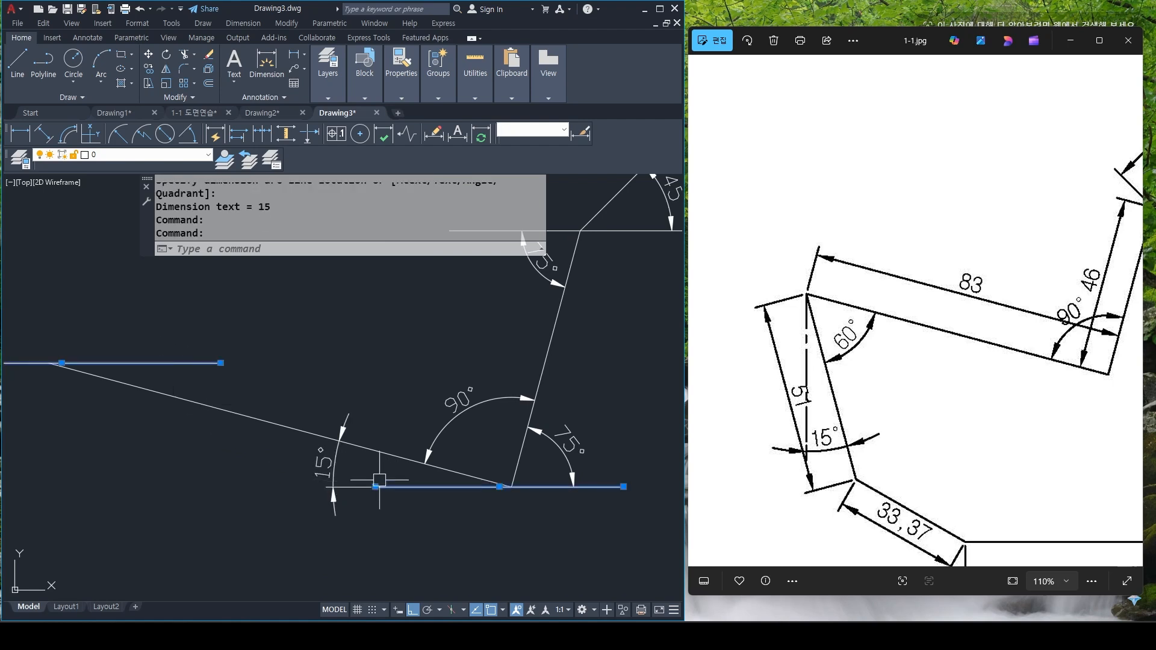
key("Escape")
key("Escape")
key("Return")
left_click(151, 365)
left_click(160, 393)
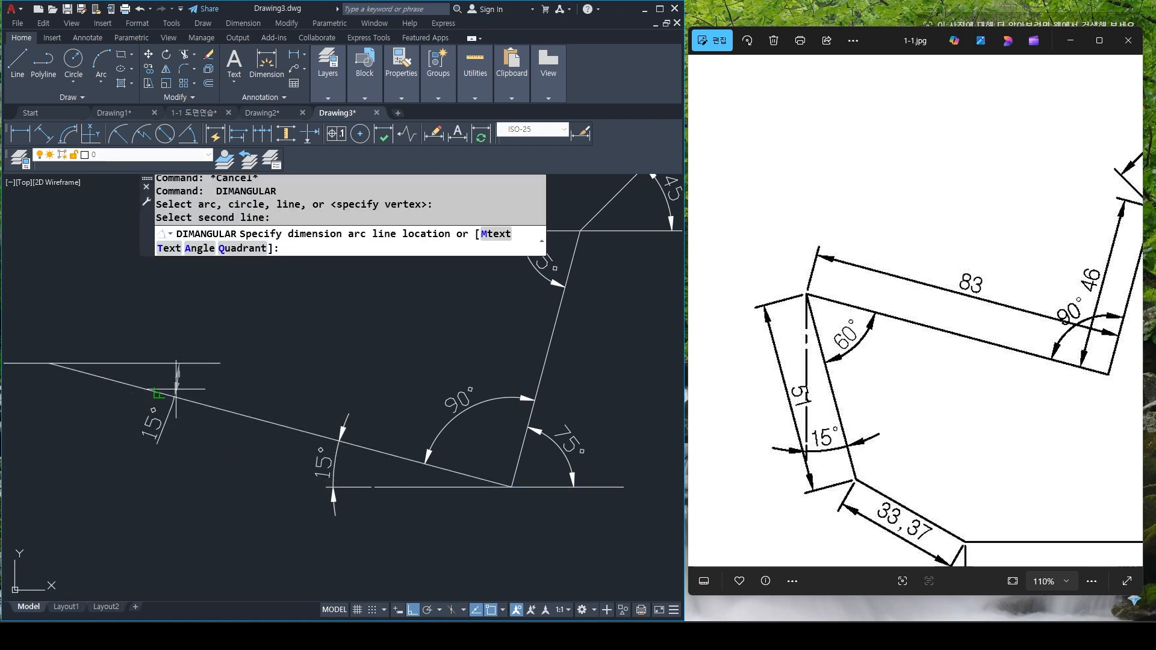
left_click(212, 385)
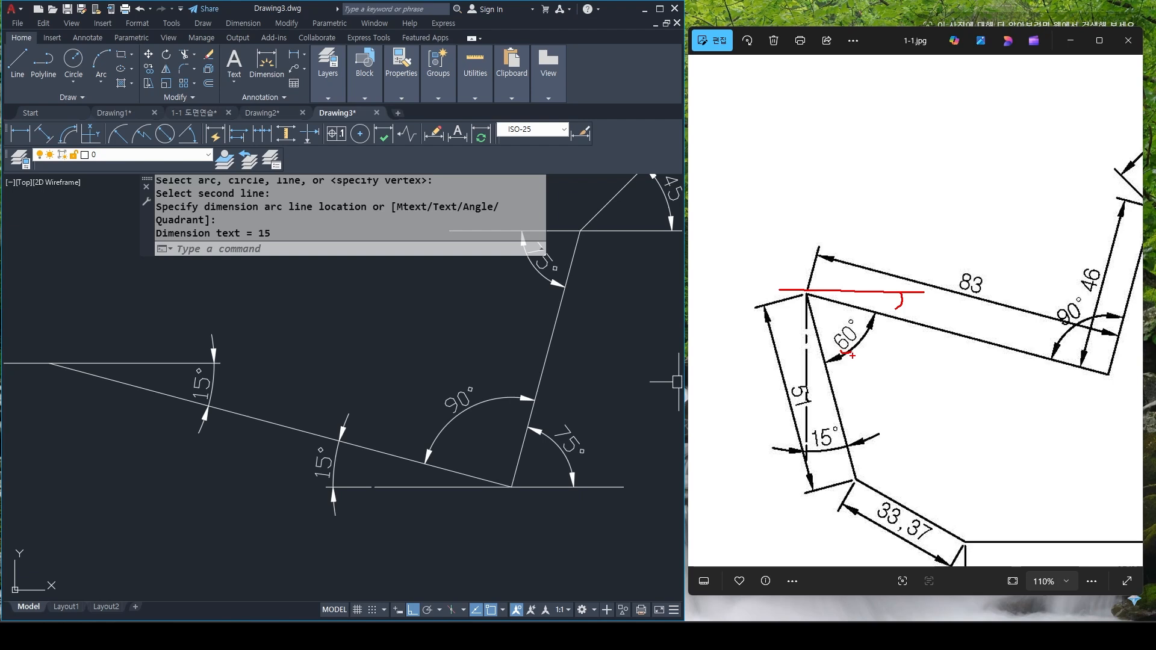
key("Escape")
middle_click_drag(239, 448, 442, 419)
type("l")
key("Return")
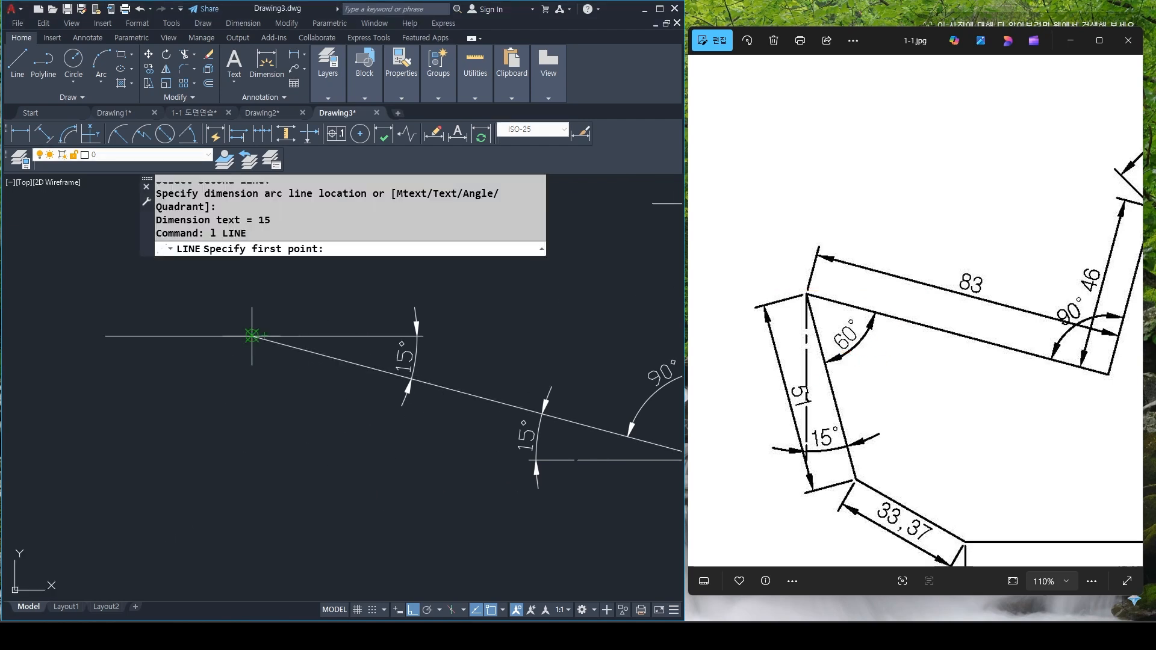
left_click(253, 336)
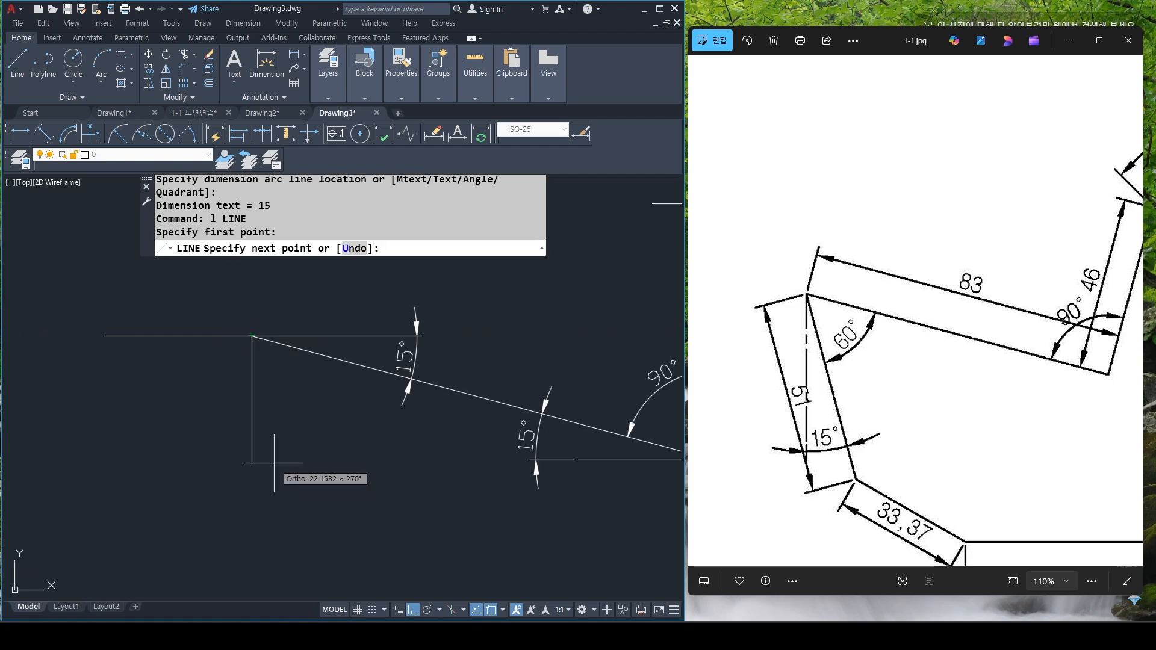
type("@51<-75")
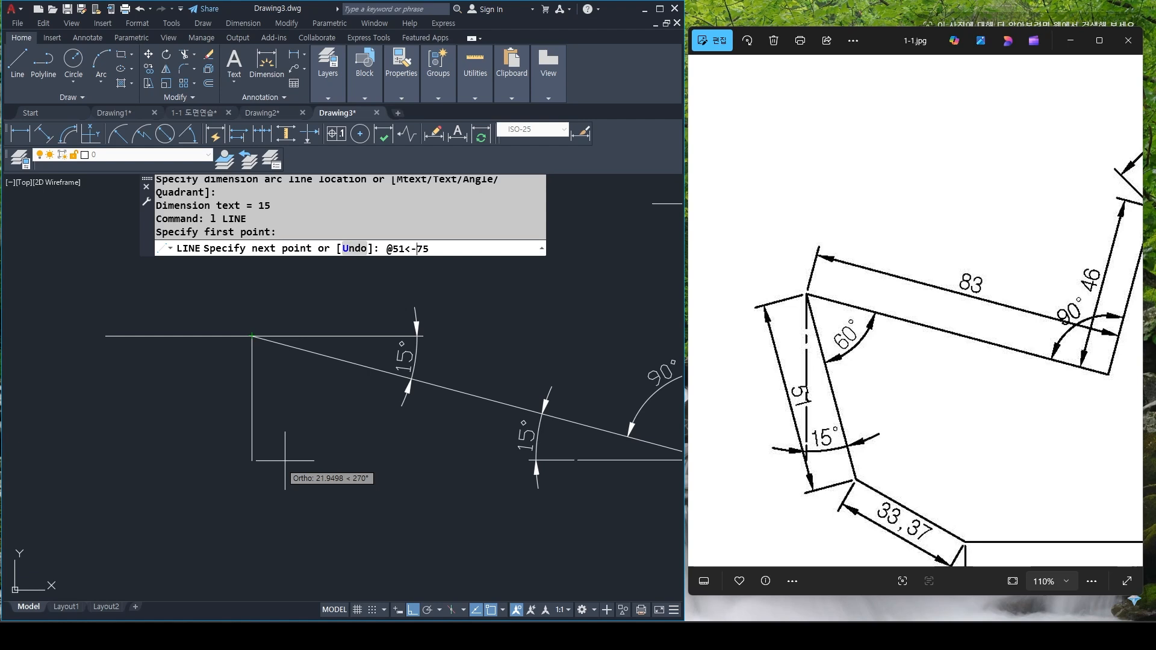
key("Return")
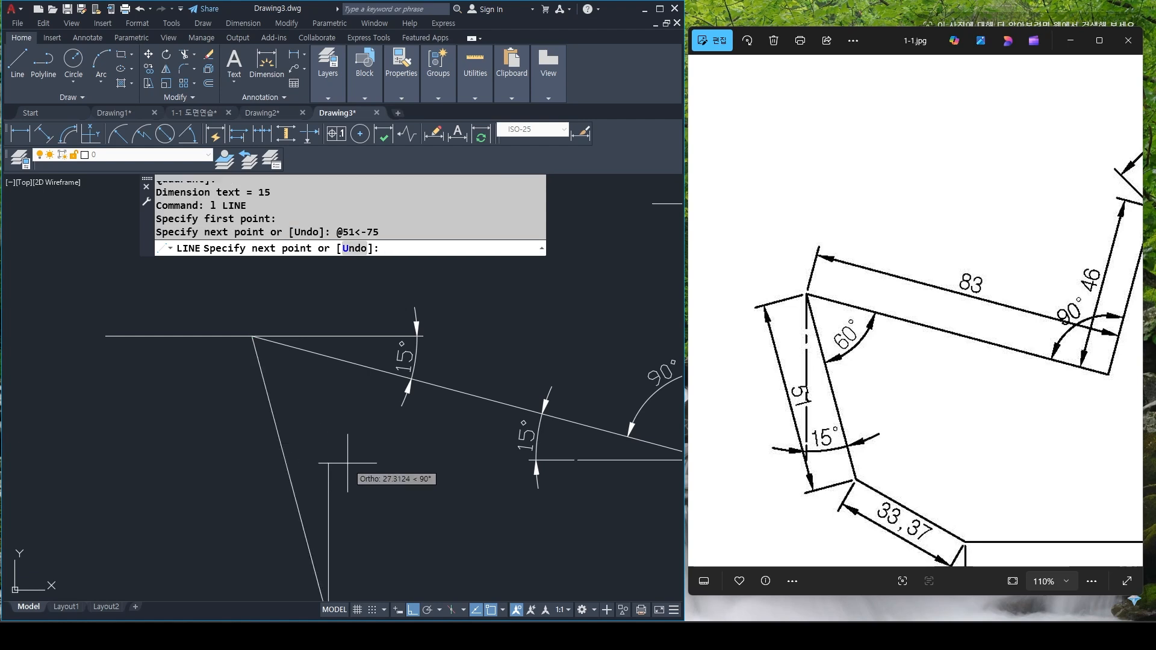
Close the polygon with a line from the 51 edge's lower end to the left end of the 90 edge
scroll(361, 473, "down", 6)
scroll(424, 542, "up", 2)
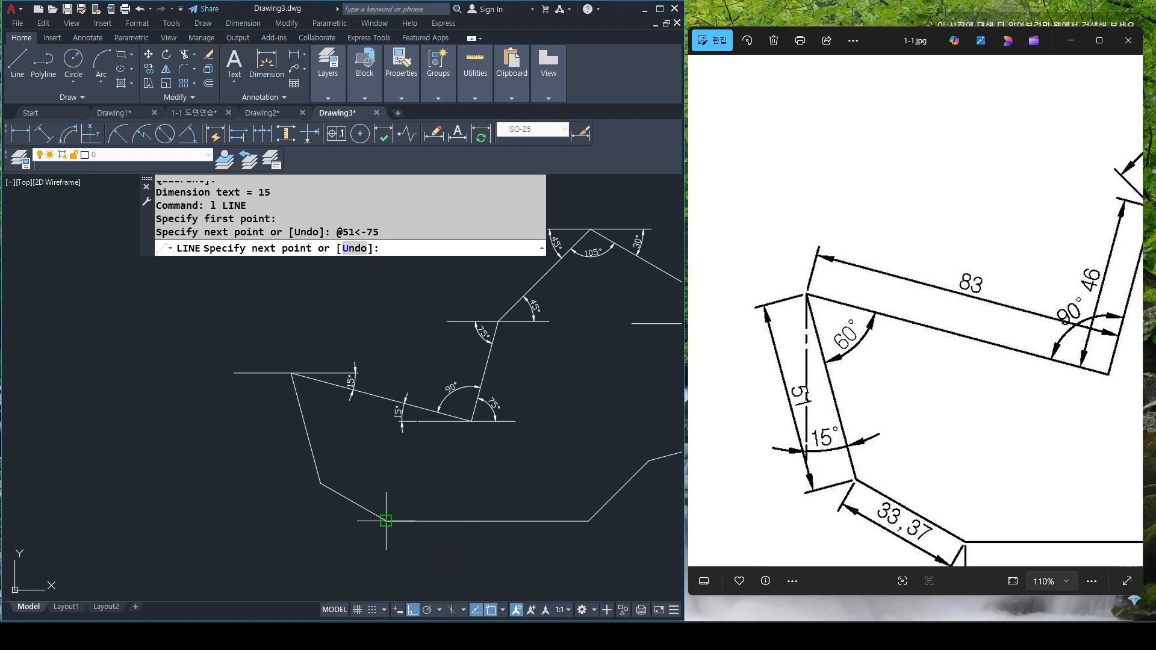
left_click(400, 530)
key("Return")
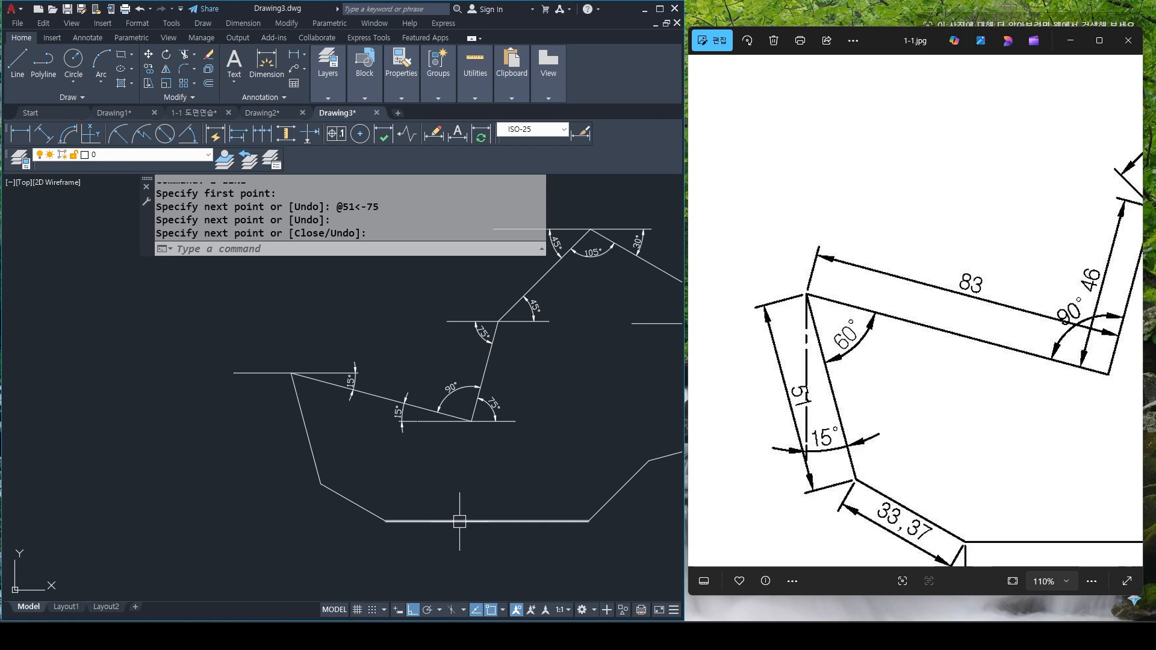
mouse_move(462, 521)
middle_mouse_down()
mouse_move(444, 447)
mouse_move(374, 534)
mouse_move(371, 562)
middle_mouse_up()
key("Escape")
key("Escape")
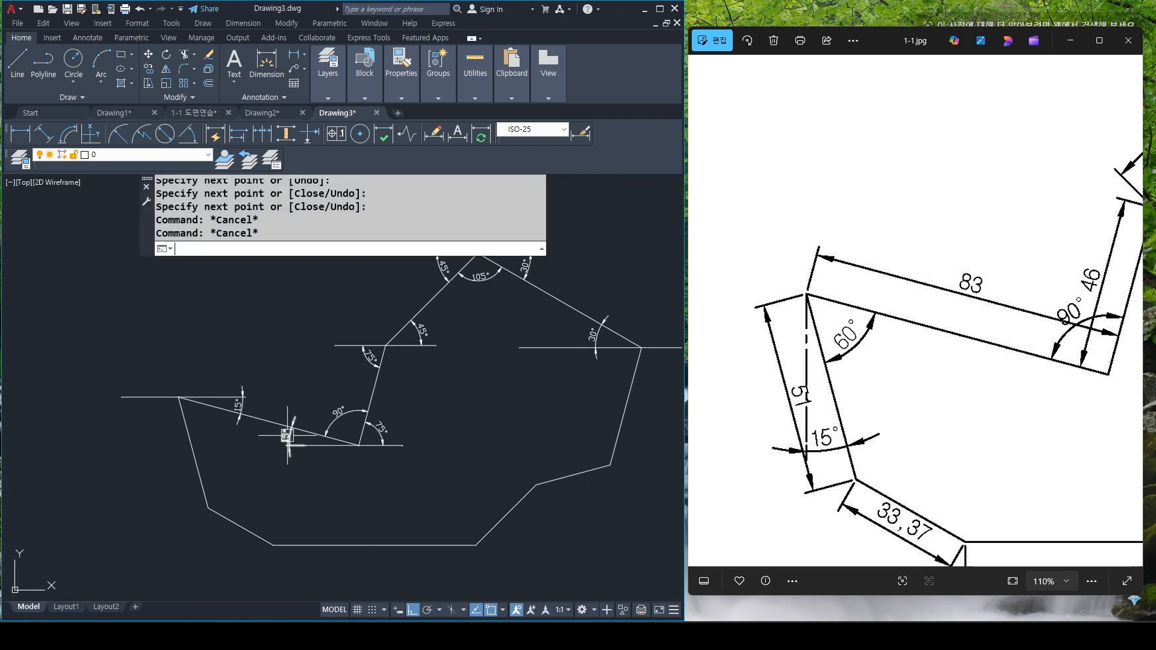
Erase both 15° dimensions along the 83 edge and the 75° dimension at the 46 edge's lower end
type("e")
key("Return")
left_click(294, 447)
key("Return")
key("Return")
left_click(379, 429)
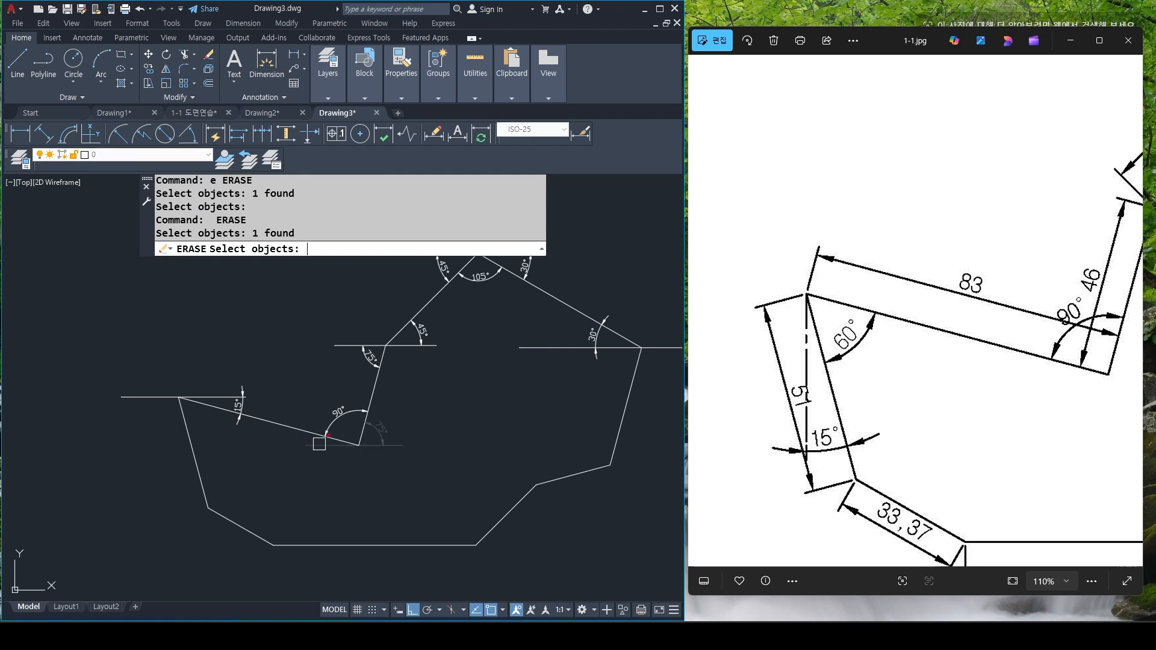
key("Return")
key("Return")
left_click(236, 424)
key("Return")
Erase the horizontal helper lines at the upper and lower ends of the 83 edge
key("Return")
left_click(246, 397)
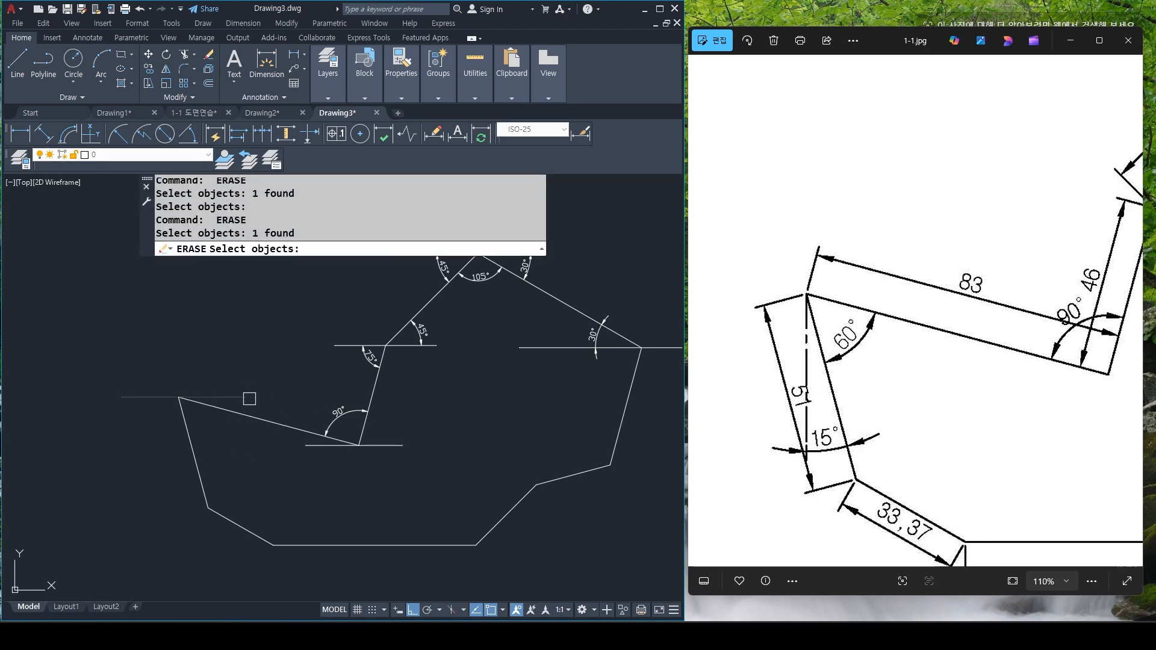
key("Return")
key("Return")
left_click(405, 447)
key("Return")
Erase the 90° corner dimension and the 75° and 45° dimensions where the 46 and 58 edges meet
left_click(349, 409)
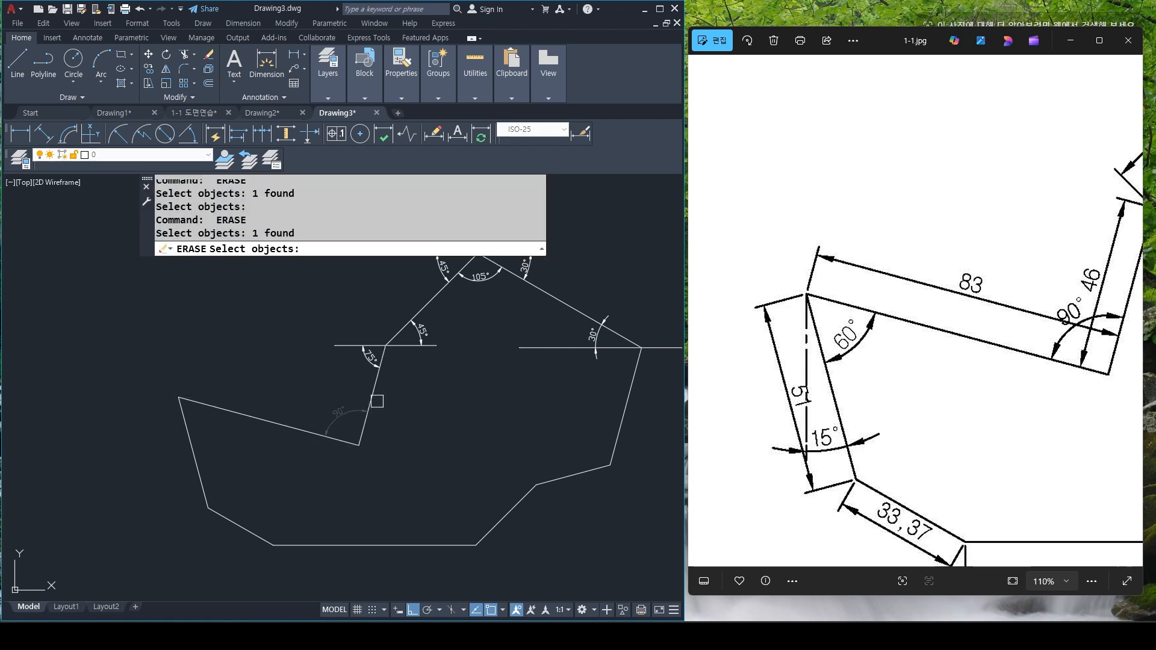
key("Return")
key("Return")
left_click(364, 364)
key("Return")
key("Return")
left_click(422, 331)
key("Return")
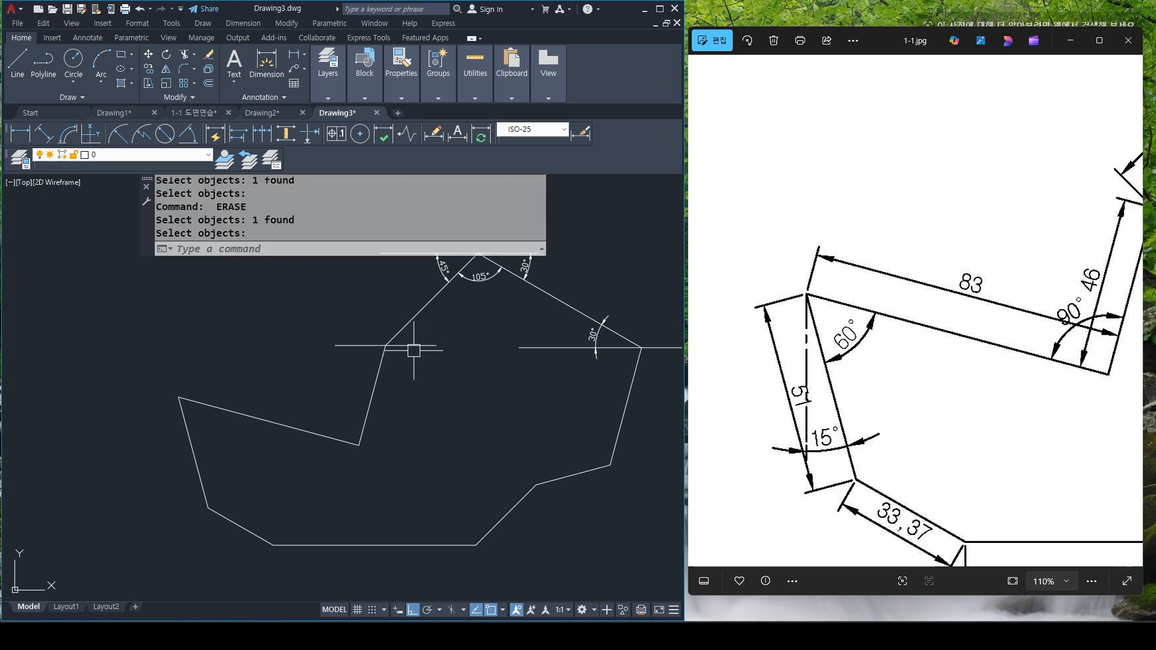
Erase the helper line at the 46 edge's upper end, and the 45° dimension and helper line at the polygon's top vertex
key("Return")
left_click(389, 347)
key("Return")
middle_click_drag(508, 318, 459, 400)
key("Return")
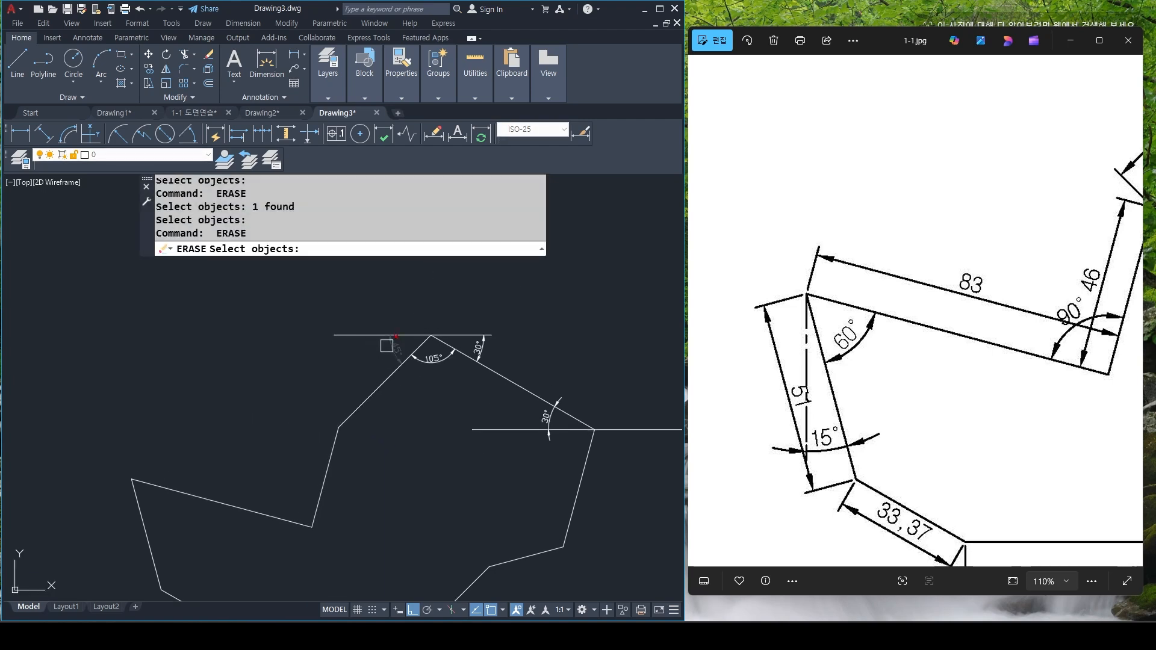
left_click(399, 339)
key("Return")
key("Return")
left_click(401, 335)
key("Return")
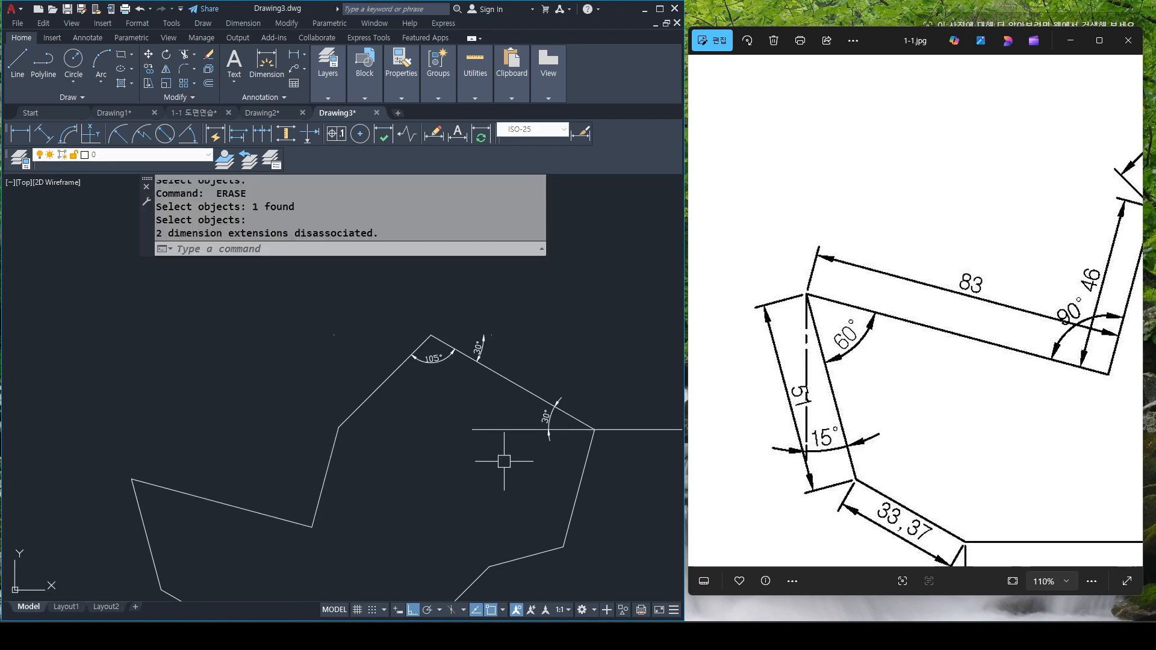
Erase the helper line at the 84 edge's right end, both 30° dimensions and the 105° dimension at the top vertex
key("Return")
left_click(515, 429)
key("Return")
key("Return")
left_click(549, 422)
key("Return")
key("Return")
left_click(482, 344)
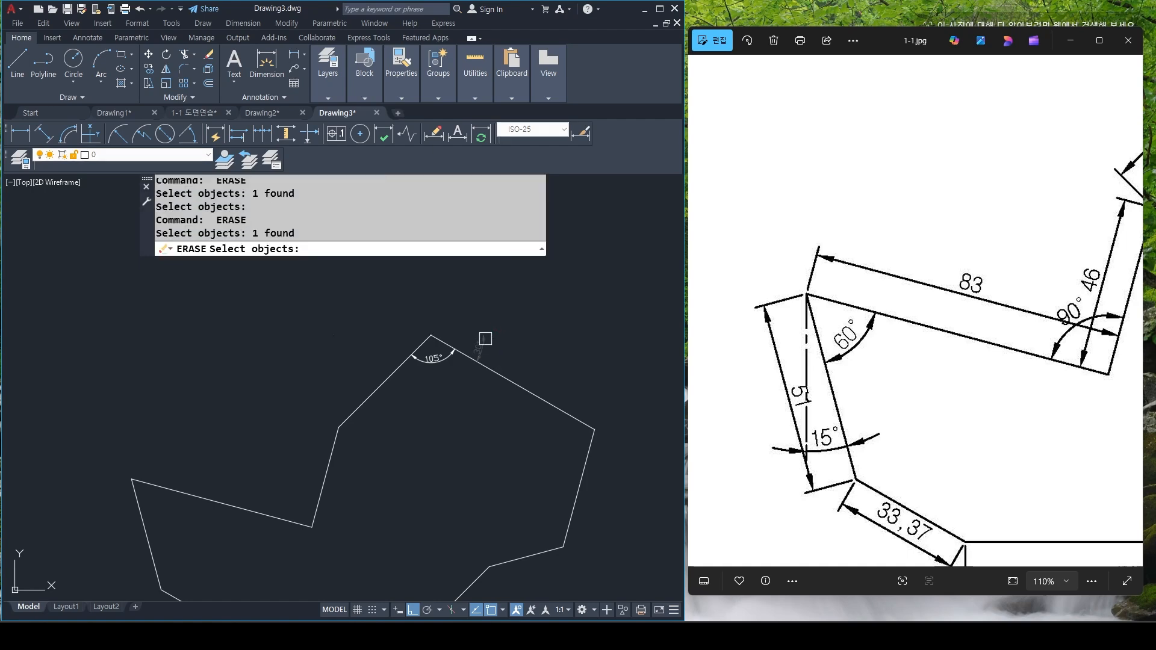
key("Return")
key("Return")
left_click(417, 362)
key("Return")
scroll(439, 472, "down", 2)
middle_click_drag(439, 473, 430, 439)
scroll(916, 369, "down", 2)
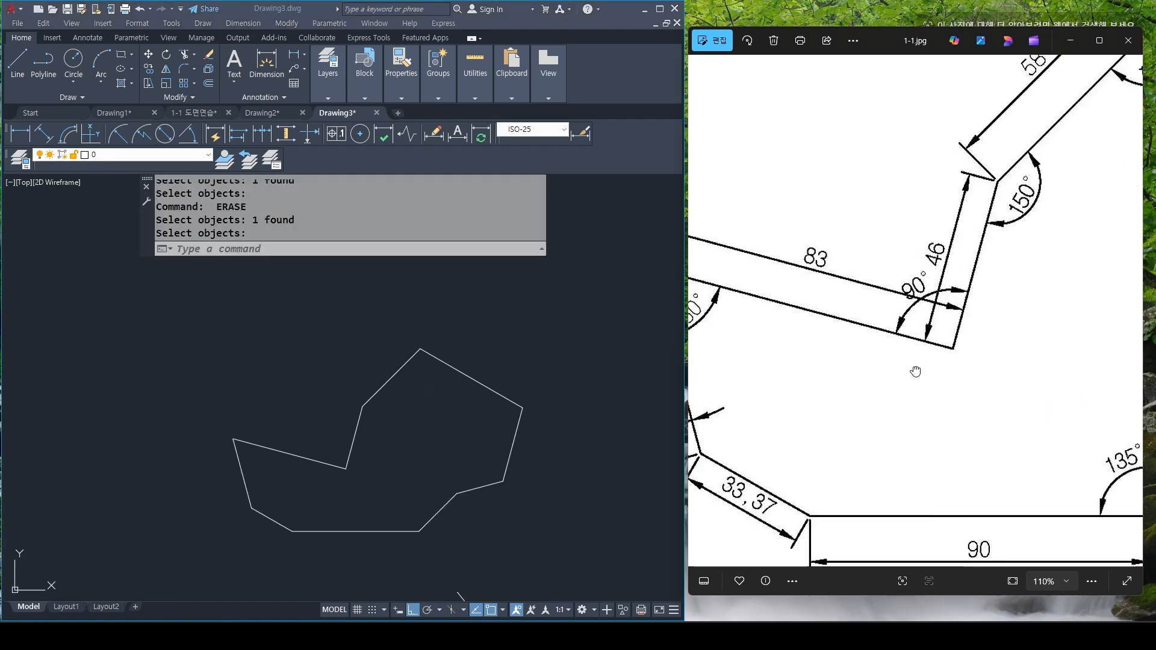
scroll(927, 376, "down", 3)
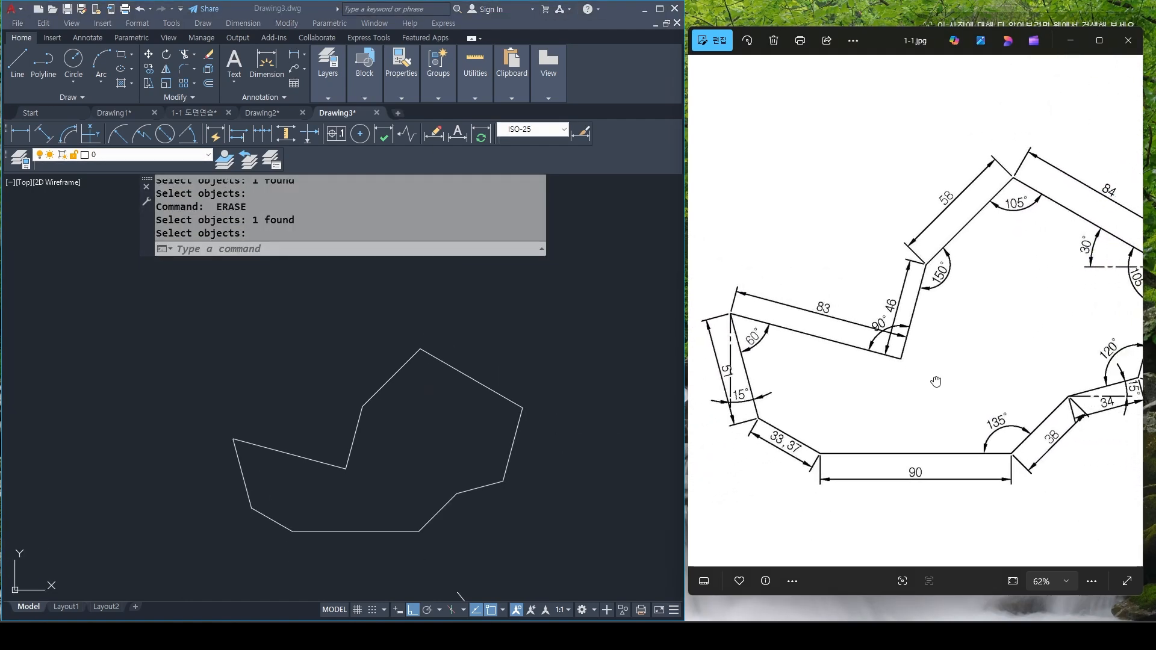
scroll(923, 383, "down", 2)
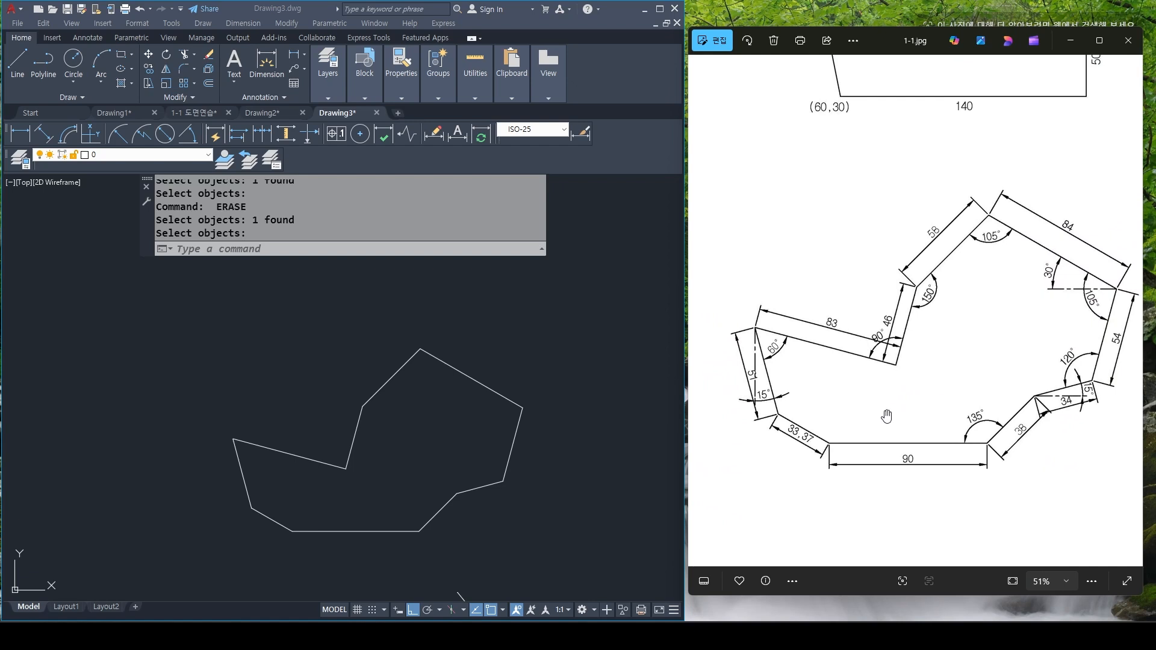